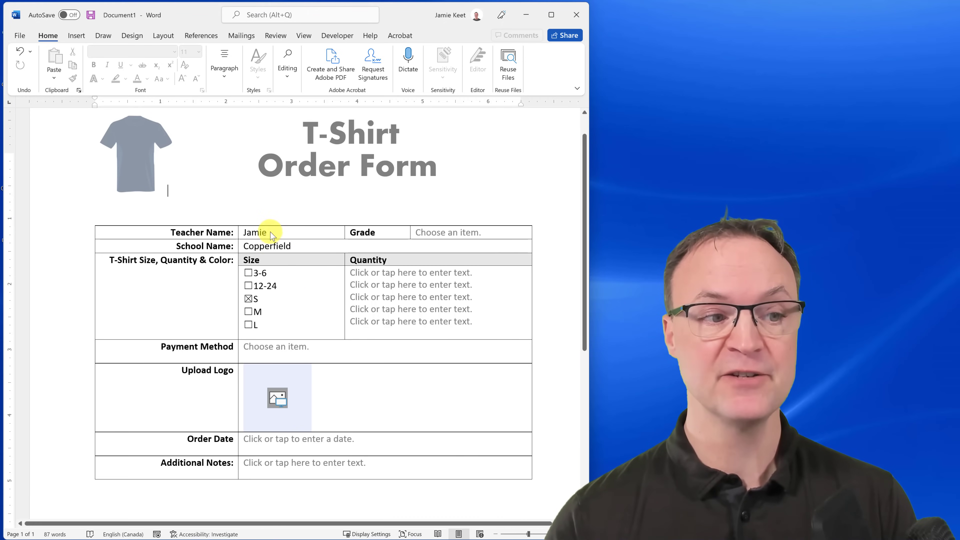
Step: Open the Grade list, then insert 00birdlogo.jpg into the Upload Logo box
click(487, 232)
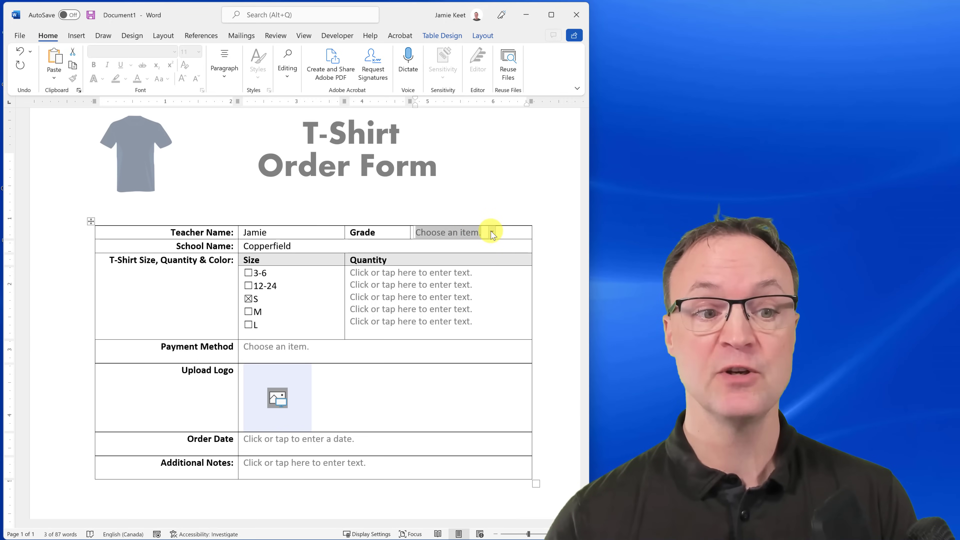
click(491, 233)
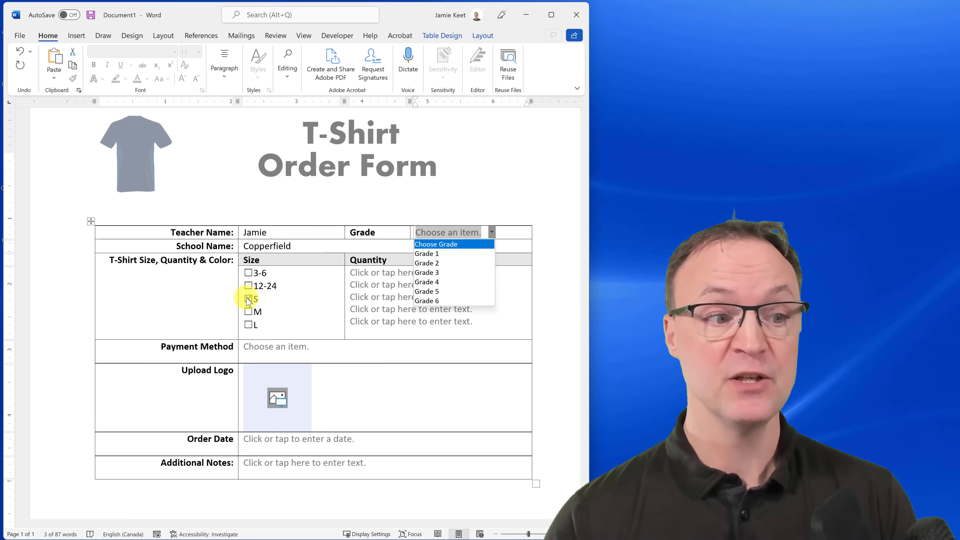
scroll(252, 299, down, 1)
click(269, 365)
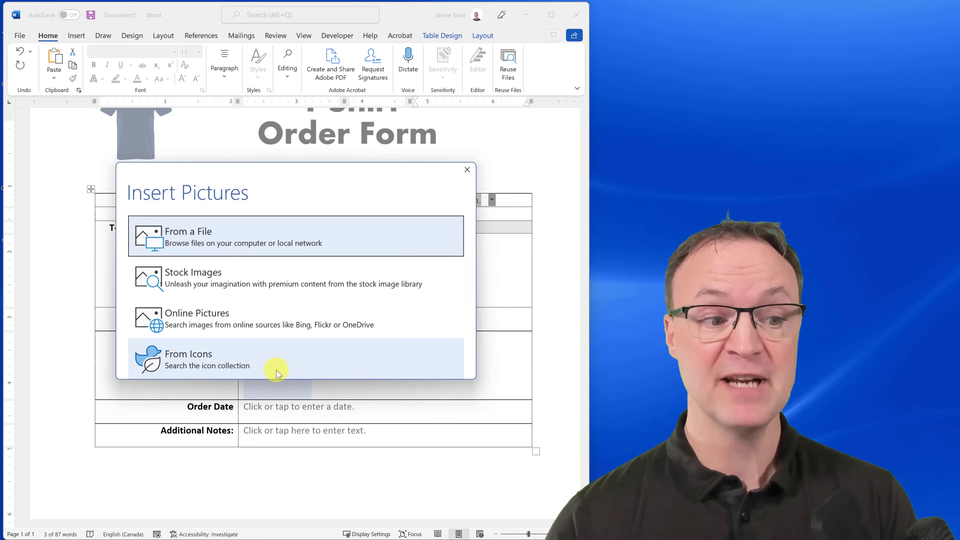
click(214, 246)
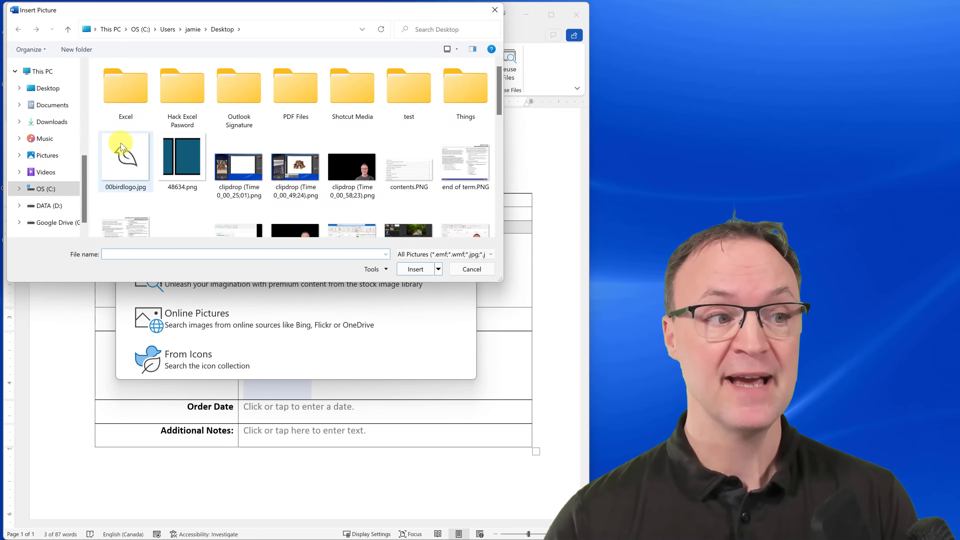
double_click(121, 145)
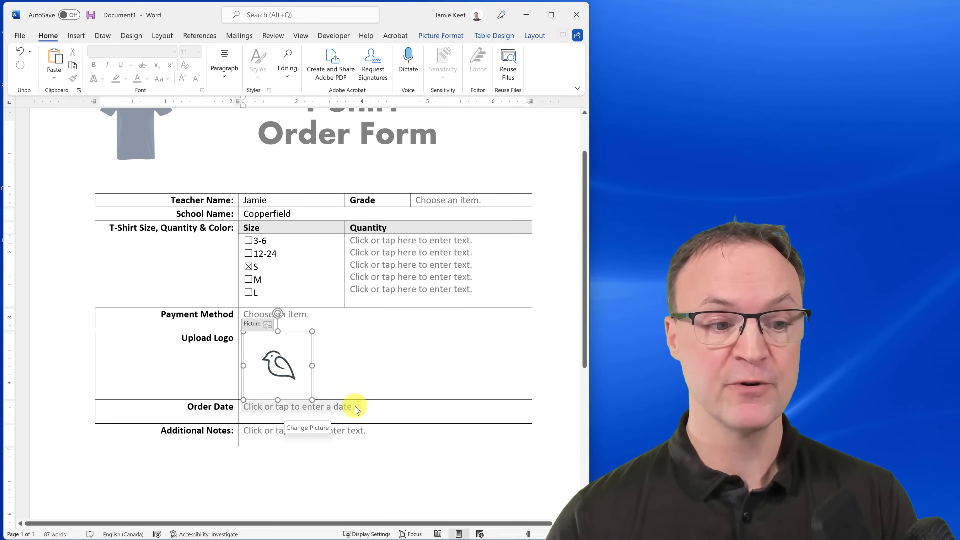
Step: Pick 15 February 2022 as the Order Date, then check the Payment Method and logo fields
click(365, 406)
click(368, 406)
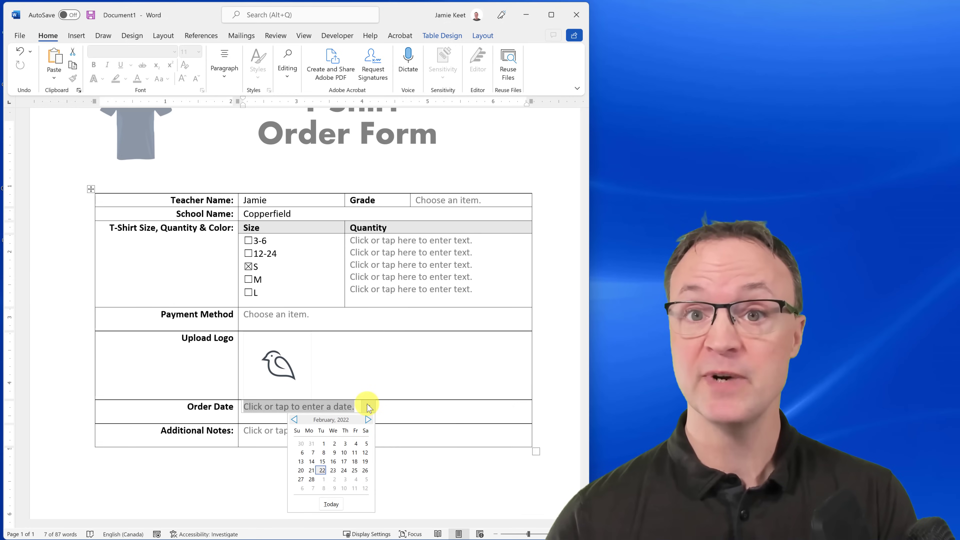
click(324, 464)
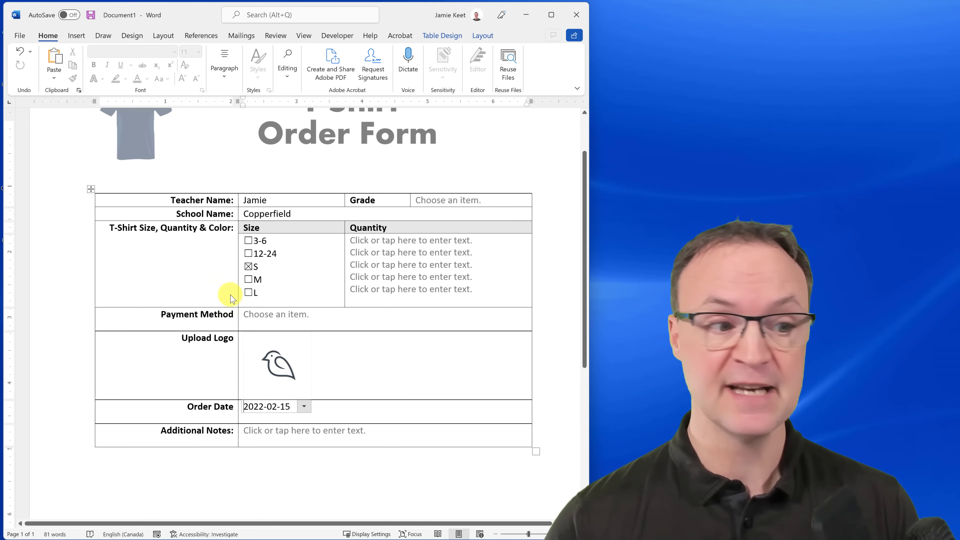
click(199, 323)
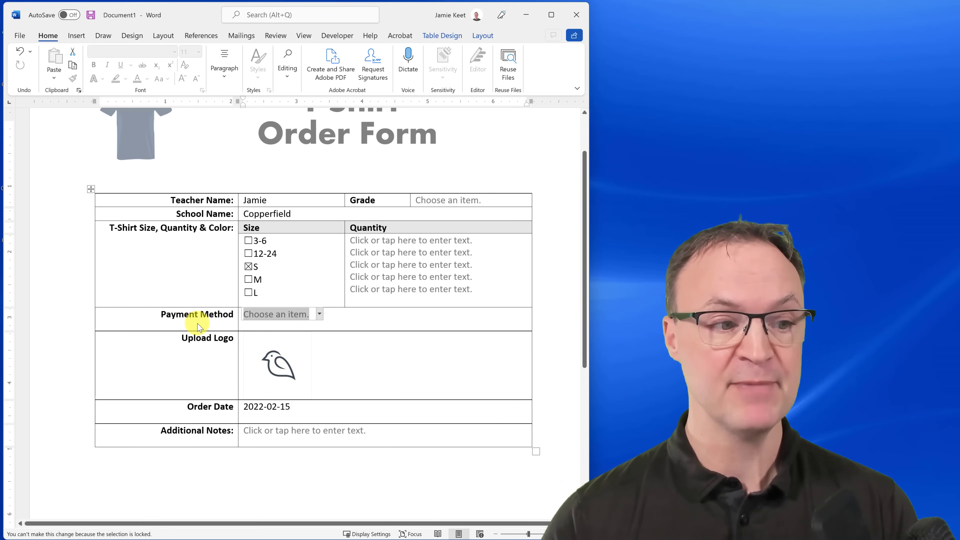
click(287, 376)
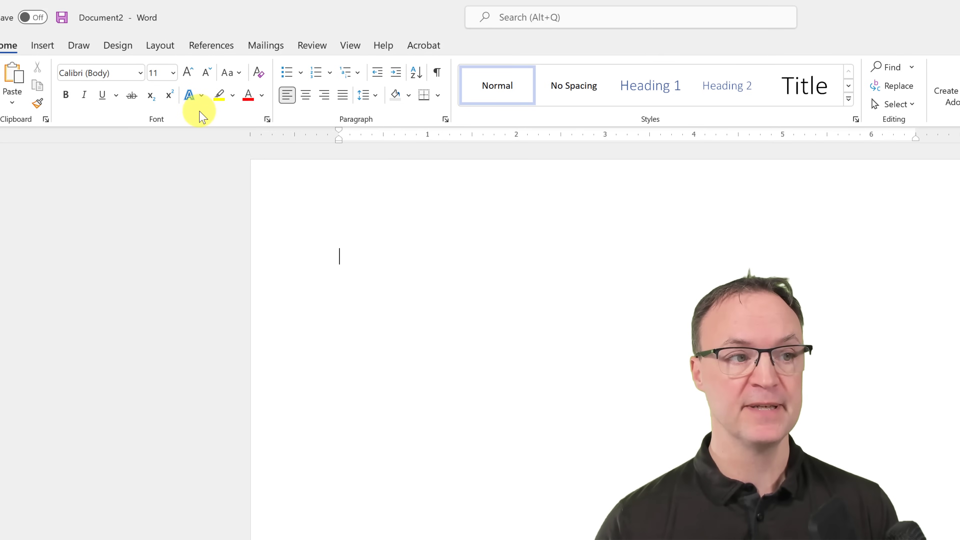
Step: Turn on the Developer tab in the Customize the Ribbon options
right_click(199, 114)
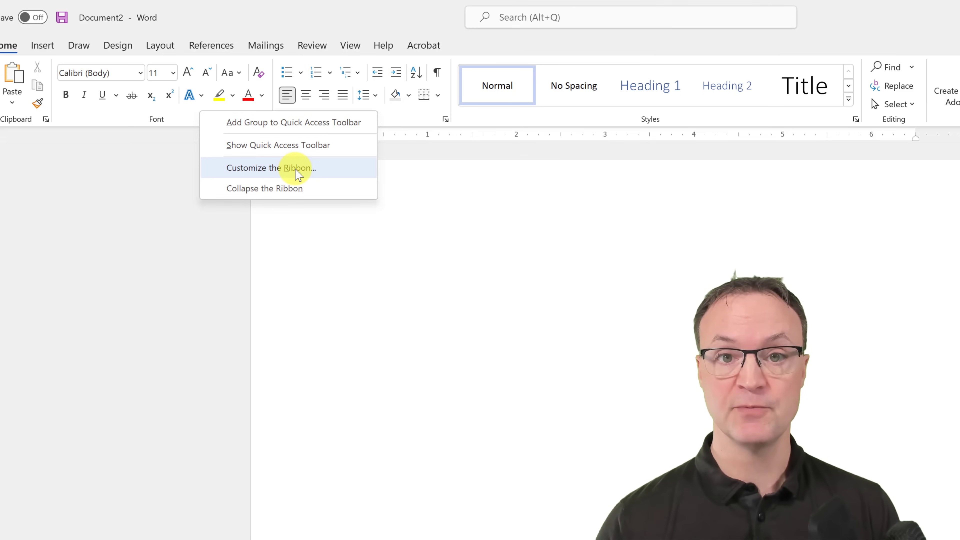
click(298, 175)
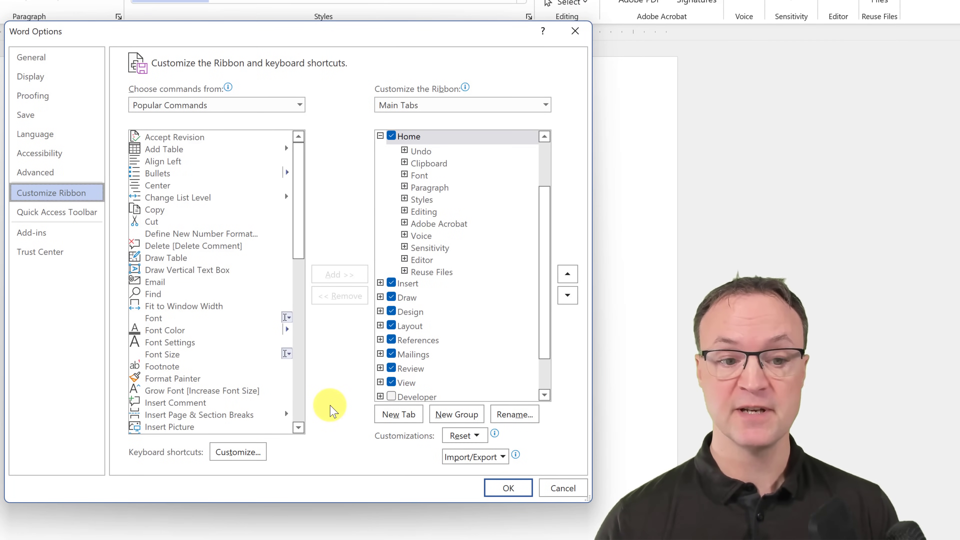
scroll(438, 279, down, 2)
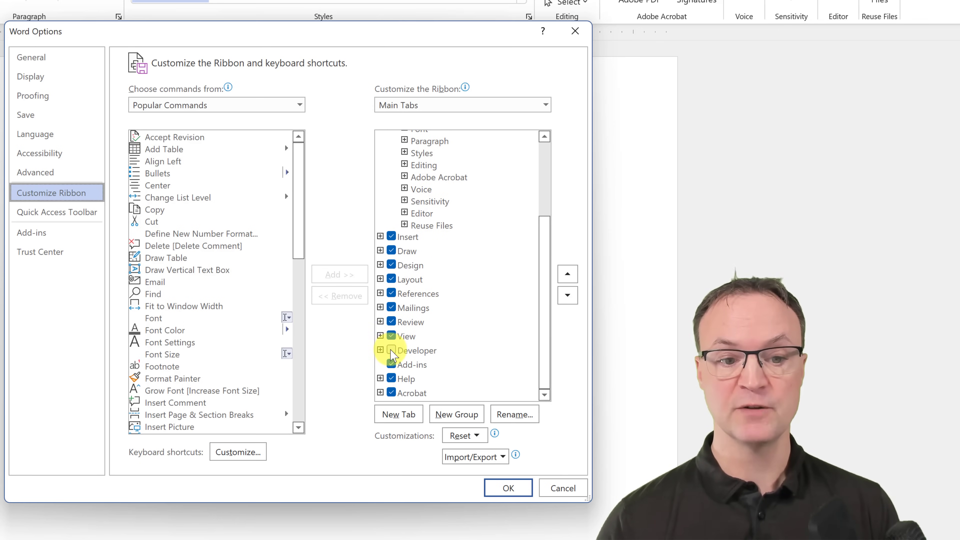
click(391, 355)
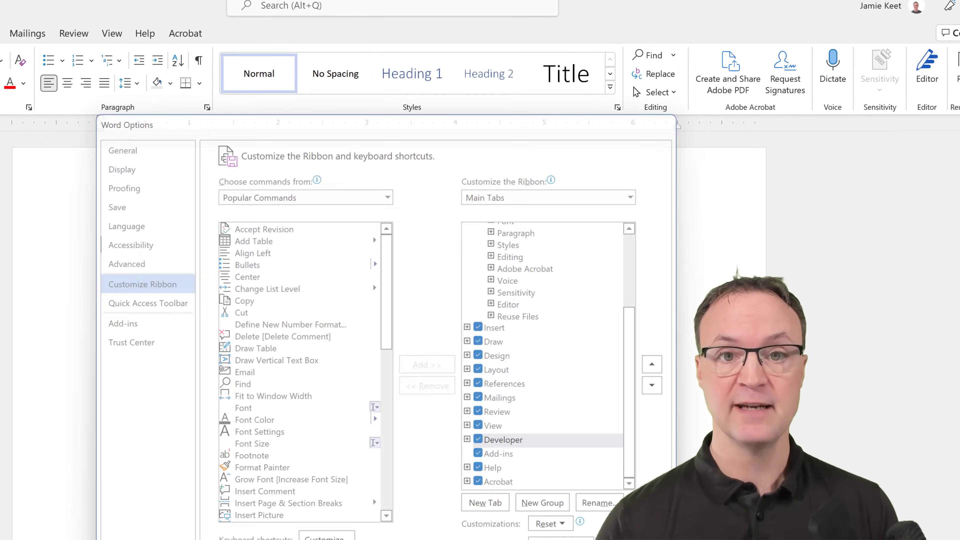
click(528, 494)
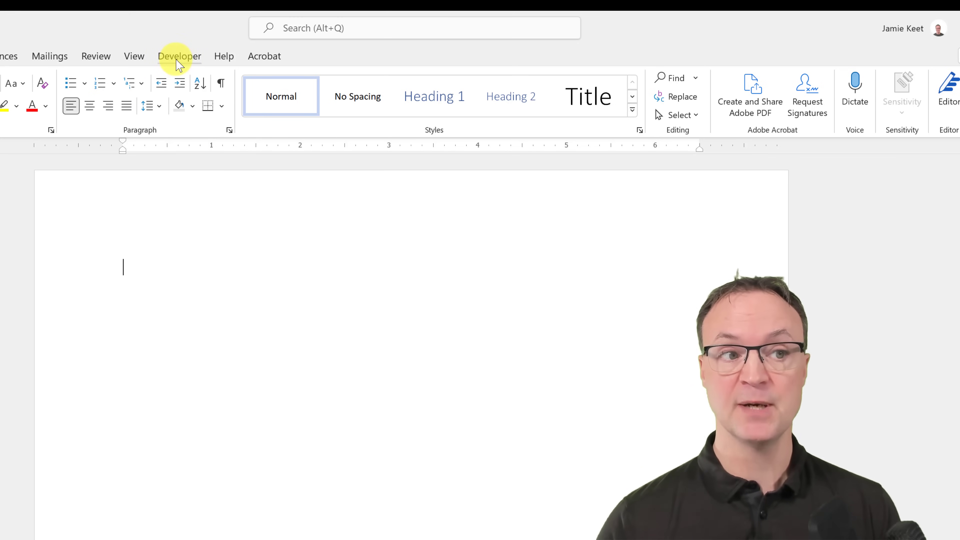
Step: Switch to the Developer tab on the ribbon
click(179, 64)
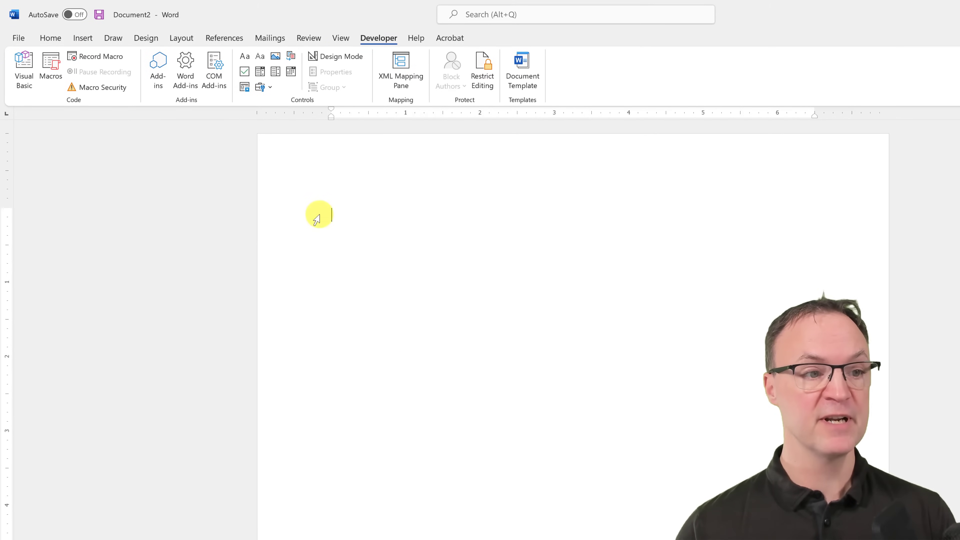
Step: Type 'T-Shirt Order Form' in the page header and set it to 36 point
double_click(380, 167)
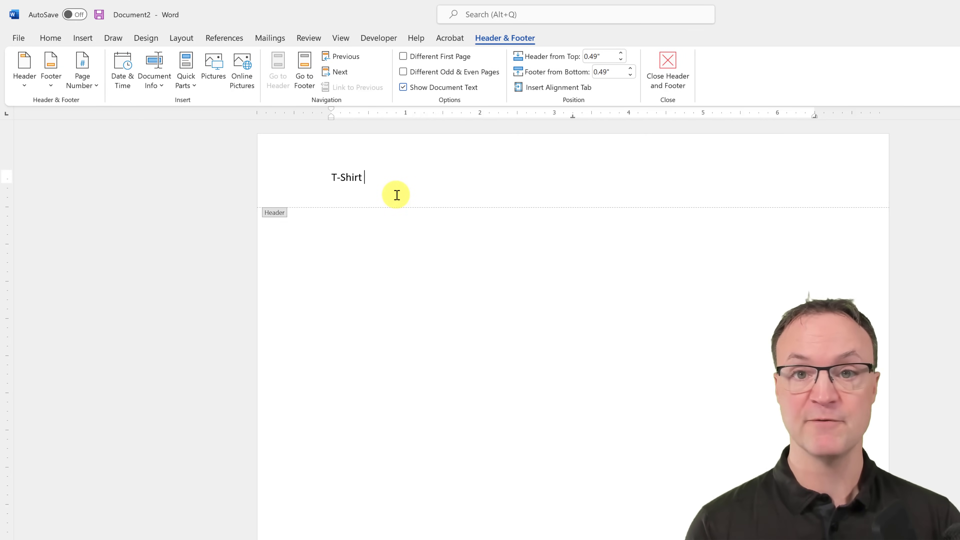
text(T-Shirt Order Form)
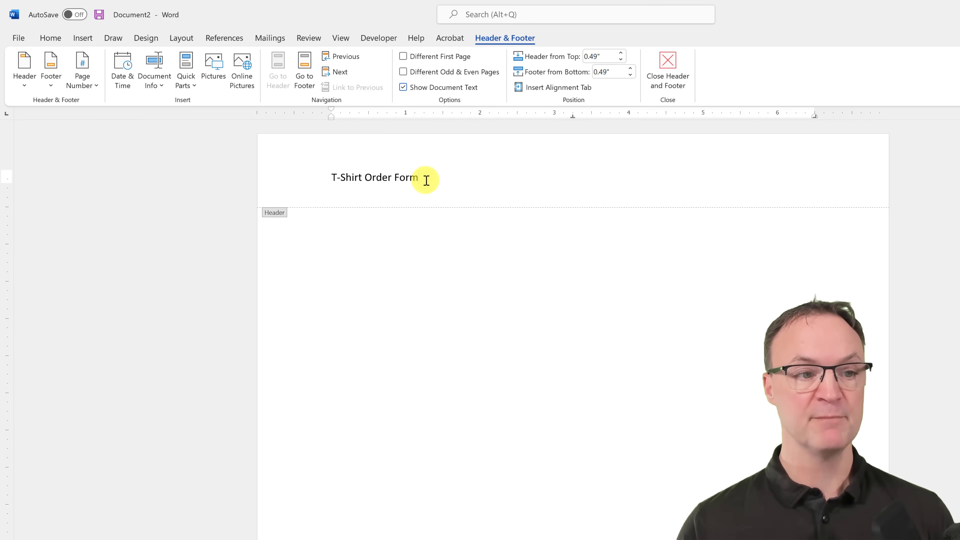
click(314, 180)
click(400, 141)
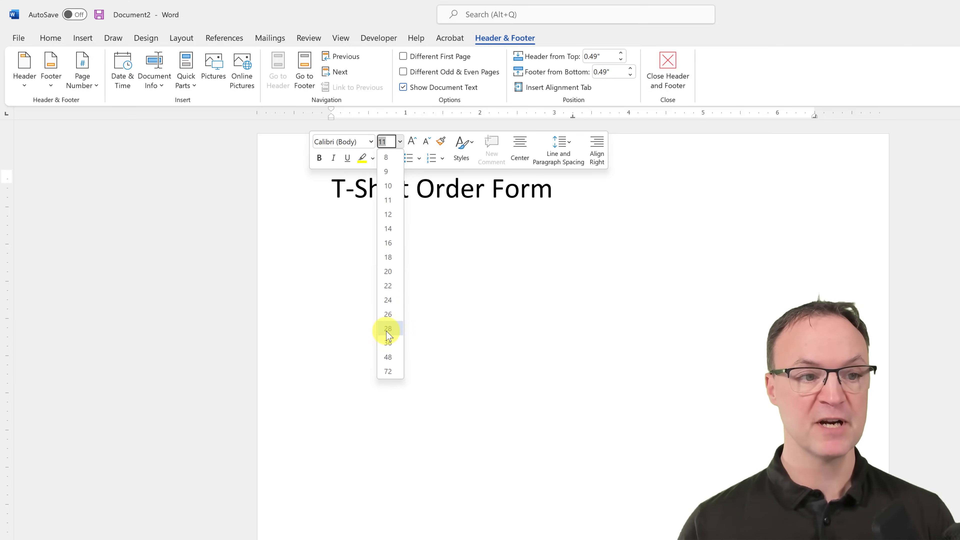
click(386, 343)
click(332, 196)
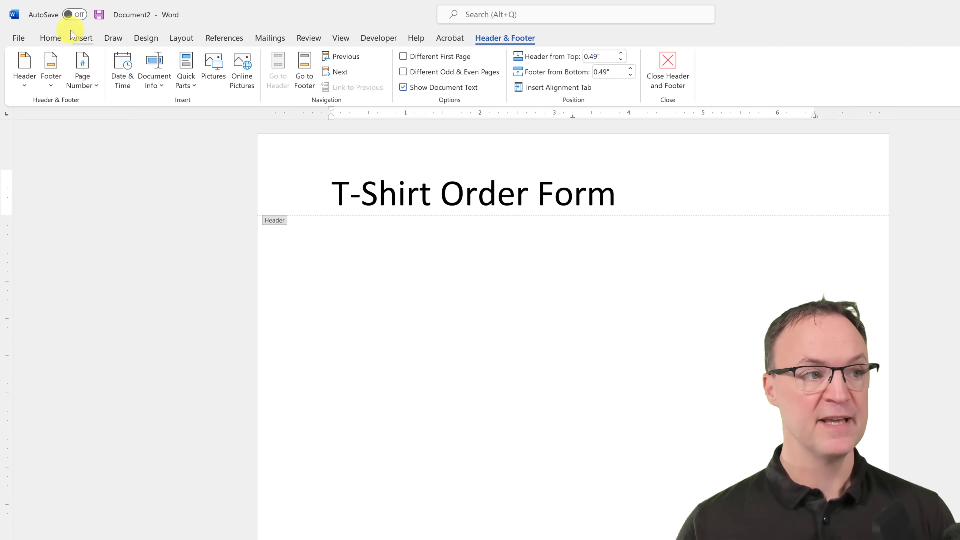
click(84, 38)
Step: Search Online Pictures for 'tshirt' and browse the results
click(146, 72)
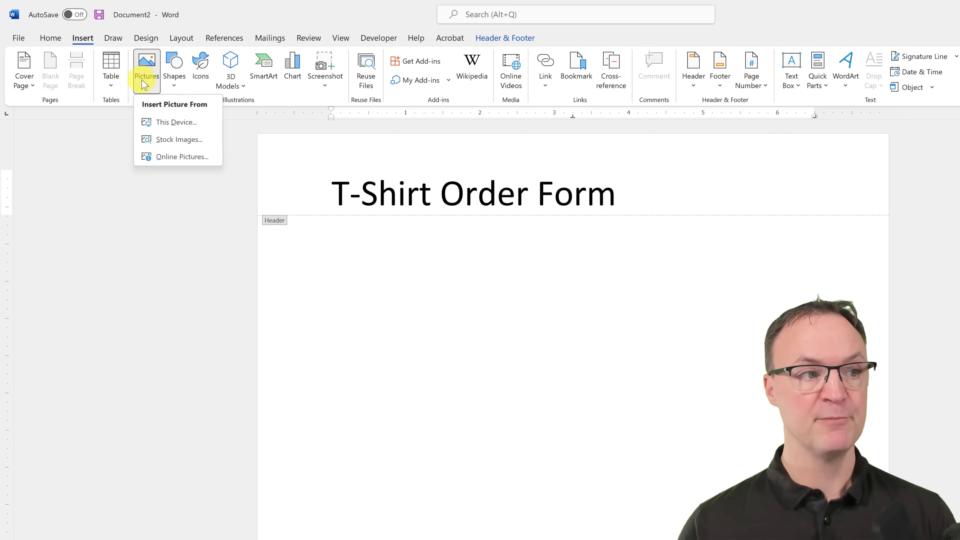
click(177, 157)
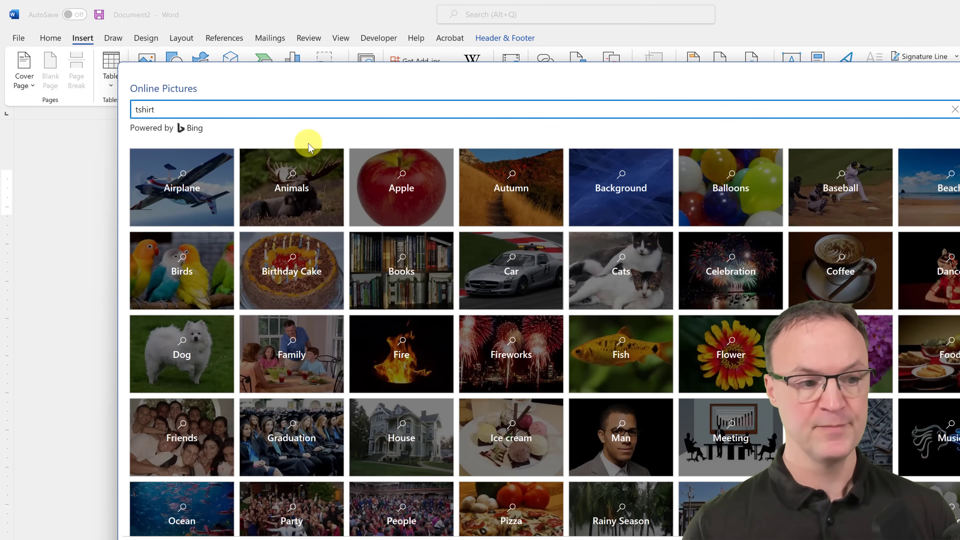
key(Return)
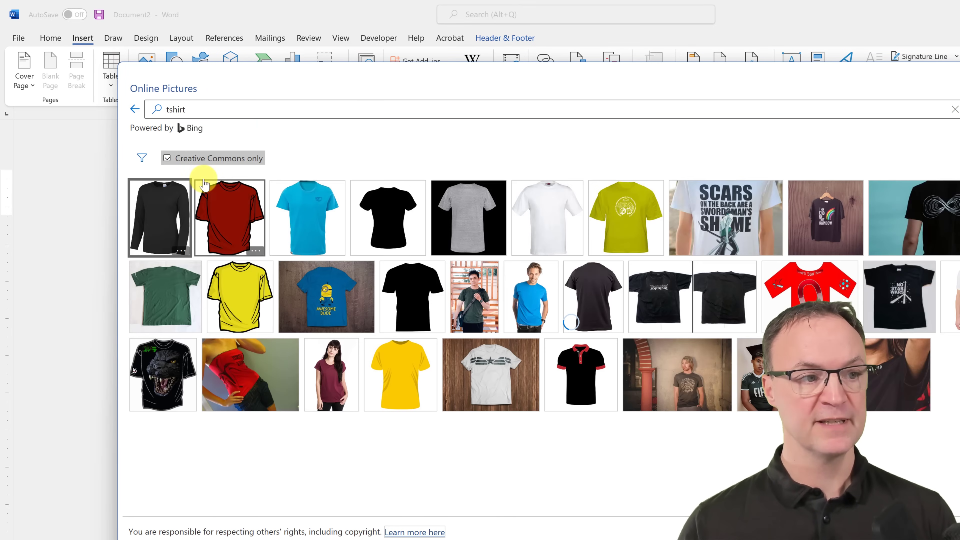
scroll(530, 416, down, 1)
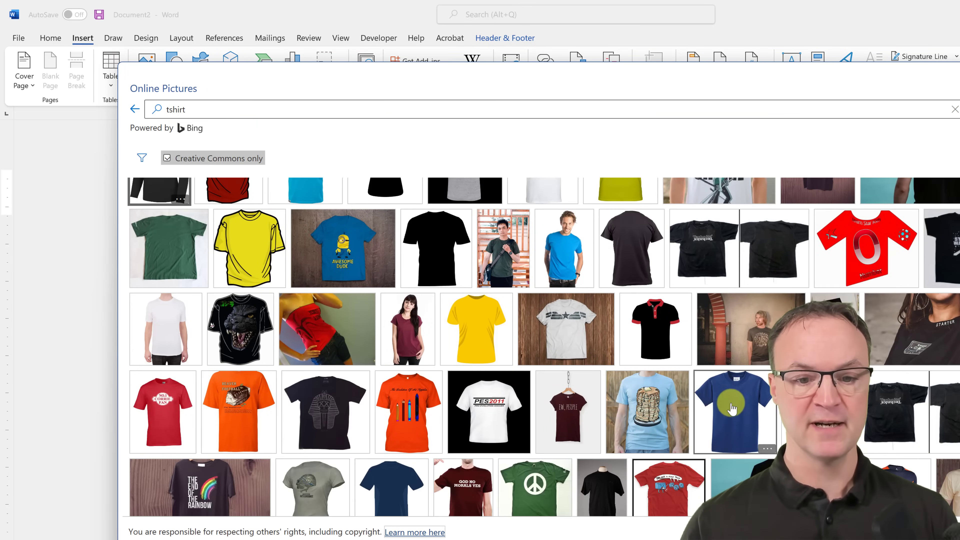
scroll(755, 407, down, 3)
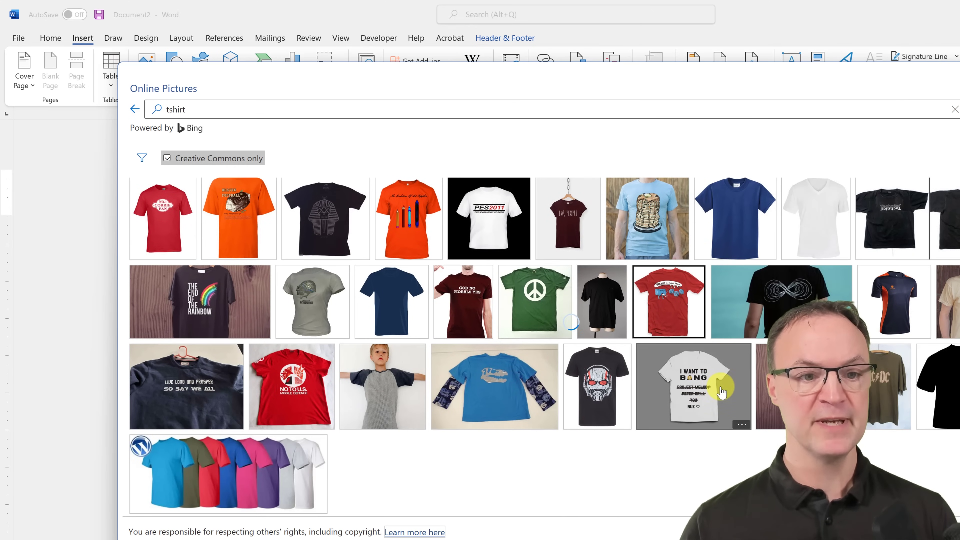
scroll(676, 393, up, 3)
Step: Insert the navy T-shirt picture and shrink it to fit beside the title
click(414, 421)
key(Return)
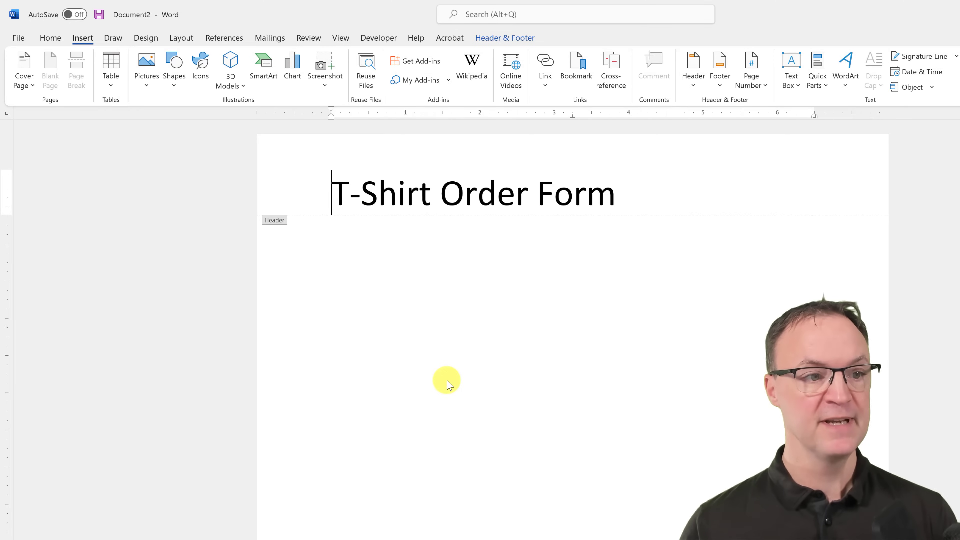
drag(806, 179, 285, 381)
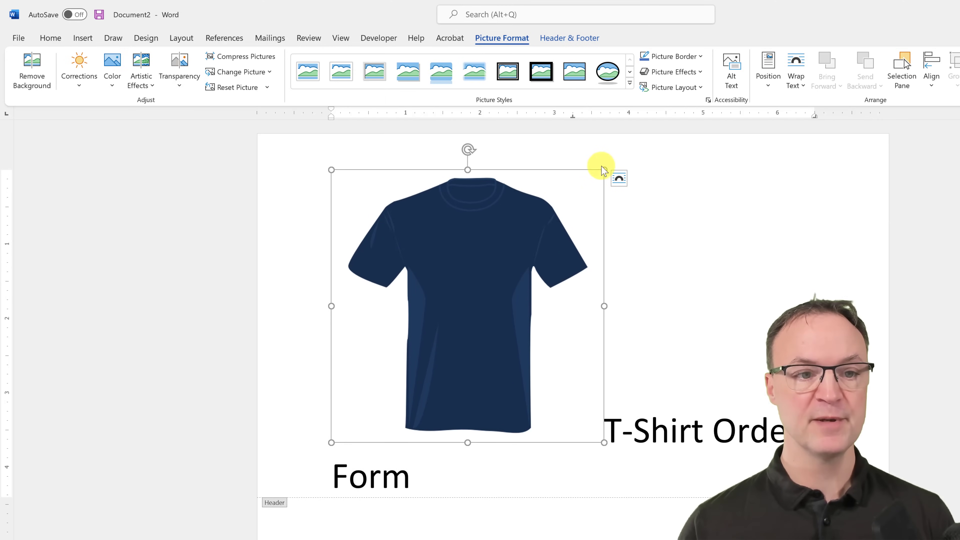
drag(603, 172, 451, 353)
Step: Centre the header line holding the picture and title
click(510, 227)
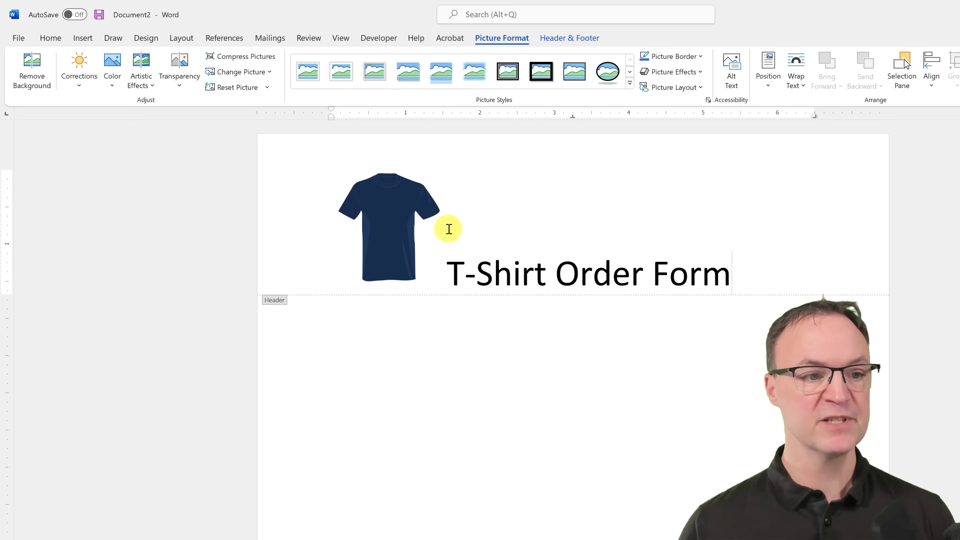
triple_click(343, 236)
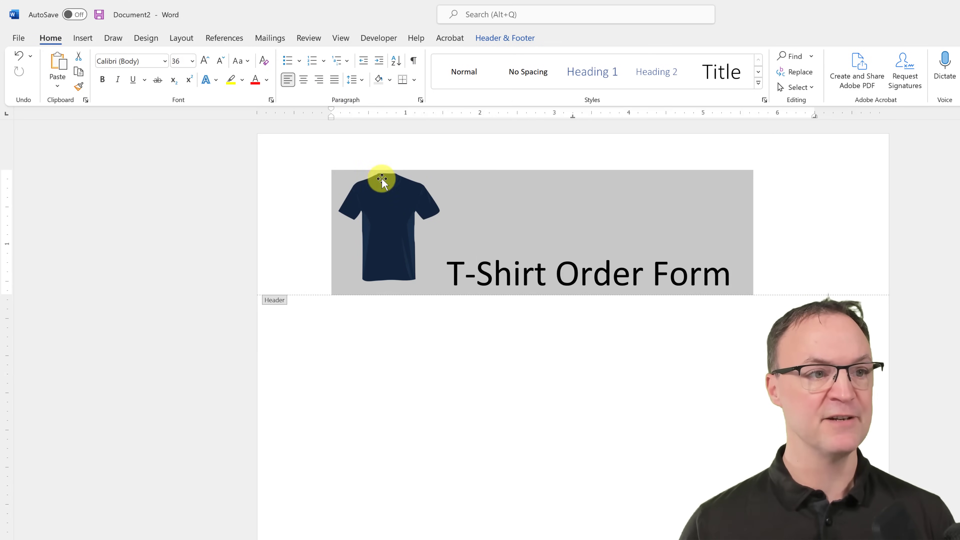
click(307, 81)
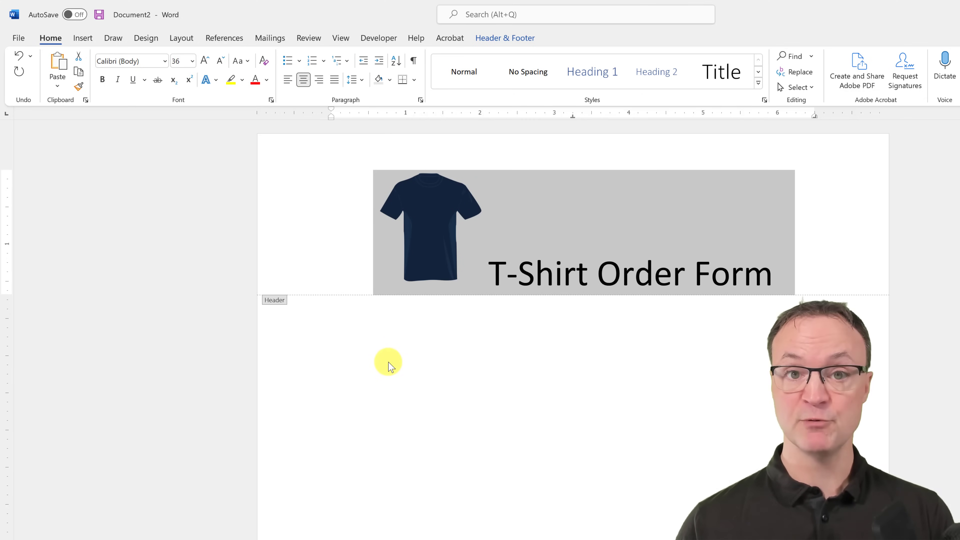
Step: Close the header and return to the document body
double_click(377, 350)
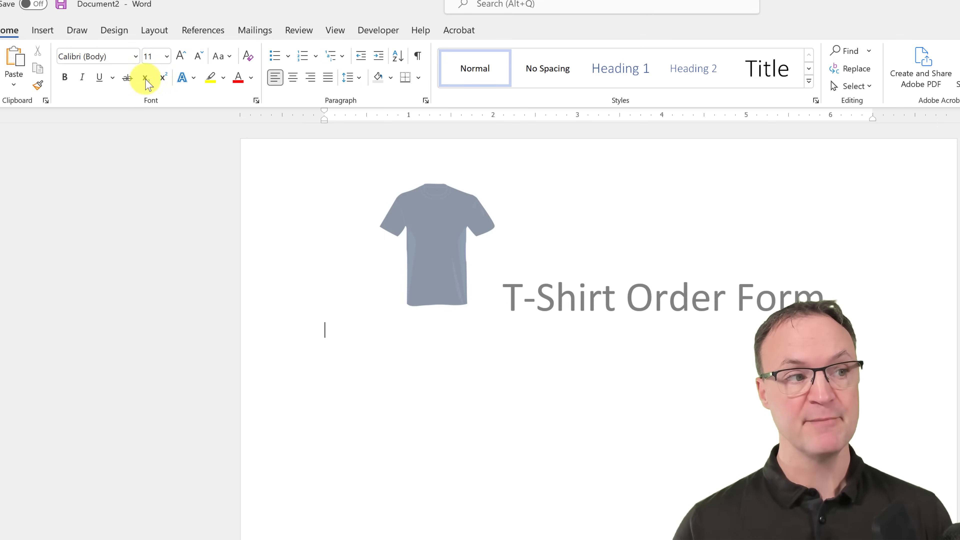
click(42, 30)
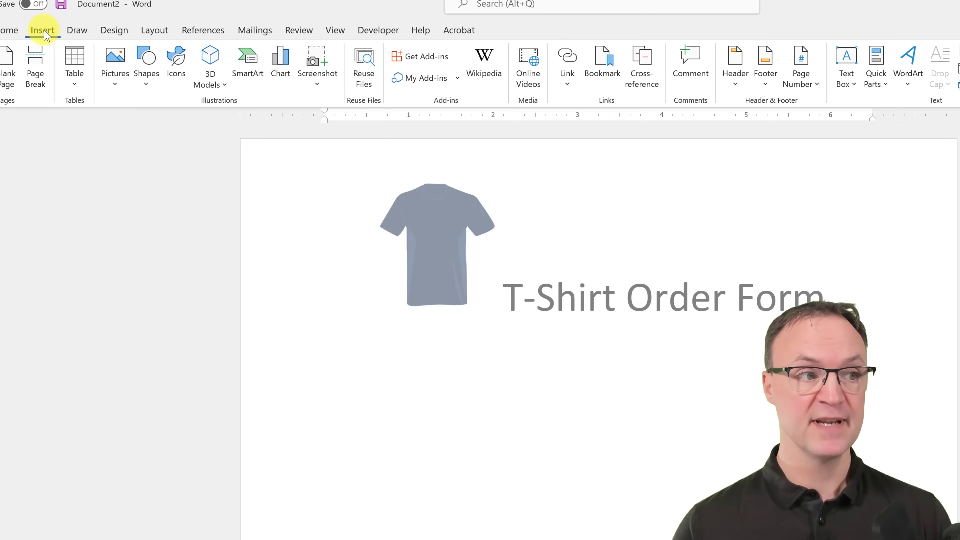
Step: Insert a 4x4 table into the document body
click(75, 70)
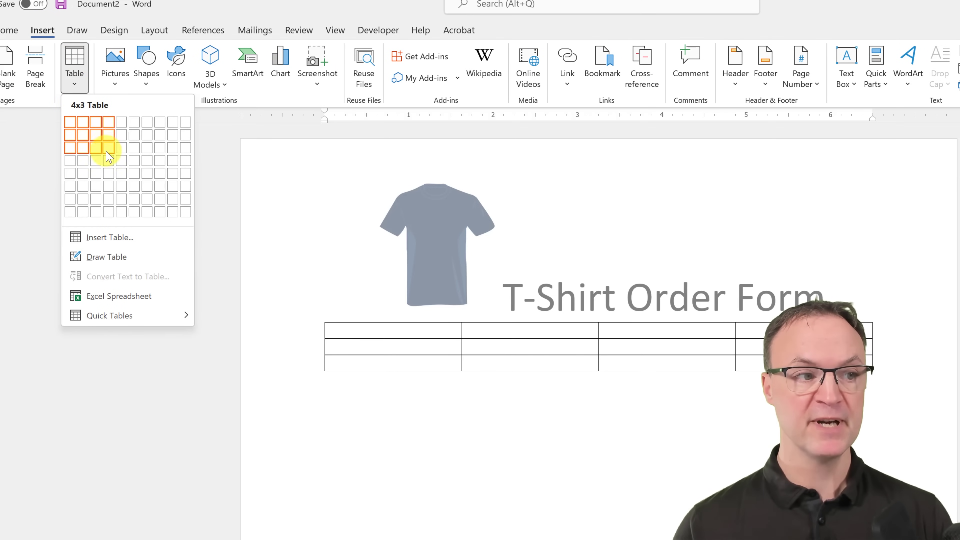
click(108, 162)
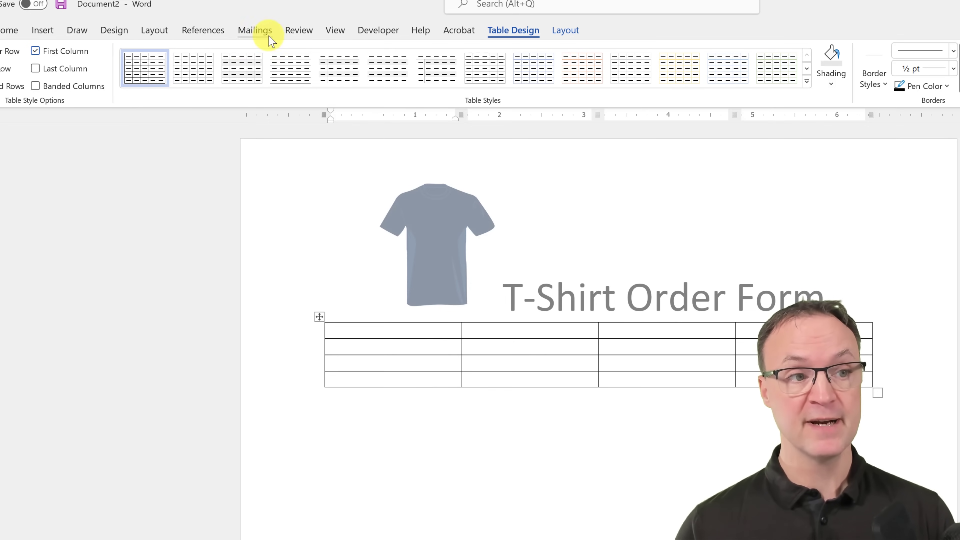
click(378, 30)
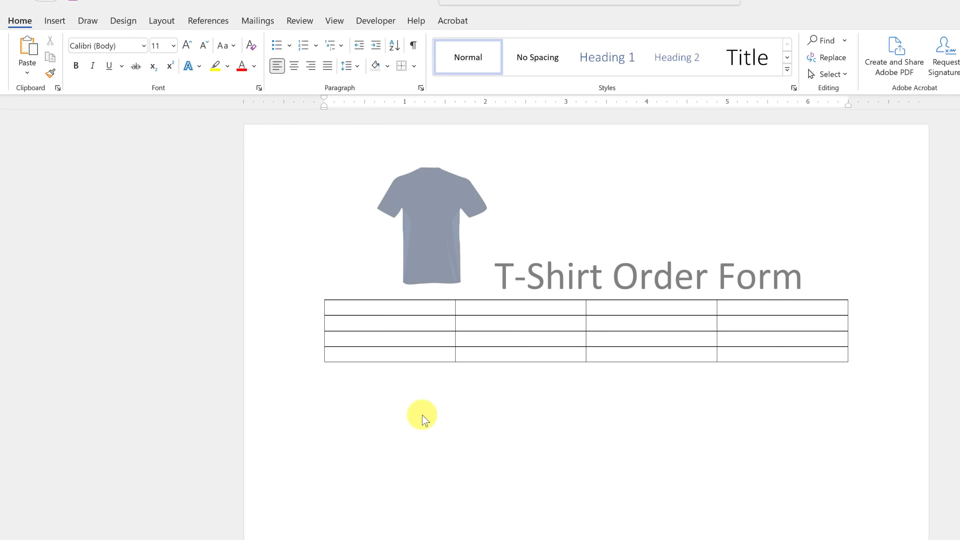
Step: Enter a bold, right-aligned 'Teacher Name:' label in the first table cell
click(414, 308)
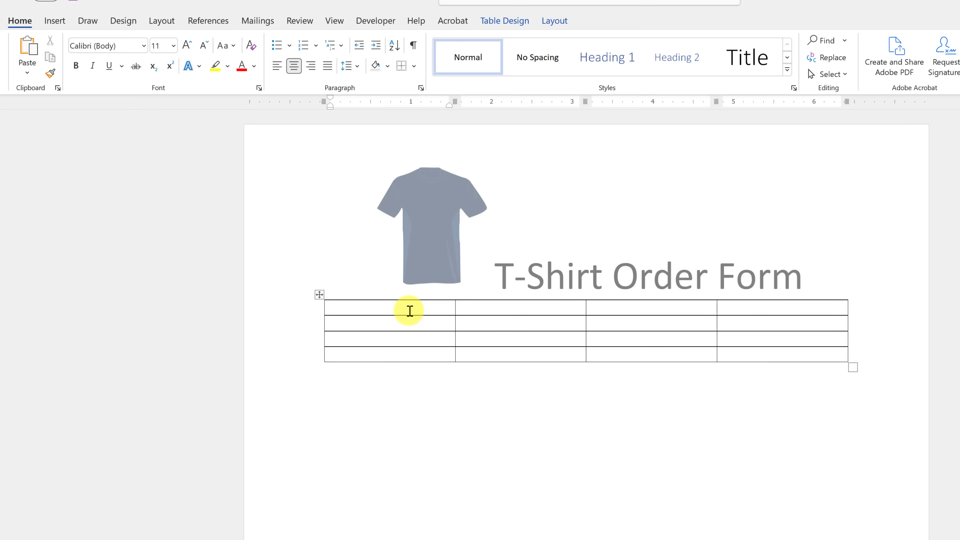
text(Teacher:)
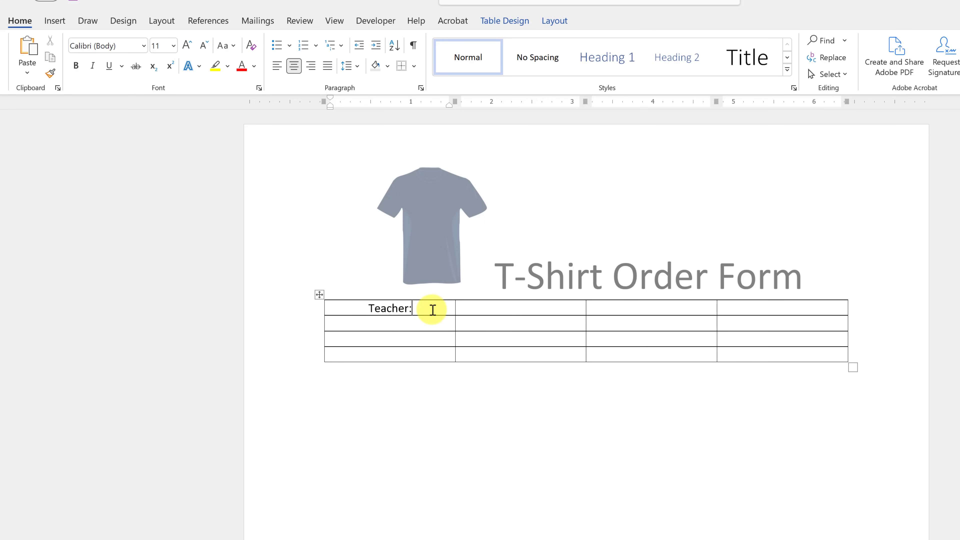
key(Left)
text(Name)
drag(430, 309, 350, 314)
click(346, 339)
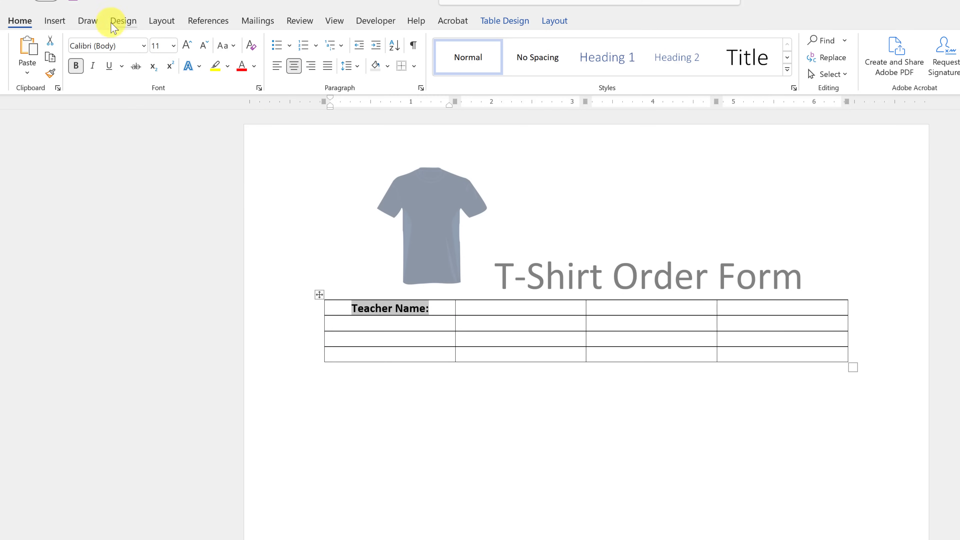
click(312, 67)
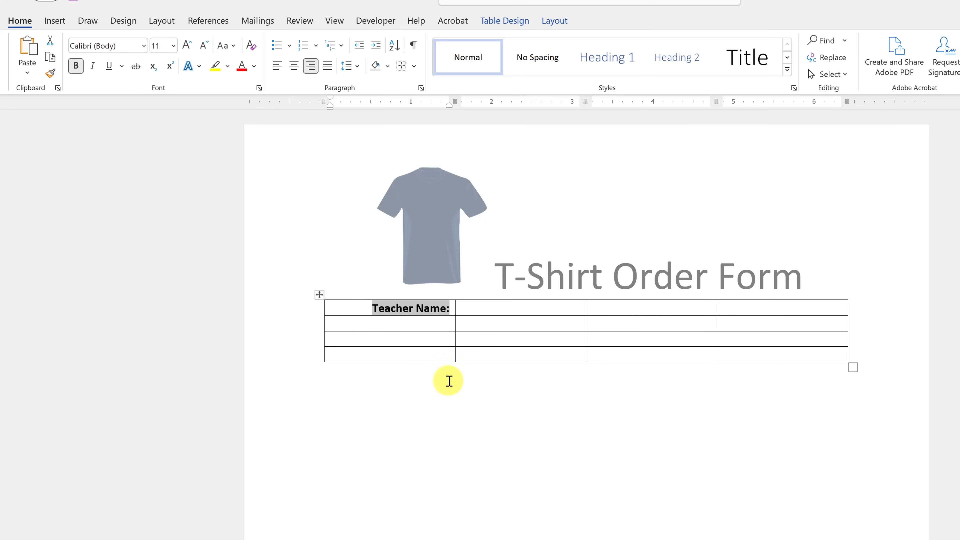
click(515, 312)
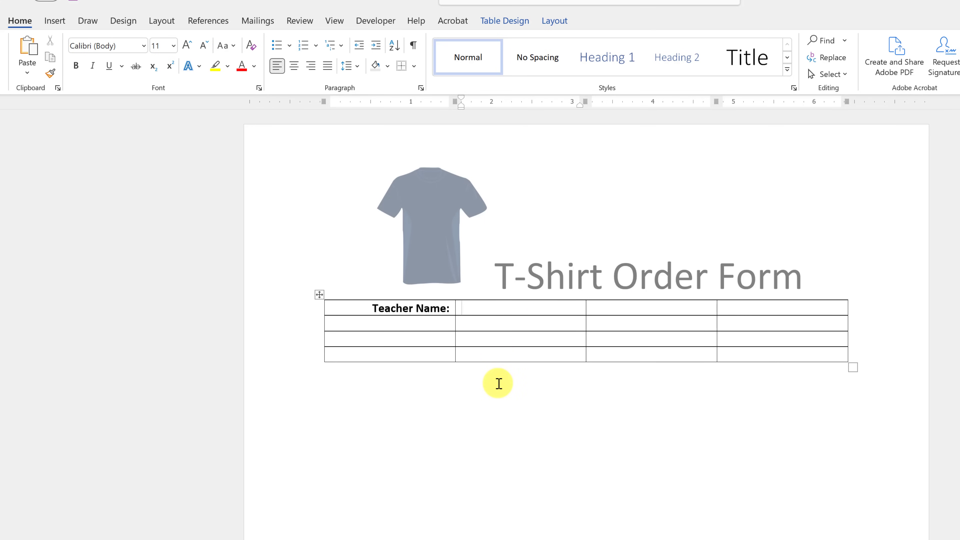
click(375, 20)
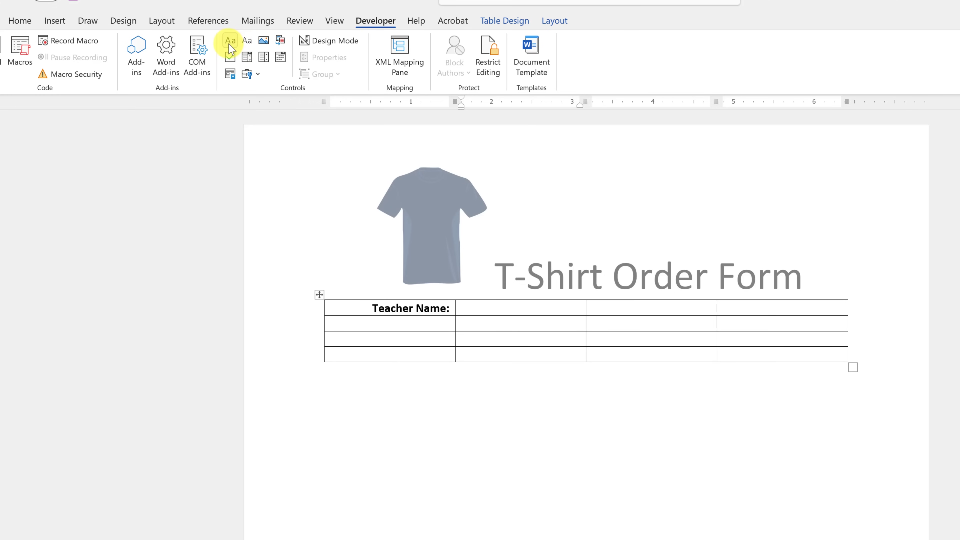
Step: Add a Plain Text Content Control beside Teacher Name: and widen its column
click(246, 45)
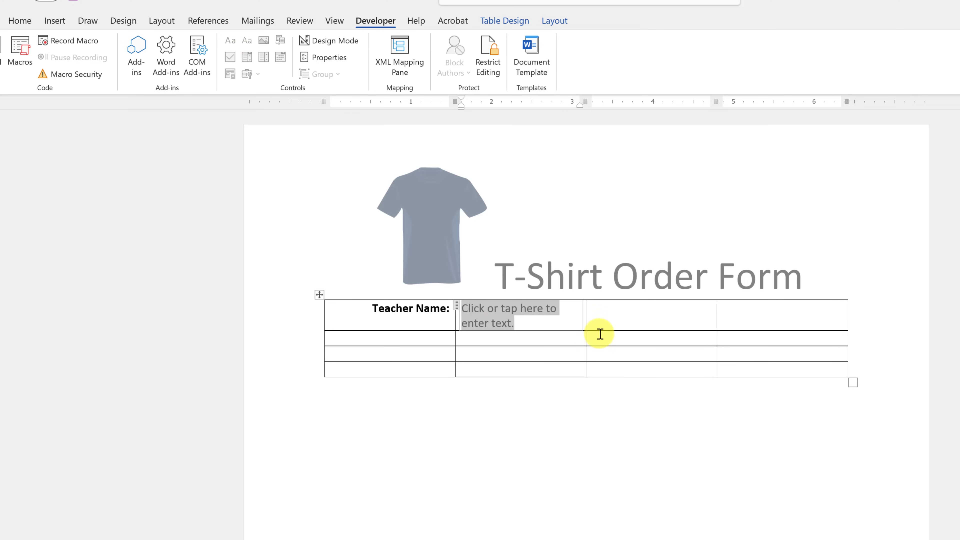
drag(586, 341, 619, 338)
click(670, 391)
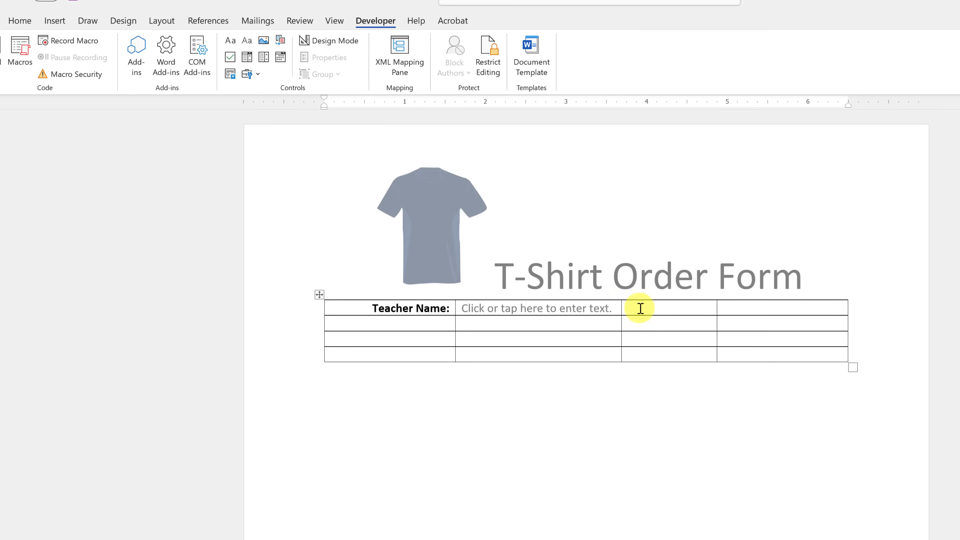
click(658, 308)
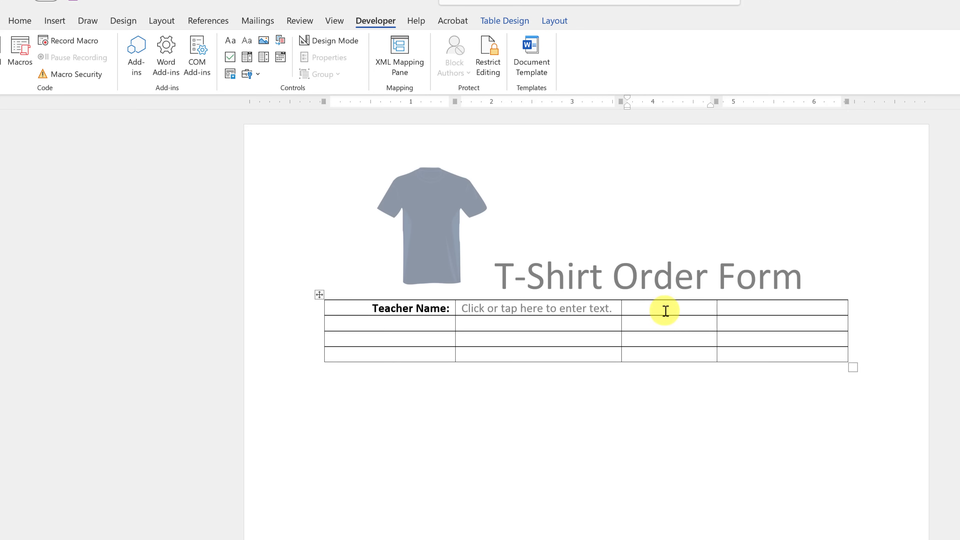
Step: Enter a bold, right-aligned 'Grade:' label in the first row's third cell, beside Teacher Name
text(Grade:)
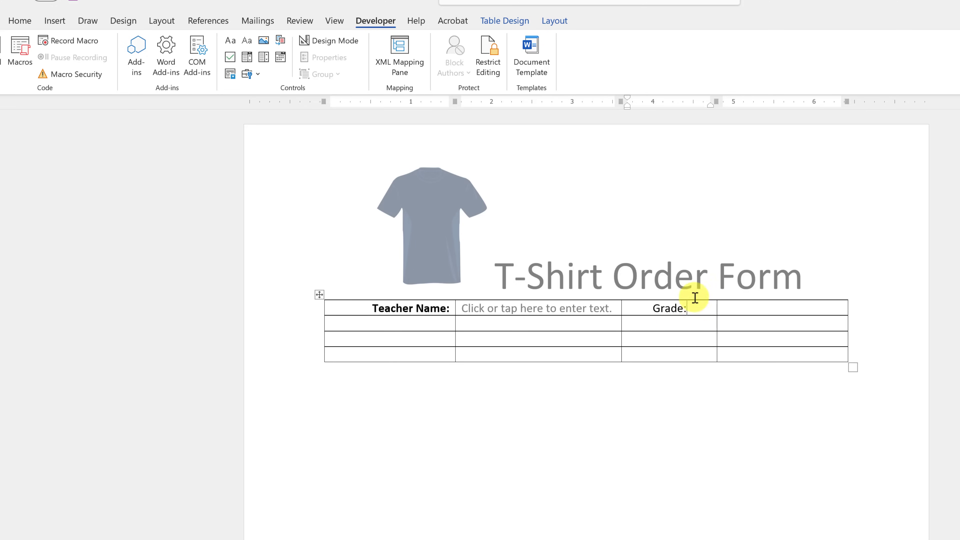
drag(701, 308, 655, 311)
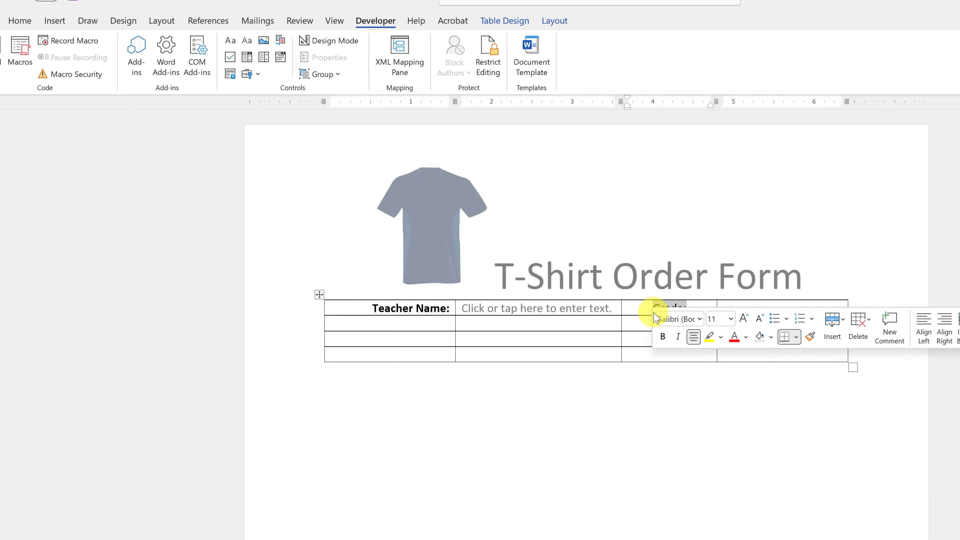
click(663, 335)
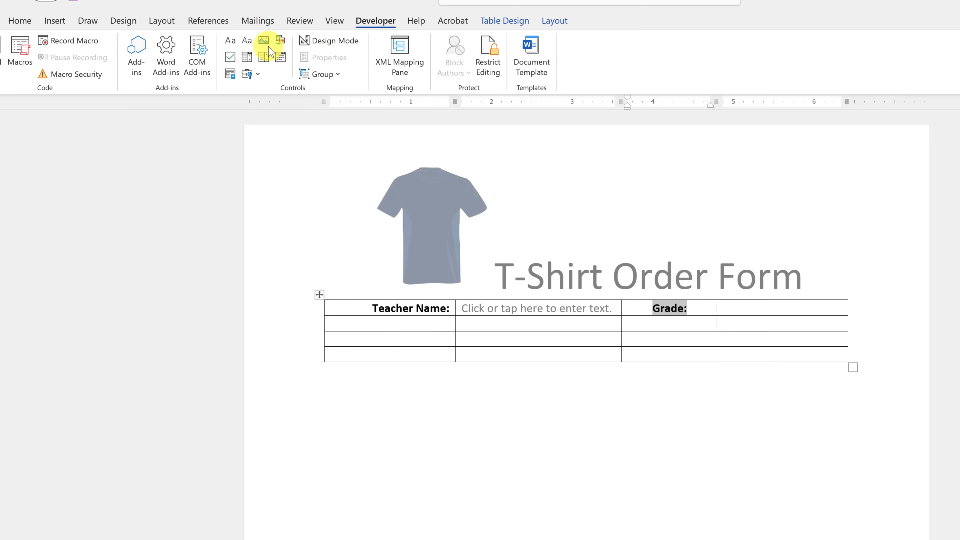
click(20, 21)
click(311, 66)
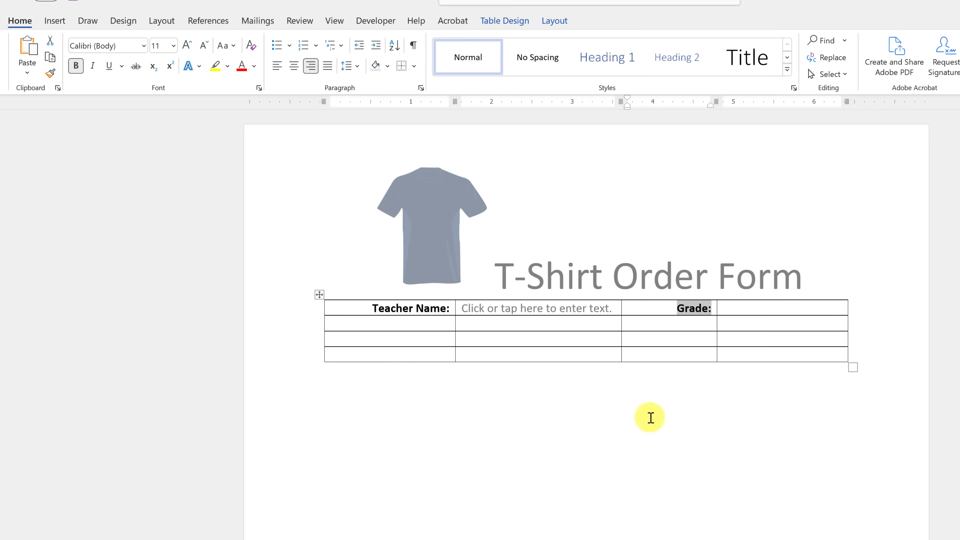
click(770, 309)
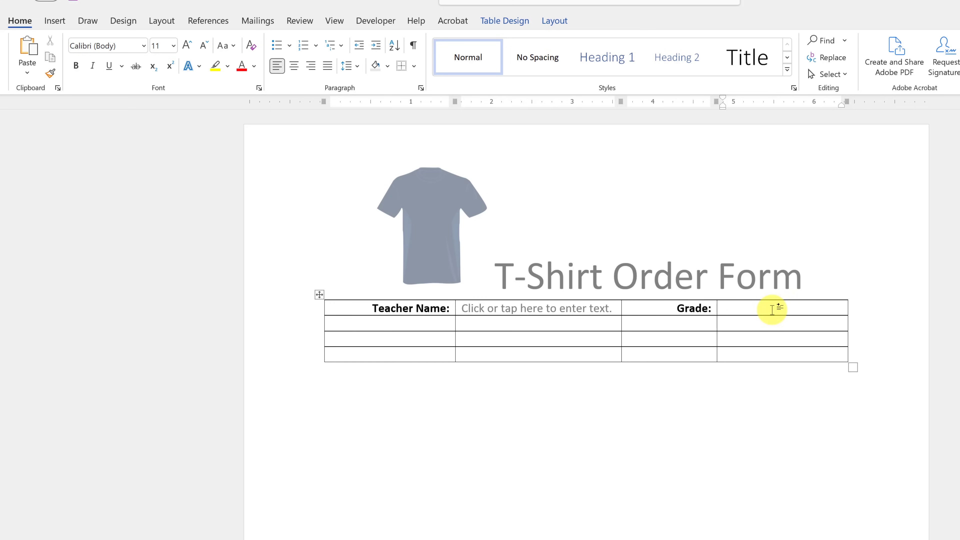
Step: Switch to the Developer tab to reach its Controls group of content controls
click(376, 22)
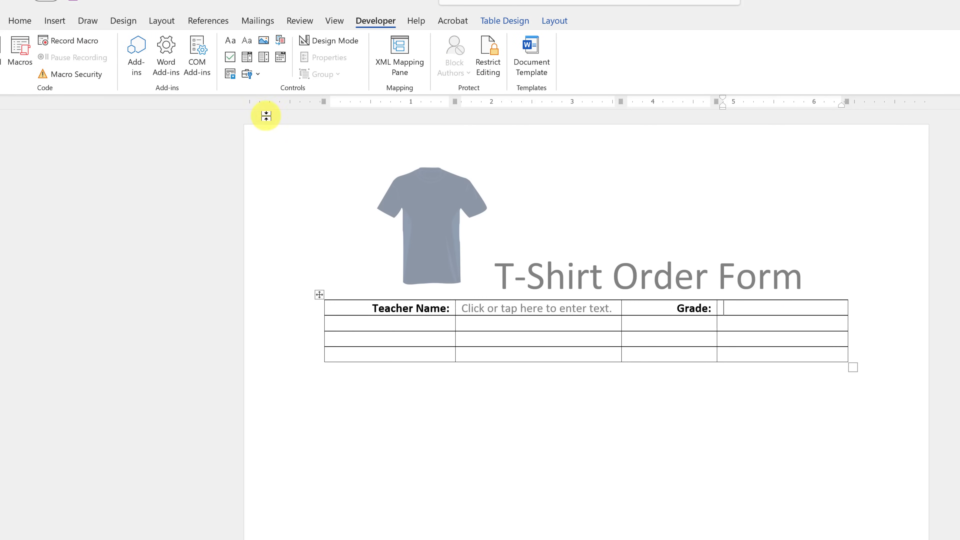
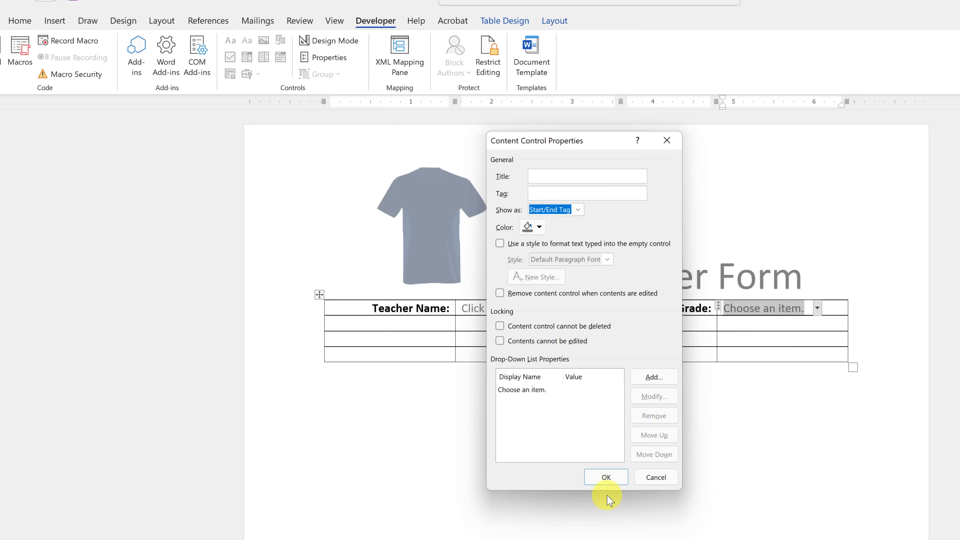
Step: Set the Grade drop-down's Show as option to Bounding Box
click(606, 479)
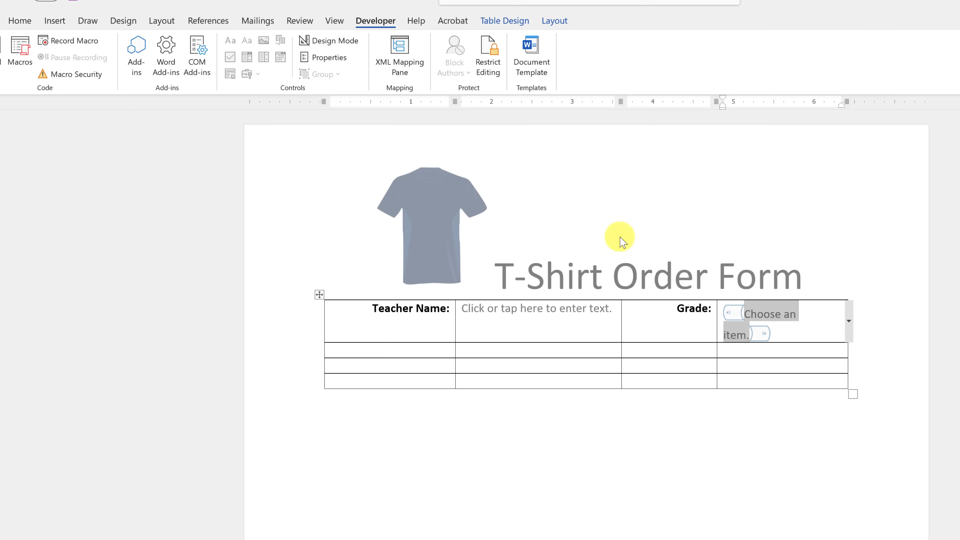
click(334, 58)
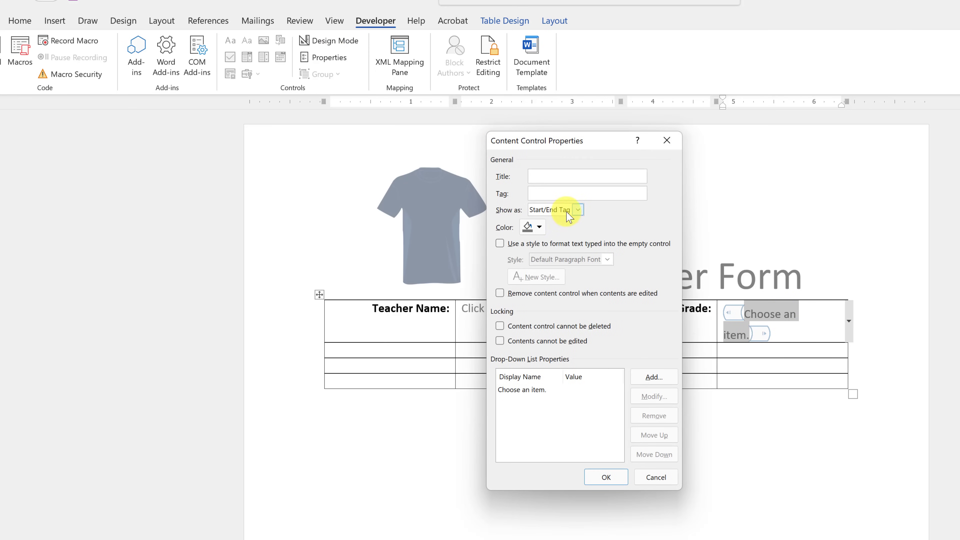
click(552, 209)
click(553, 228)
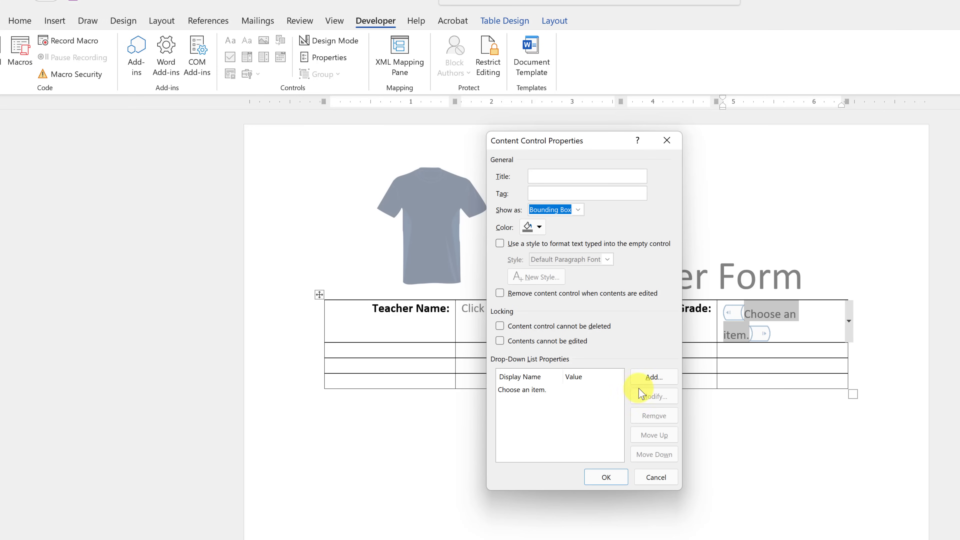
Step: Add the choices Grade 1 through Grade 6 to the Grade list and confirm with OK
click(660, 379)
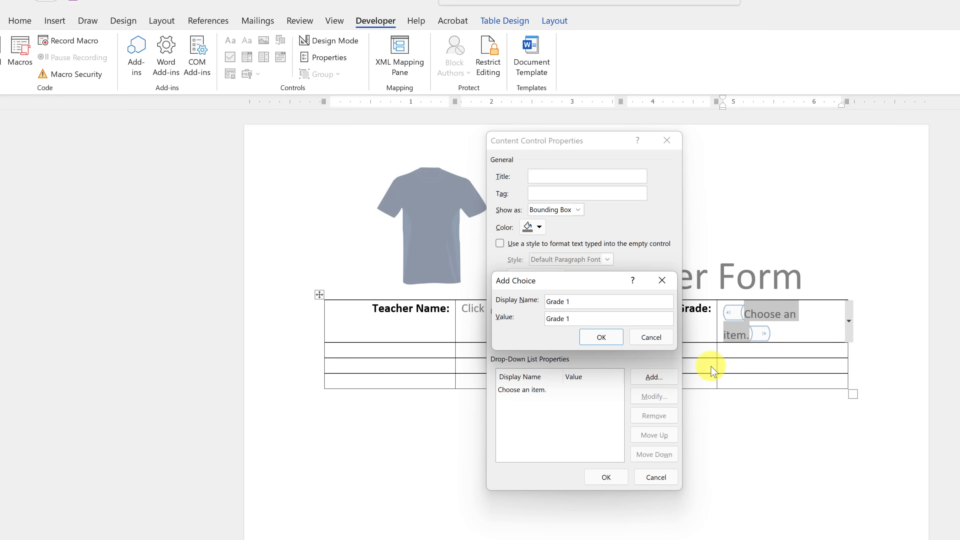
click(601, 337)
click(653, 377)
text(Grade 2)
key(Return)
click(653, 377)
text(Grade 3)
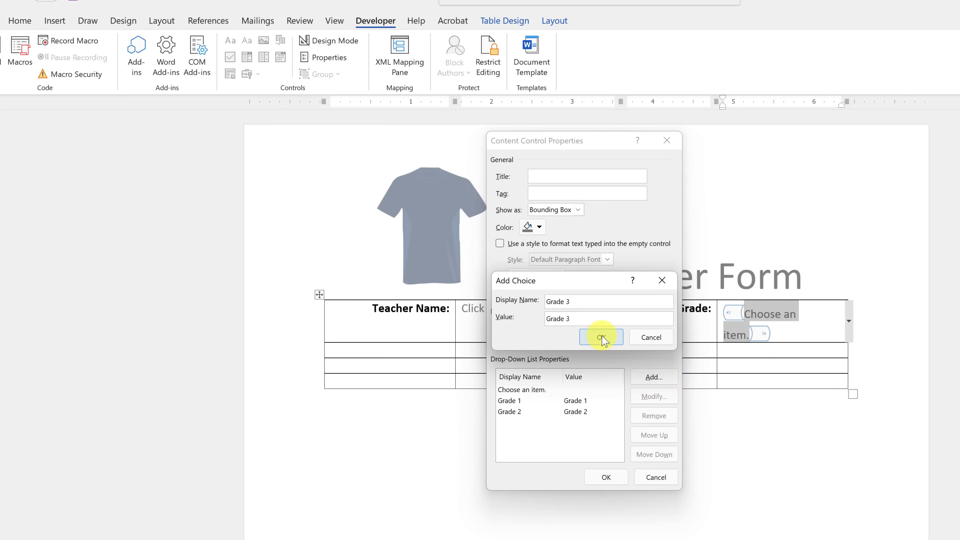
click(653, 377)
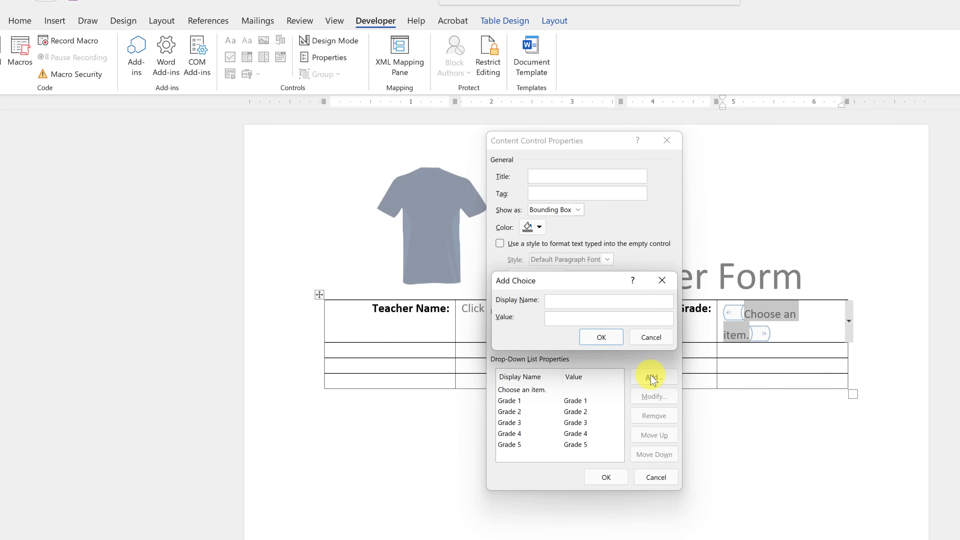
text(Grade 6)
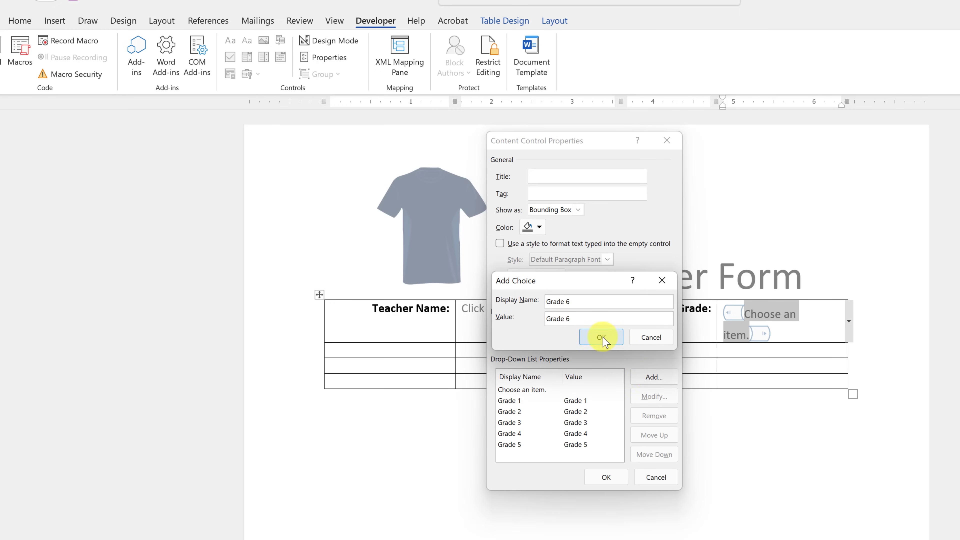
click(602, 337)
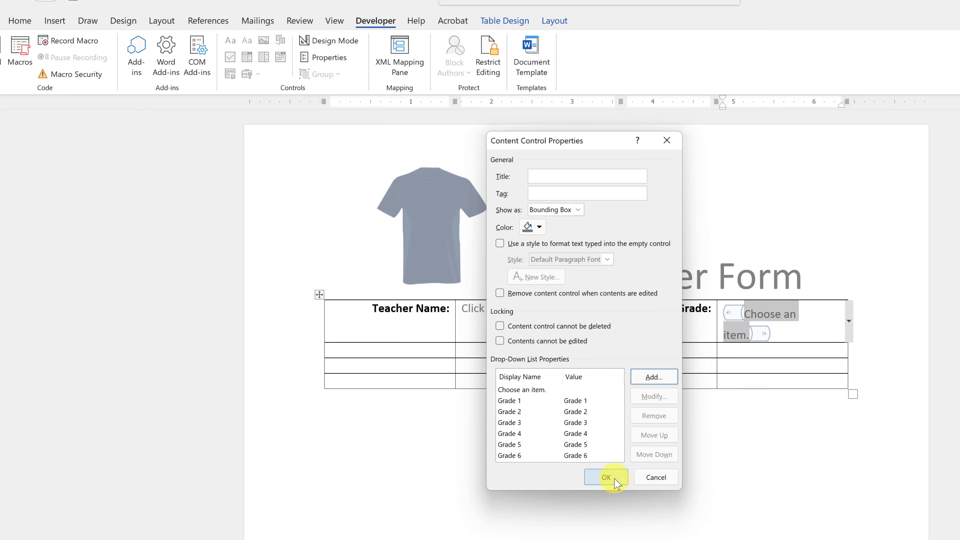
click(606, 477)
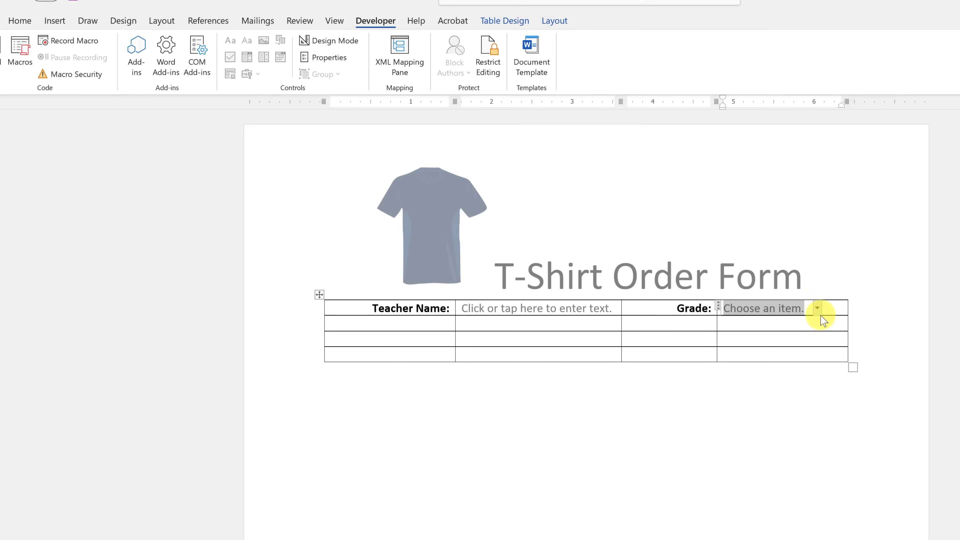
Step: Check the Grade list's choices, then enter a teacher's name in Teacher Name
click(816, 308)
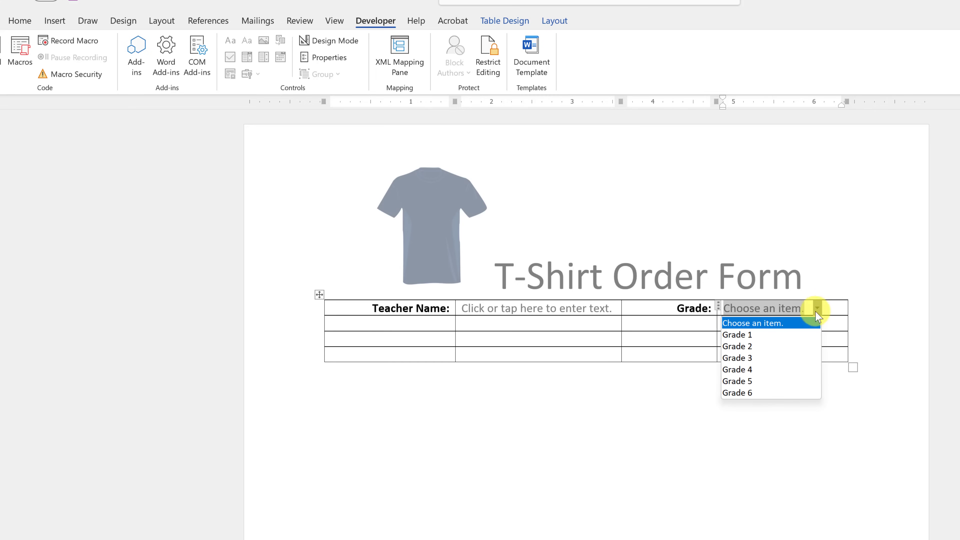
click(816, 309)
click(507, 313)
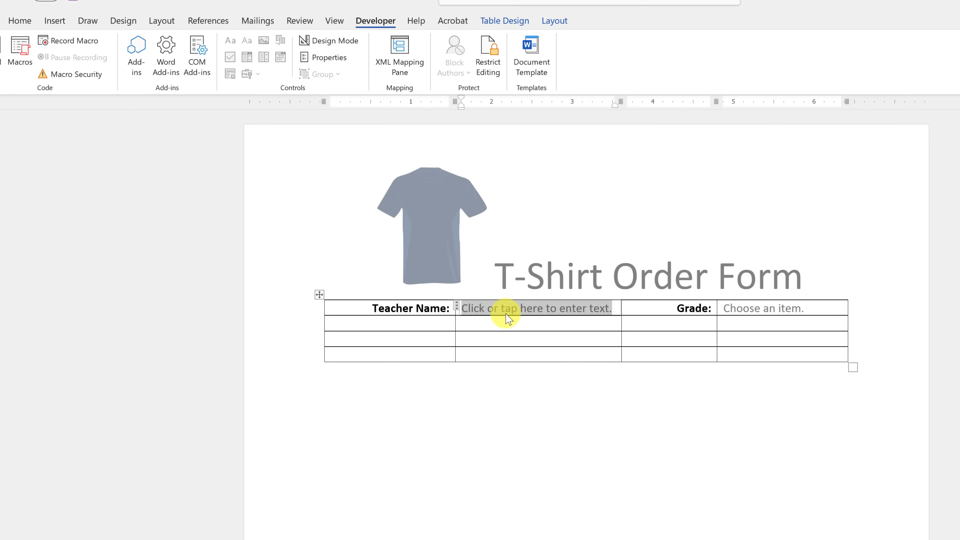
text(Jamie)
Step: Pick Grade 3, reset Grade to no choice, then type Kindergarten in Grade
click(778, 312)
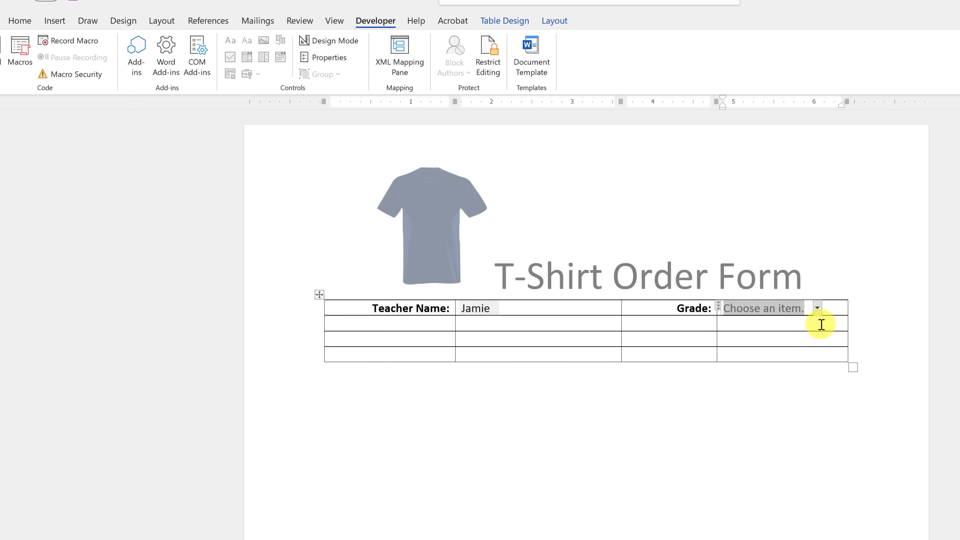
click(817, 309)
click(735, 357)
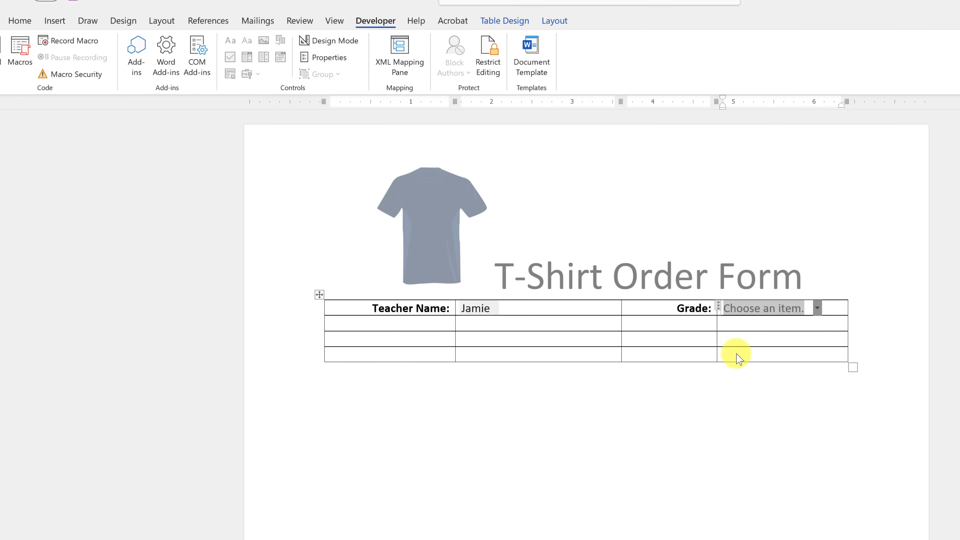
click(734, 309)
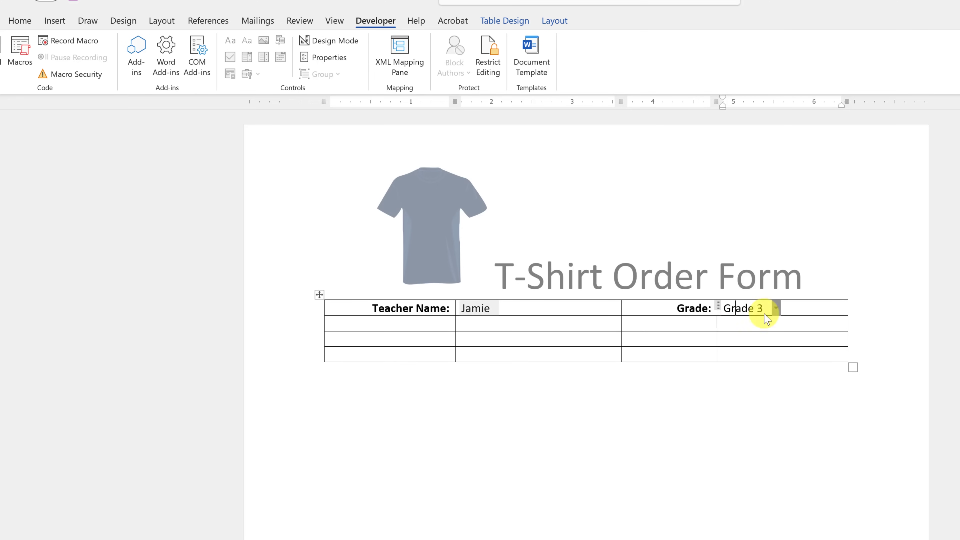
click(777, 308)
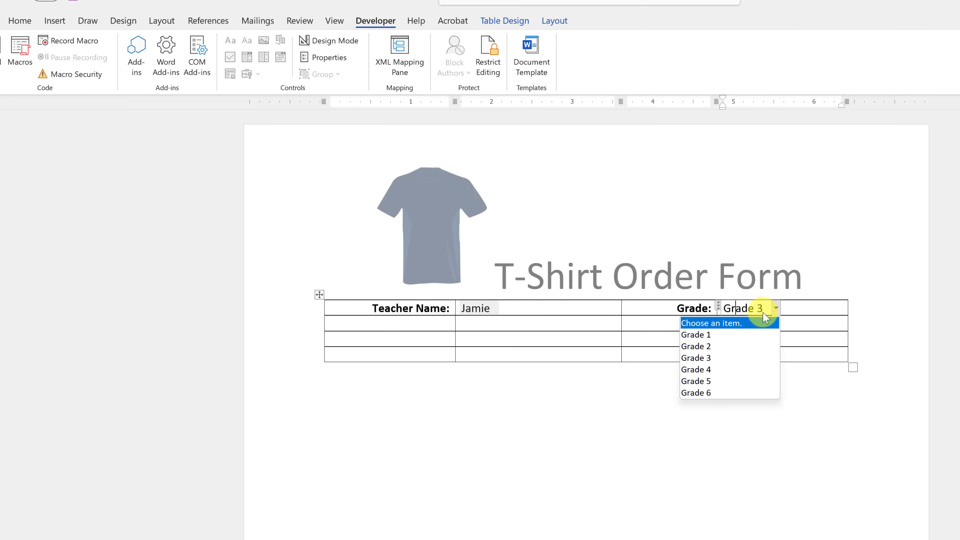
click(739, 322)
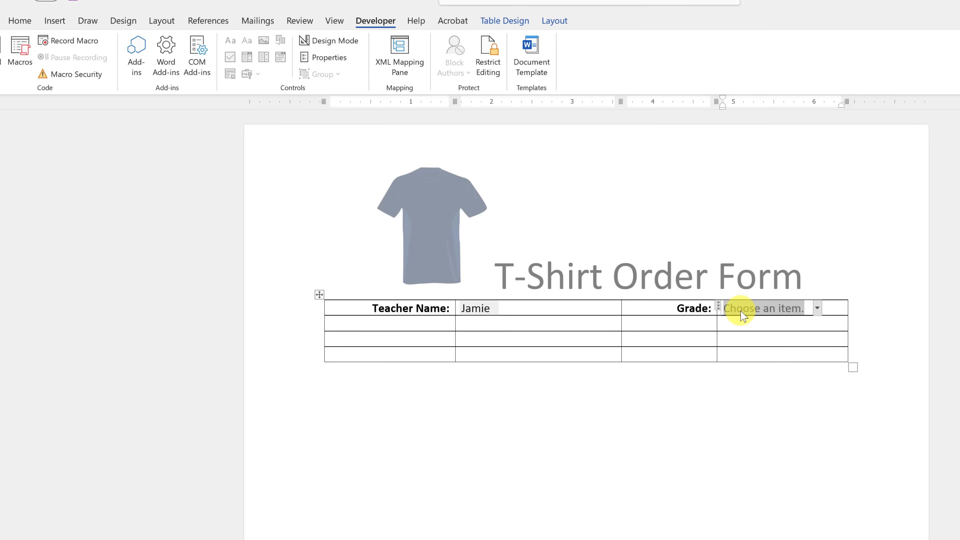
text(Kindergarten)
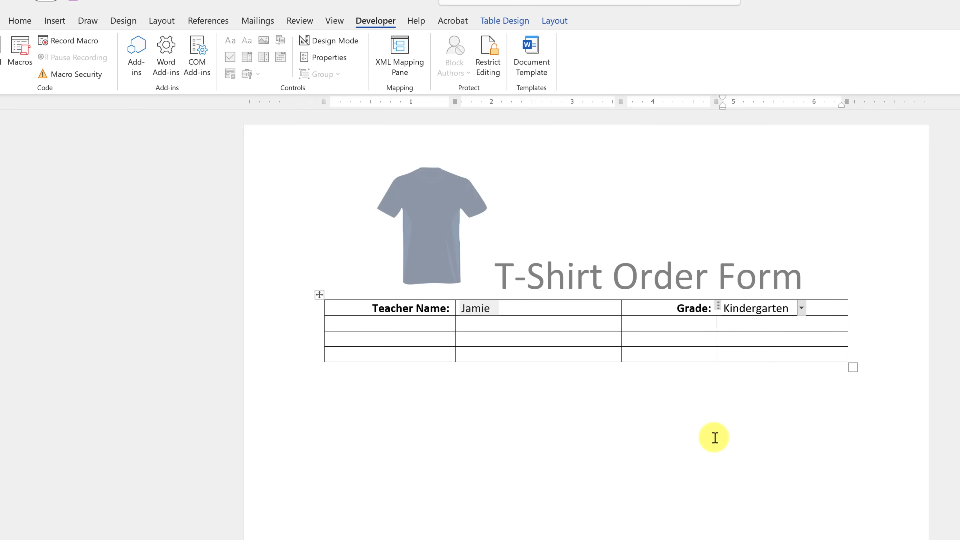
click(747, 447)
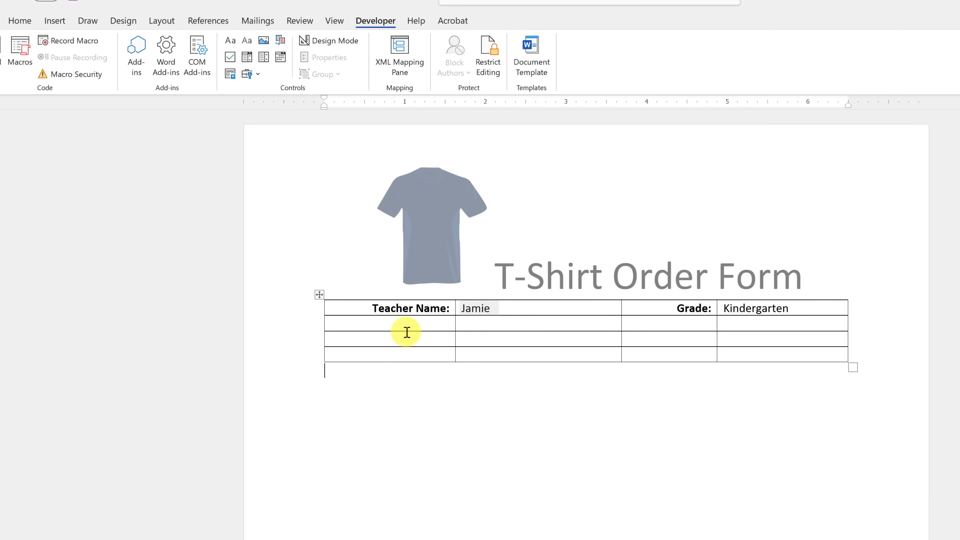
Step: Apply No Border to the whole table, then undo to restore the borders
click(322, 294)
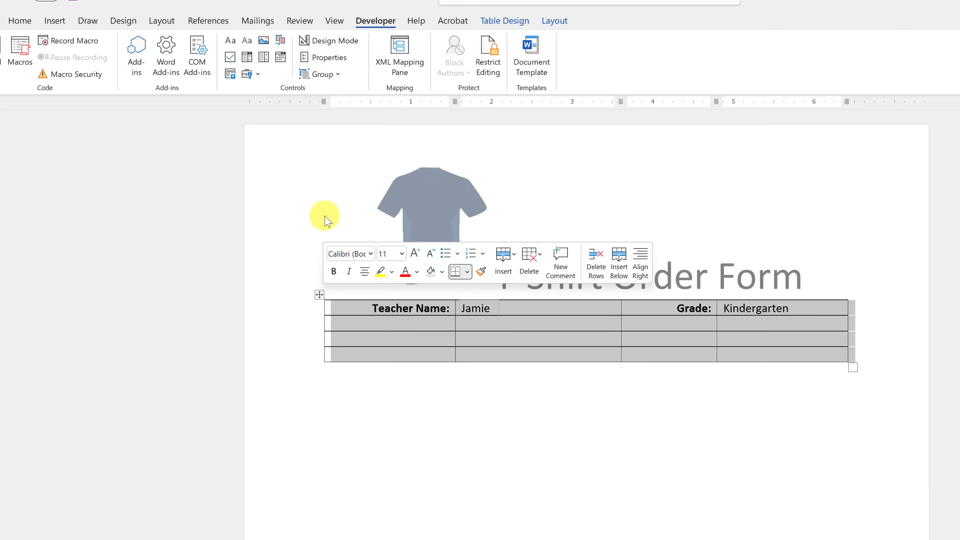
click(28, 21)
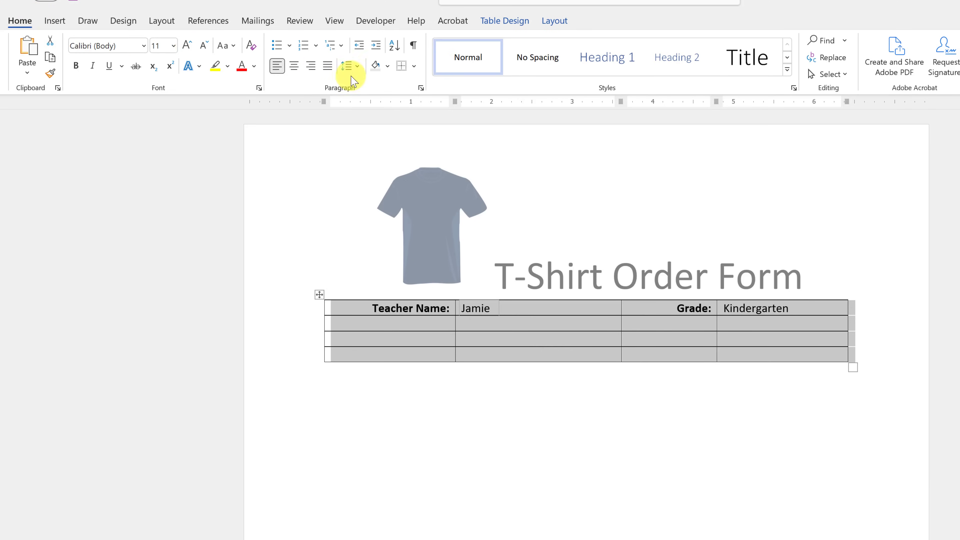
click(414, 66)
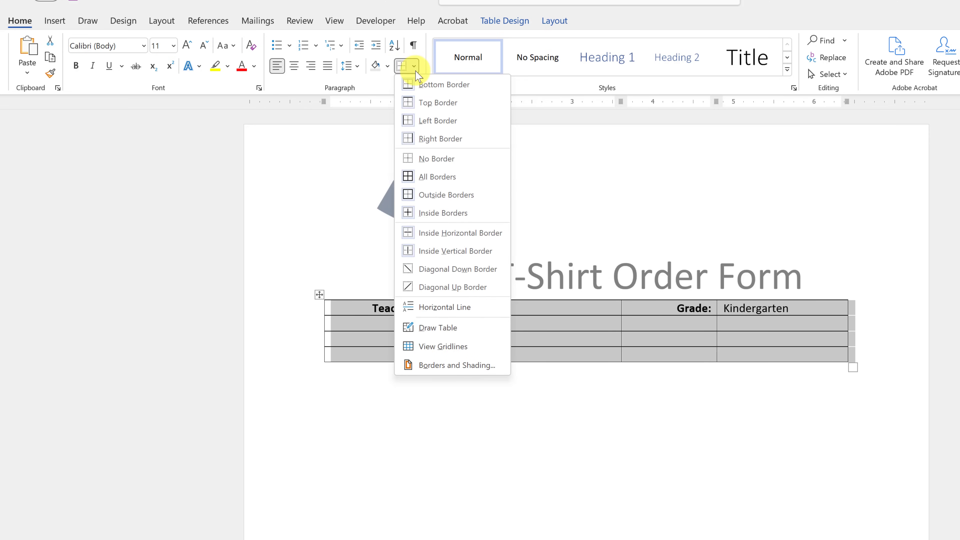
click(439, 159)
click(484, 333)
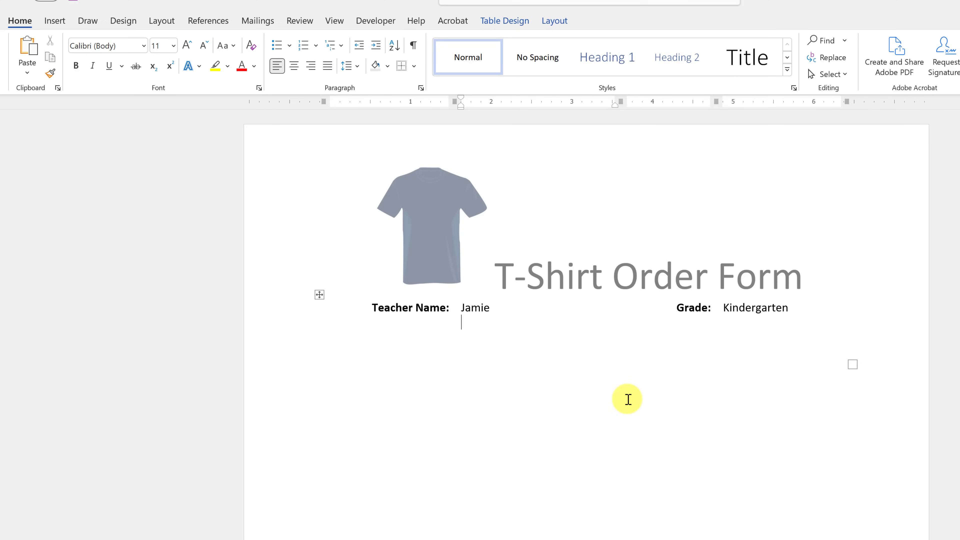
key(ctrl+z)
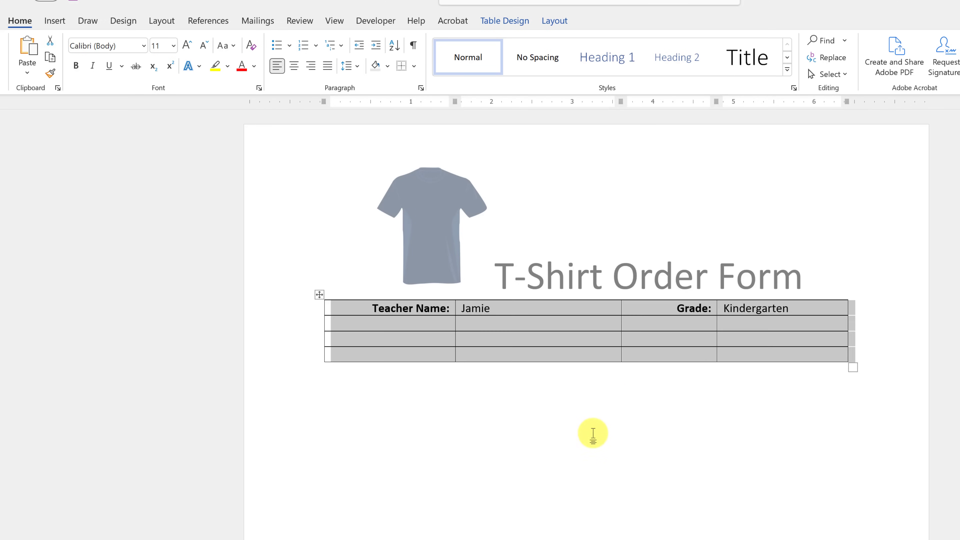
Step: Drag the column 2/3 border left to narrow the teacher-name column
click(604, 435)
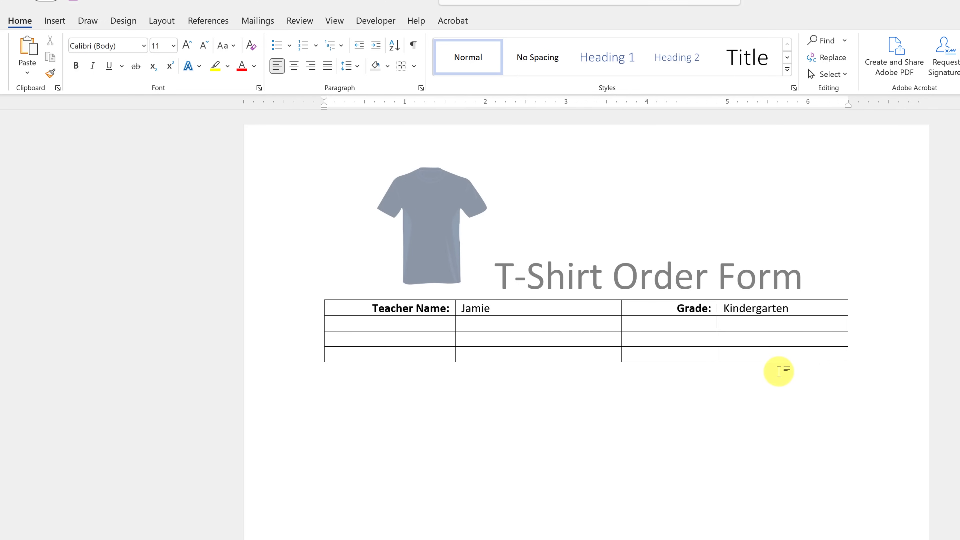
click(800, 306)
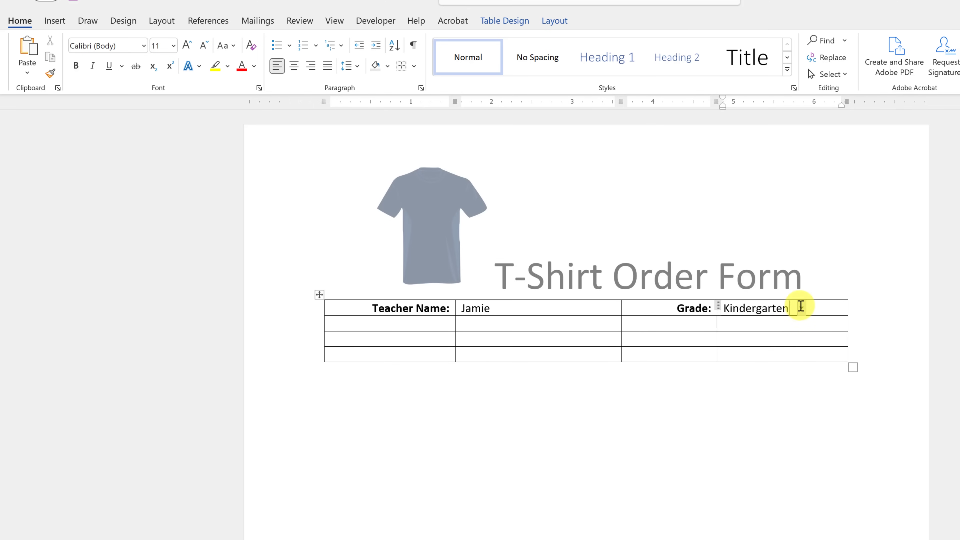
click(417, 321)
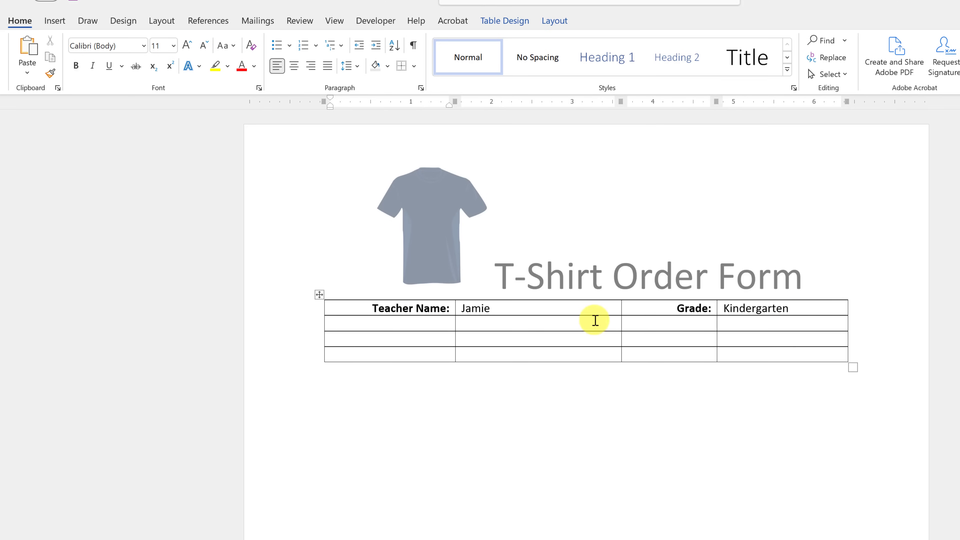
mouse_move(621, 324)
mouse_down()
mouse_move(575, 328)
mouse_move(591, 326)
mouse_up()
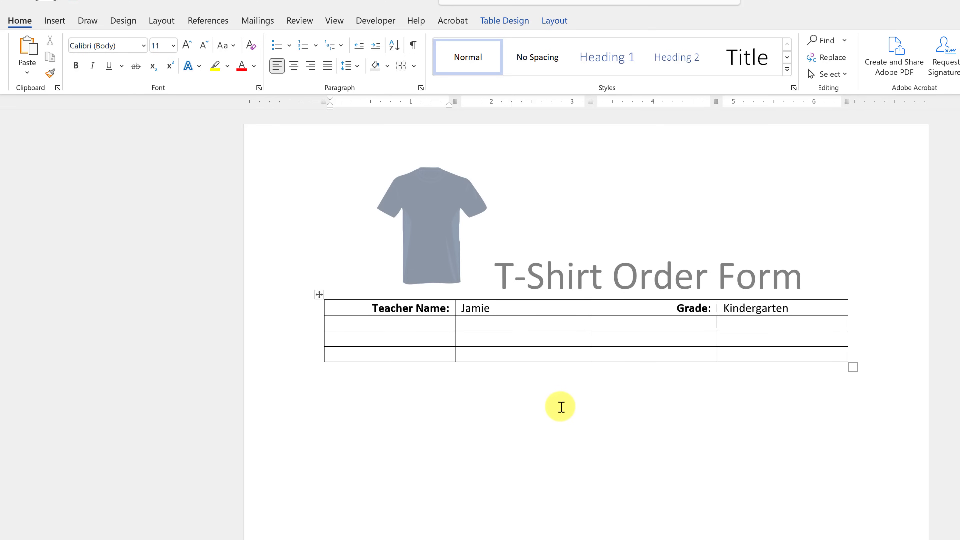
Step: Paste a bold 'School Name:' label into row 2's first cell
click(415, 336)
text(School Name:)
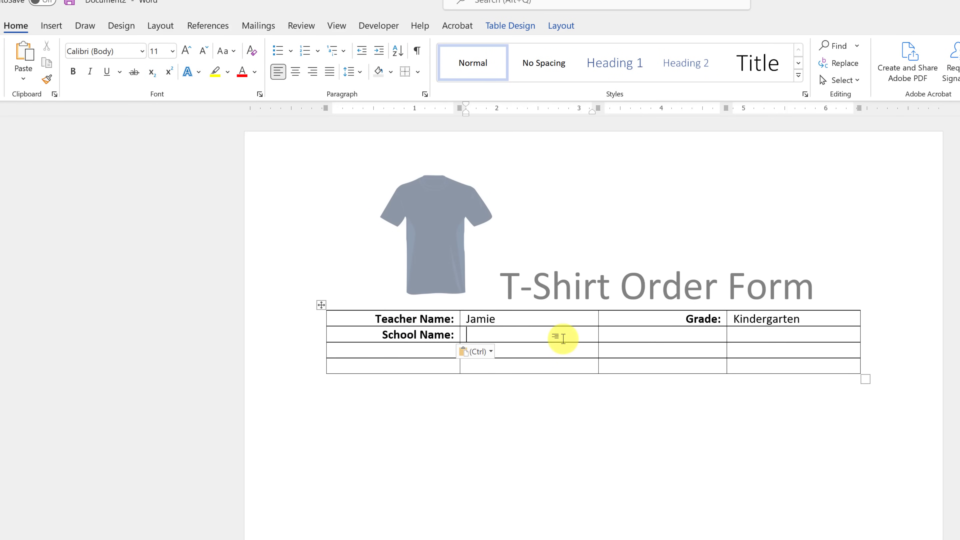
click(543, 339)
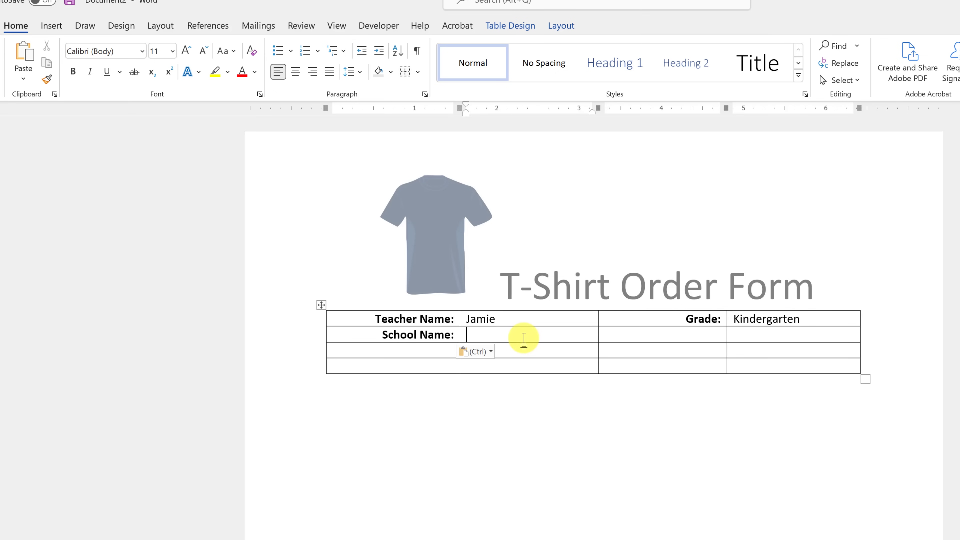
Step: Insert a drop-down list in the School Name value cell and toggle Design Mode off
click(381, 27)
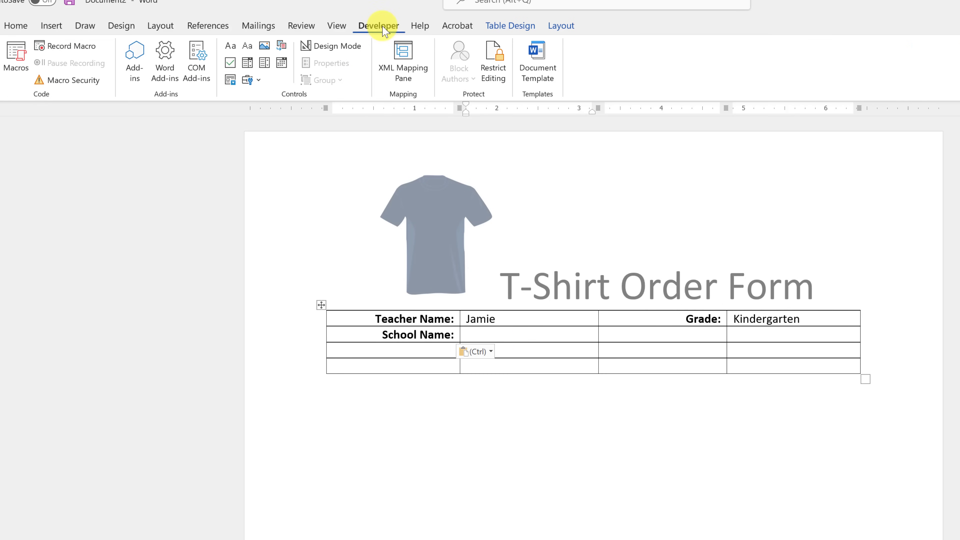
click(266, 63)
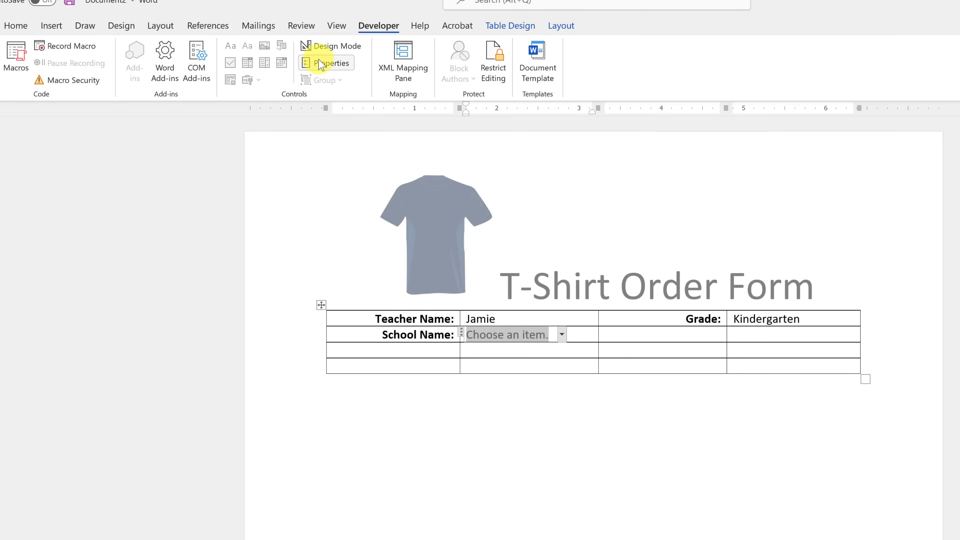
click(333, 48)
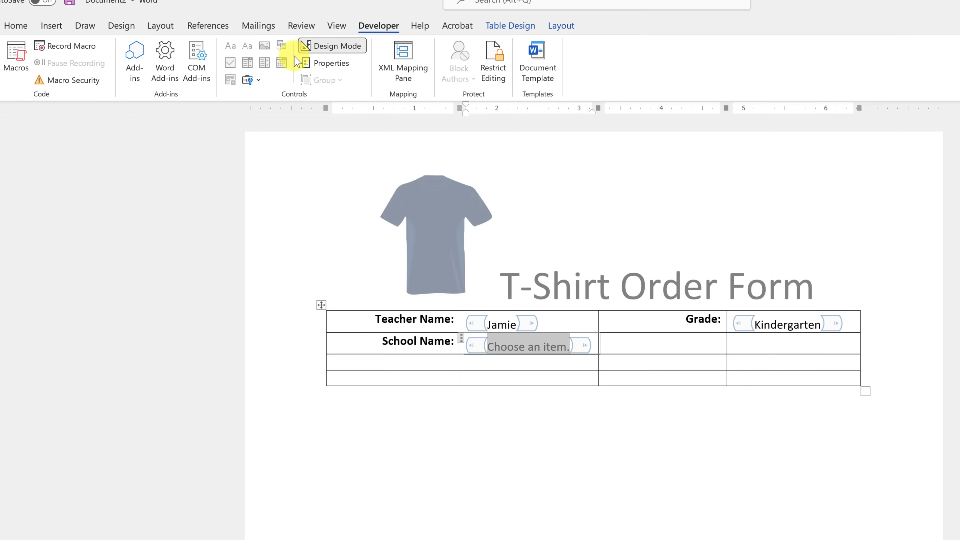
click(335, 46)
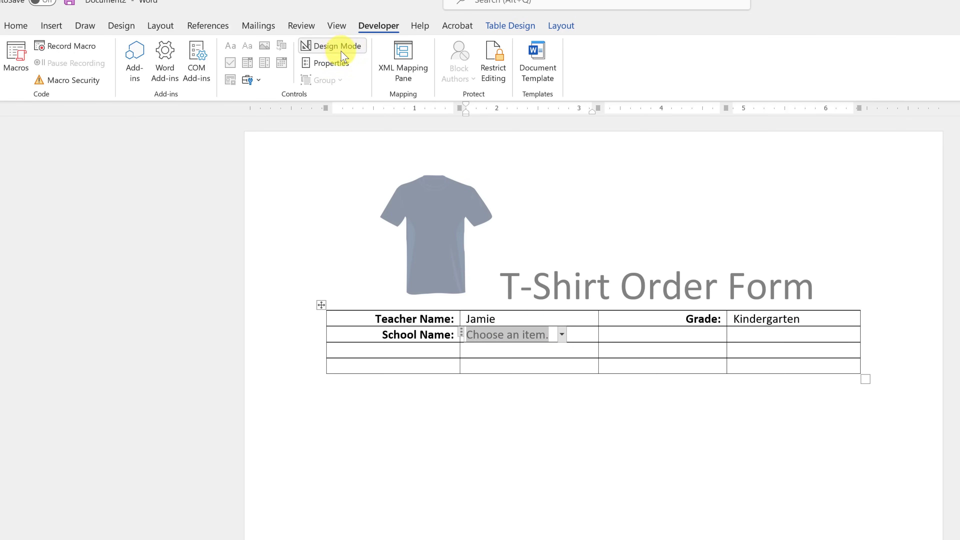
Step: Add Hawkwood, Fish Creek and Copperfiled as School Name drop-down choices
click(330, 68)
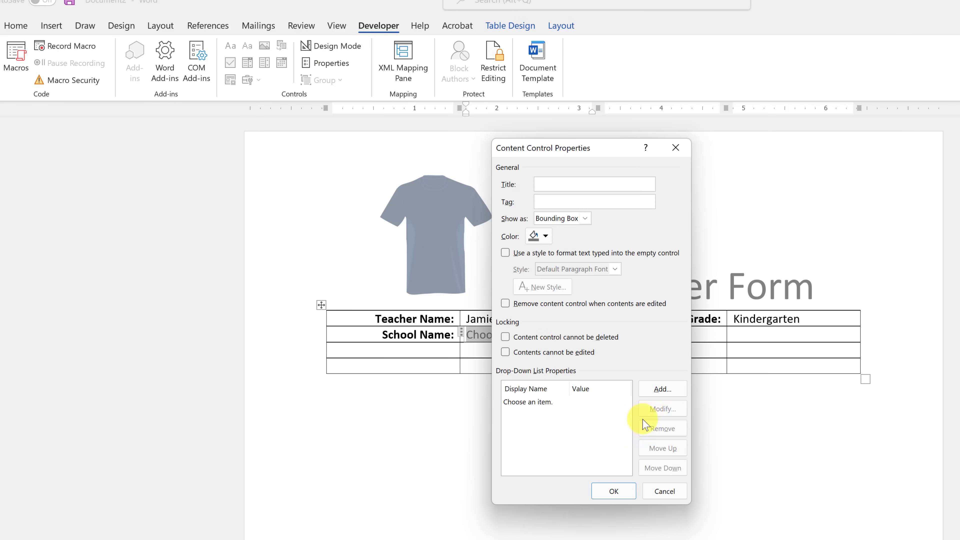
click(662, 393)
text(Hawkwood)
key(Return)
click(657, 393)
text(Fish )
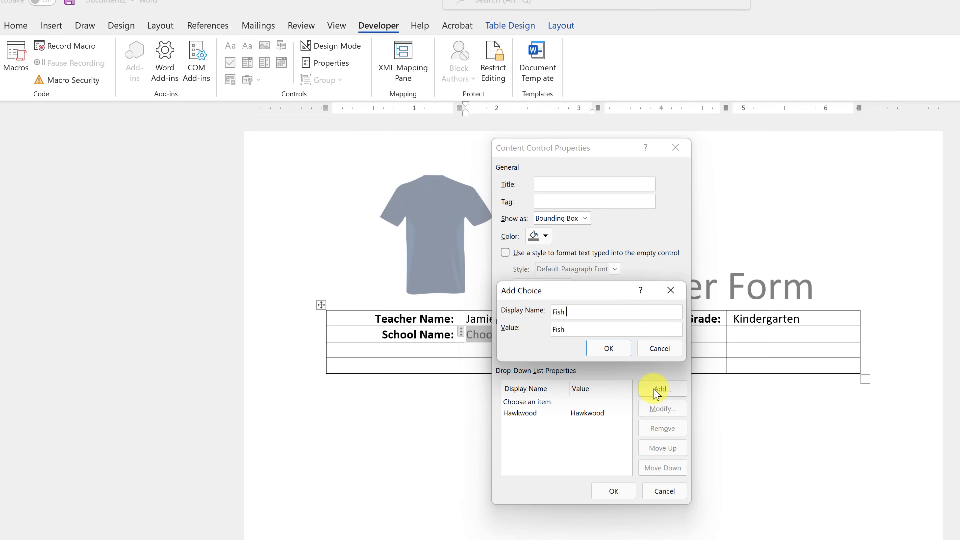
text(Creek)
key(Return)
click(658, 393)
text(Copperfiled)
click(608, 347)
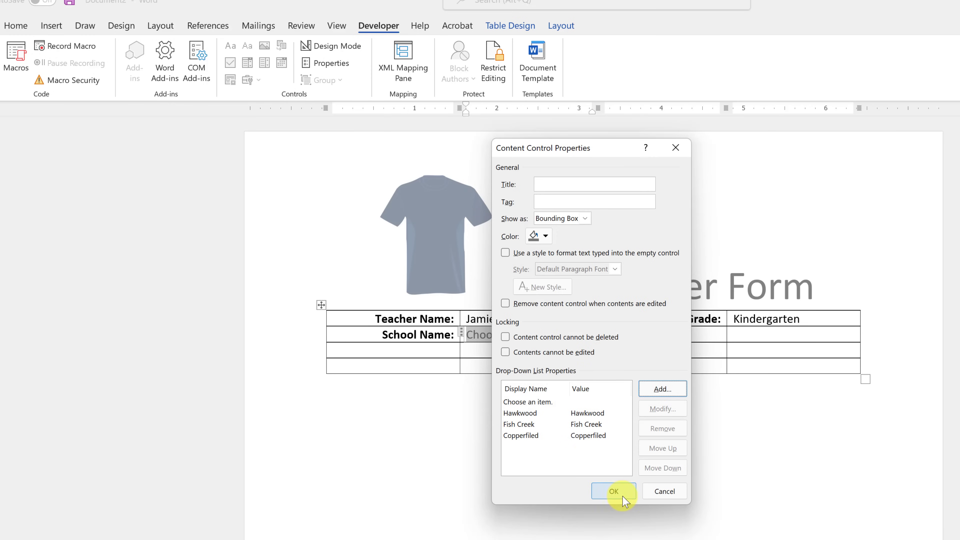
click(613, 491)
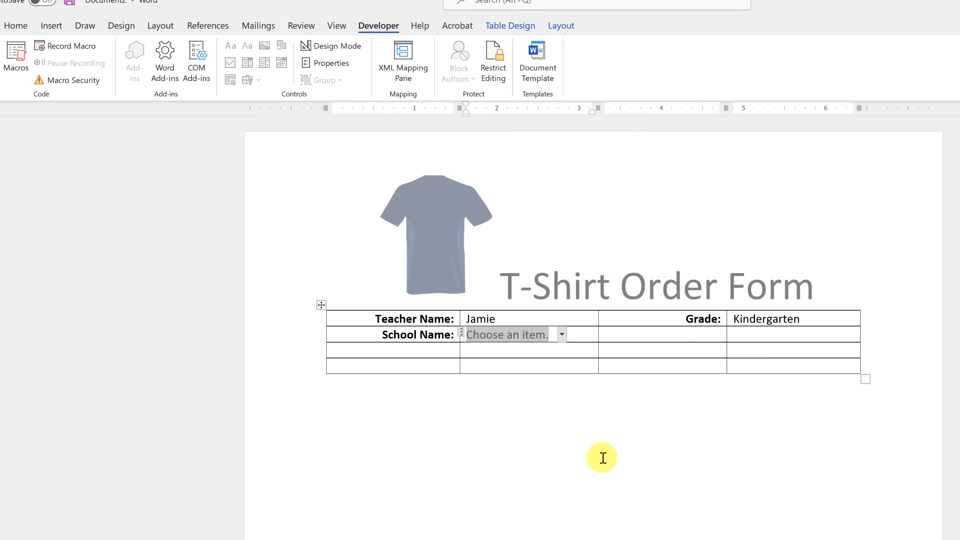
Step: Choose Hawkwood in the School Name drop-down
click(562, 337)
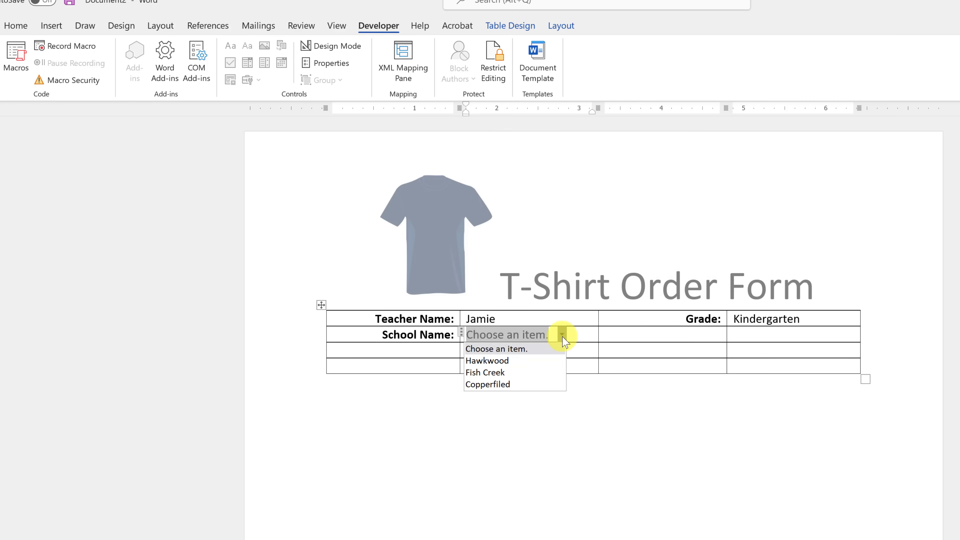
click(521, 360)
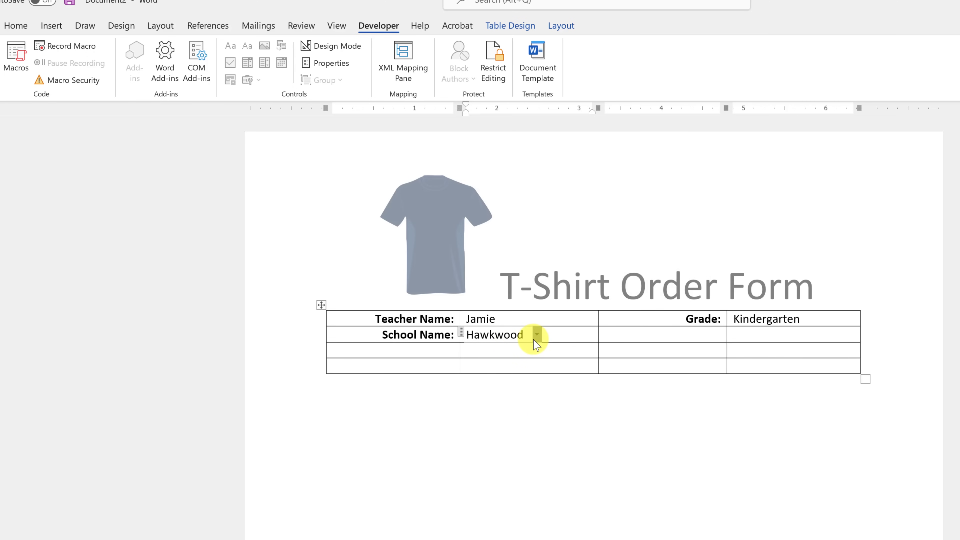
click(756, 320)
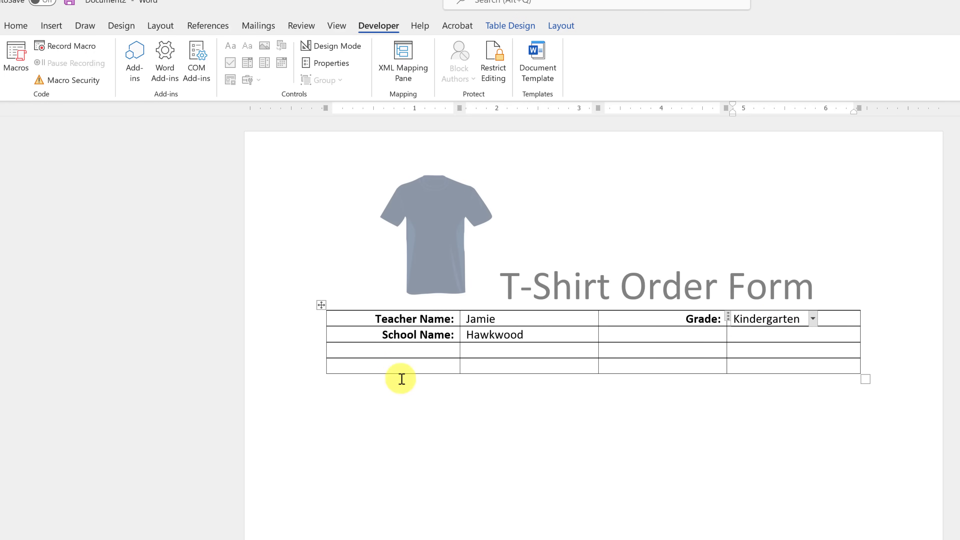
Step: Merge the two empty cells right of the School Name field into one cell
click(503, 335)
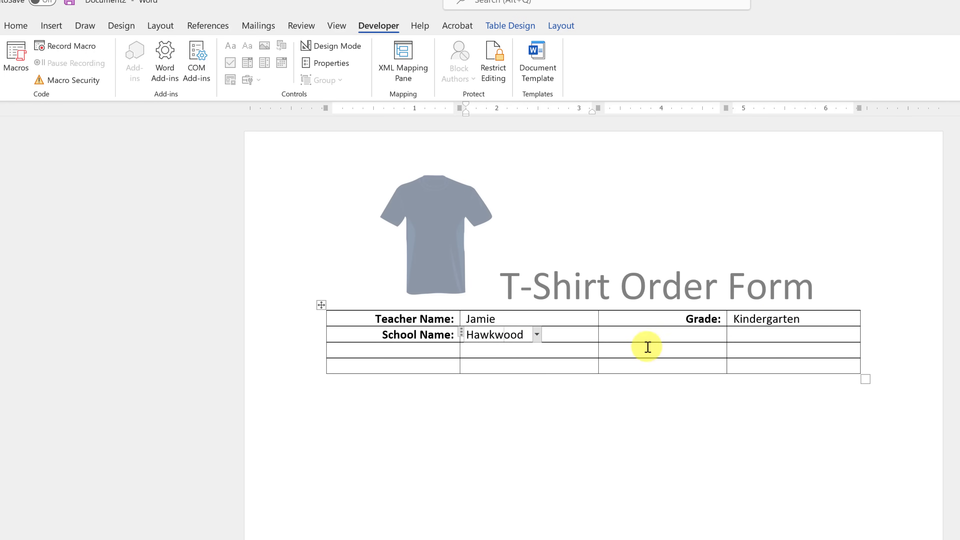
drag(748, 333, 703, 333)
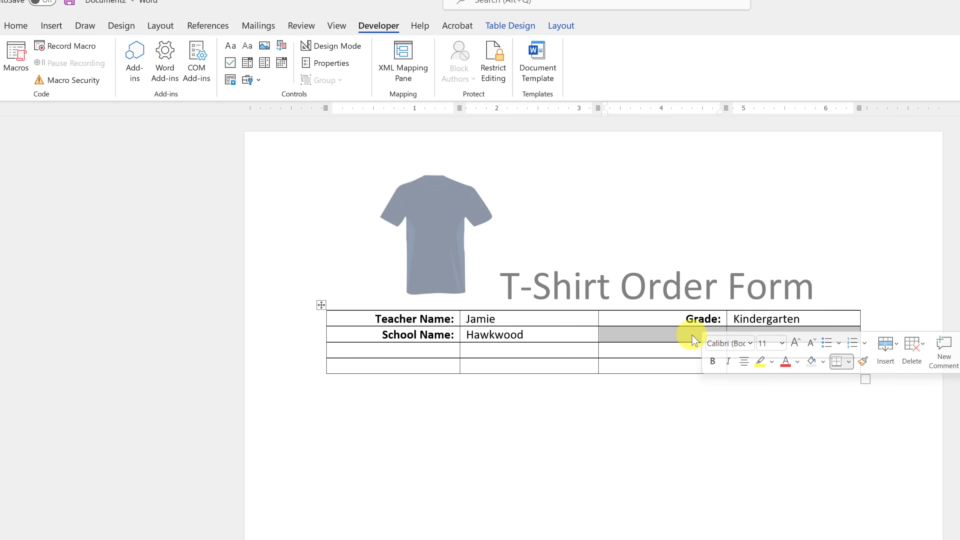
right_click(678, 336)
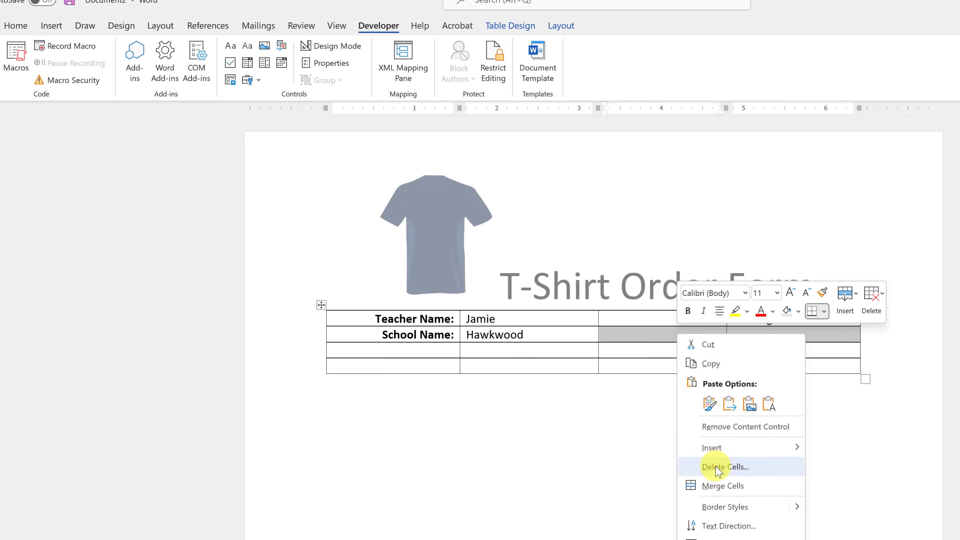
click(720, 486)
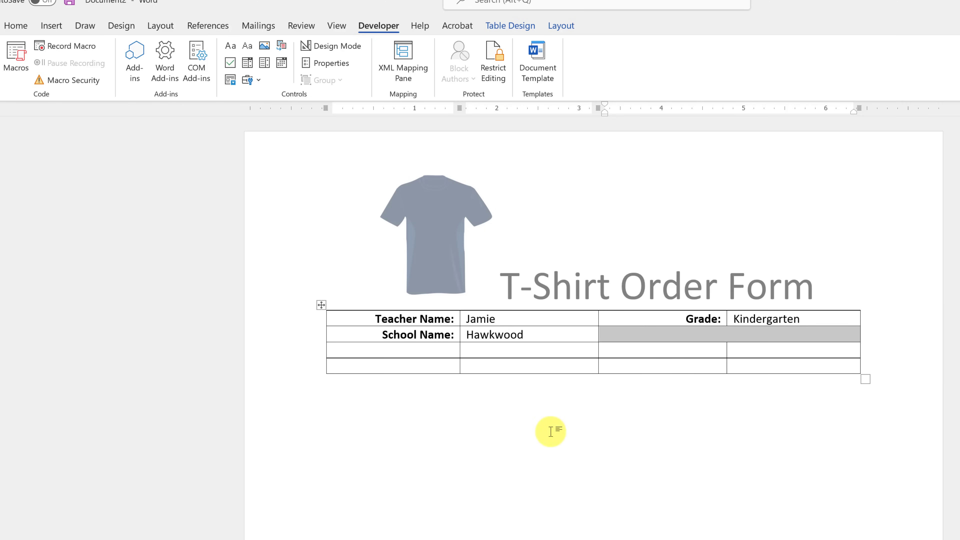
click(419, 350)
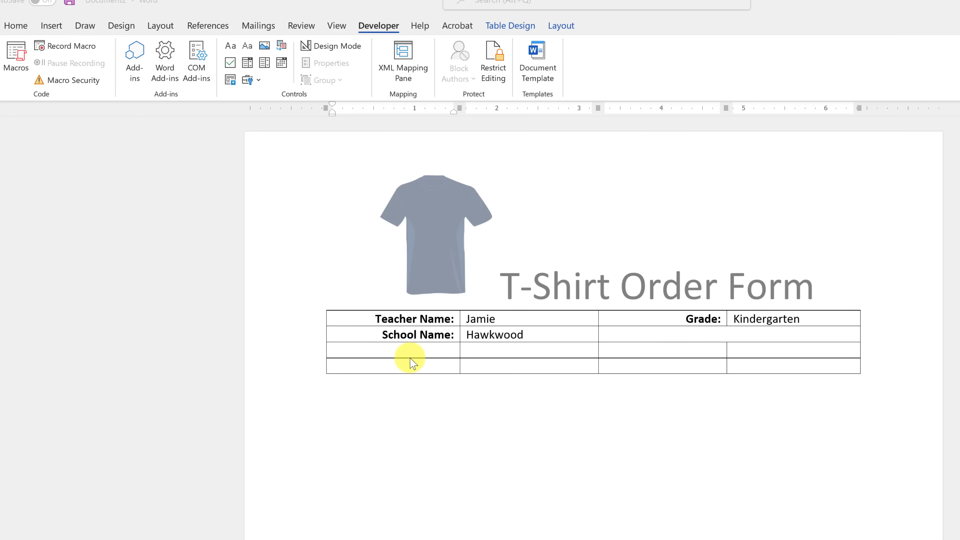
Step: Paste the 'T-Shirt Size, Quantity' label into row 3 and merge its two right-hand cells
click(401, 352)
key(ctrl+v)
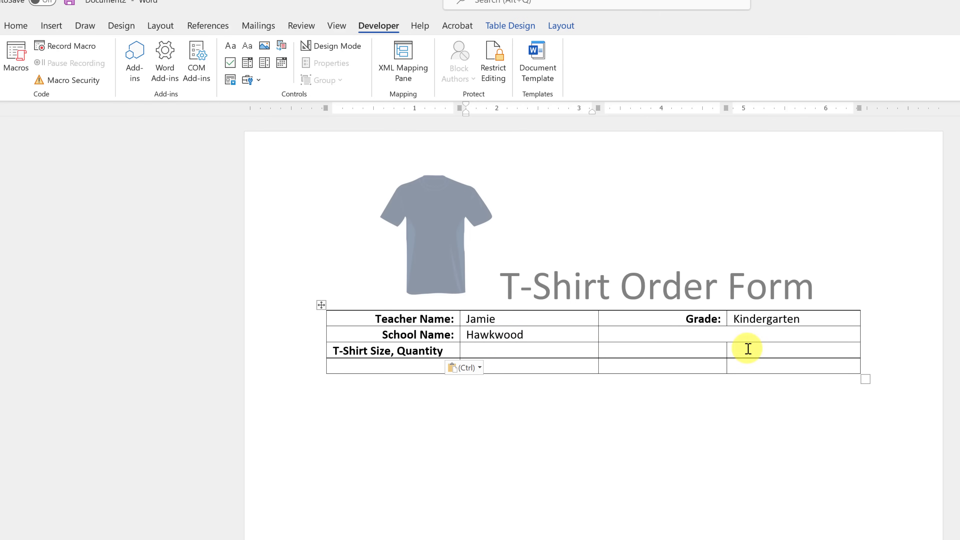
drag(747, 350, 692, 353)
right_click(643, 347)
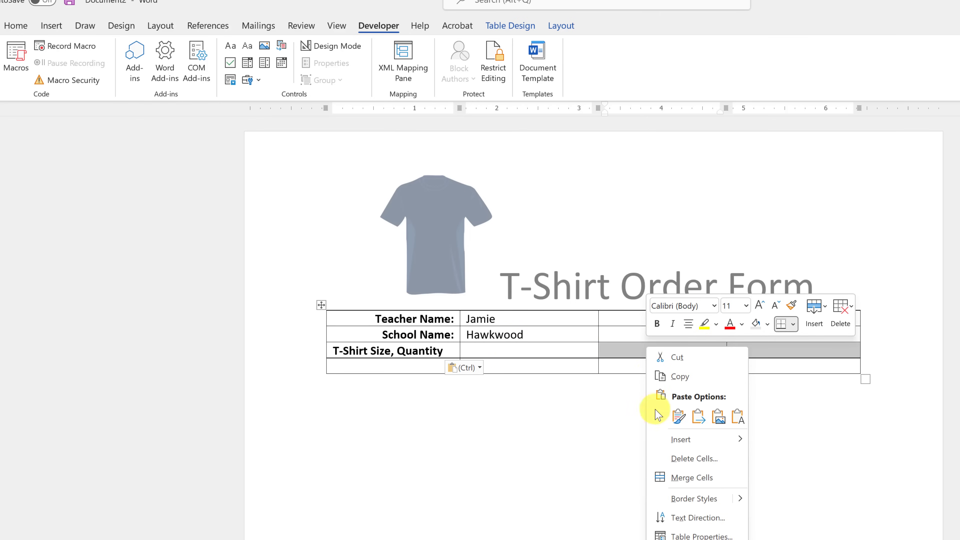
click(692, 478)
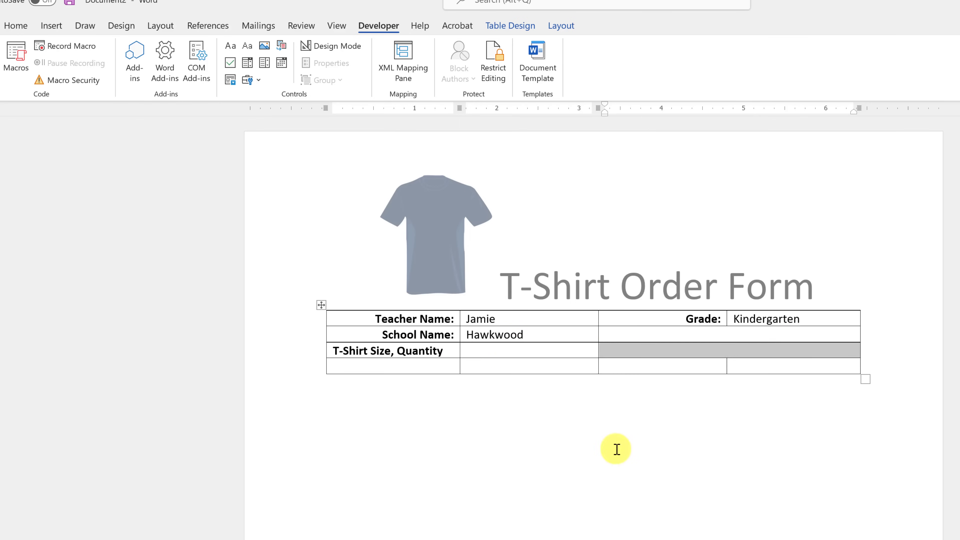
Step: Split row 3's second cell into 1 column and 2 rows
click(549, 351)
right_click(547, 349)
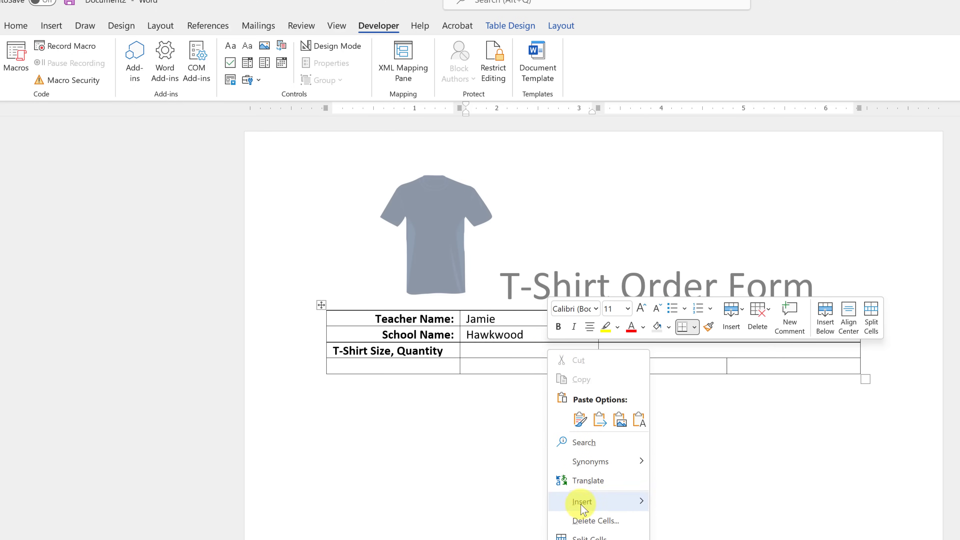
click(596, 535)
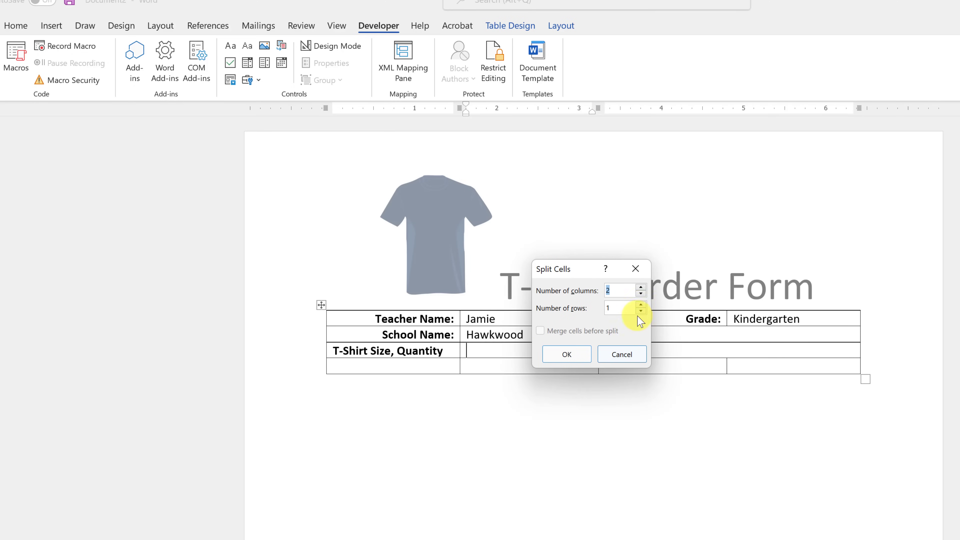
click(640, 306)
click(641, 293)
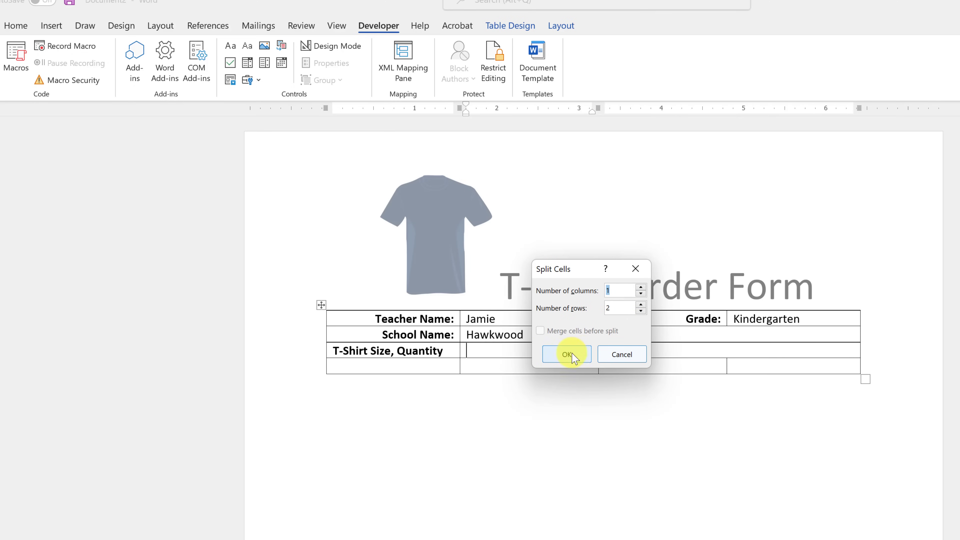
click(567, 354)
click(524, 369)
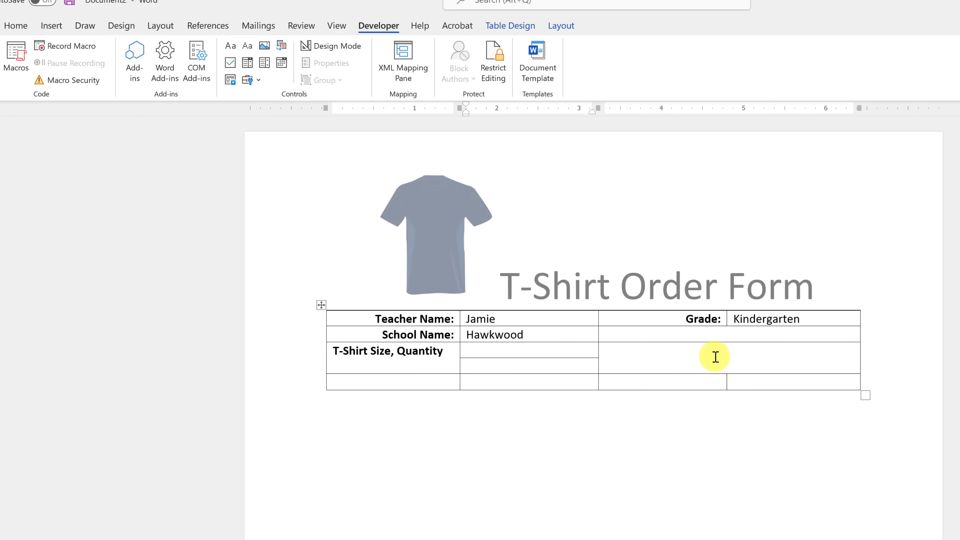
Step: Split the merged right-hand cell into two rows
click(675, 349)
right_click(670, 364)
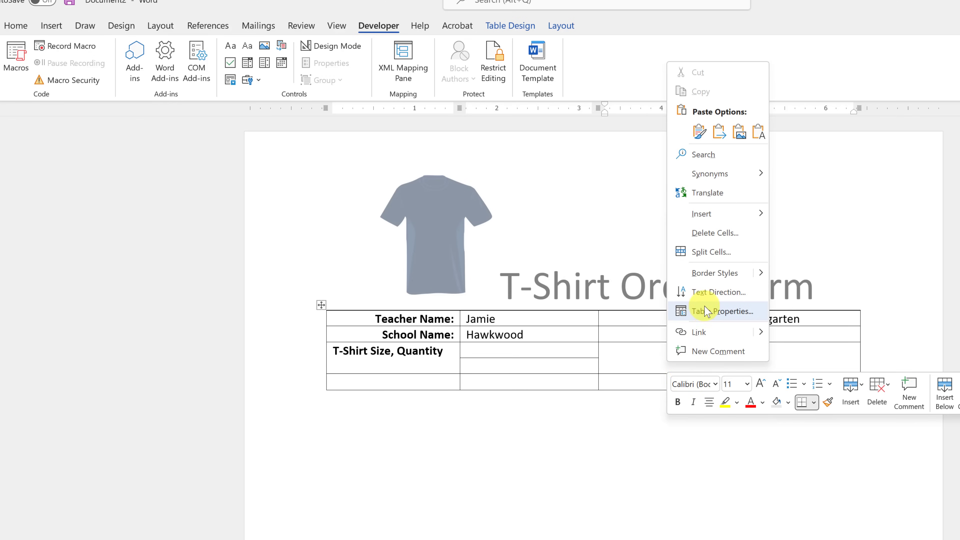
click(712, 251)
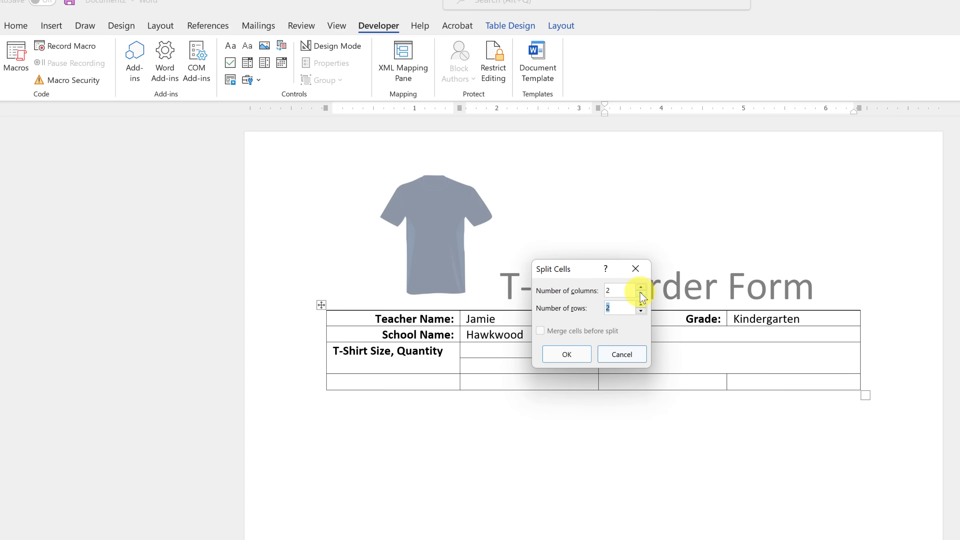
click(577, 357)
click(533, 355)
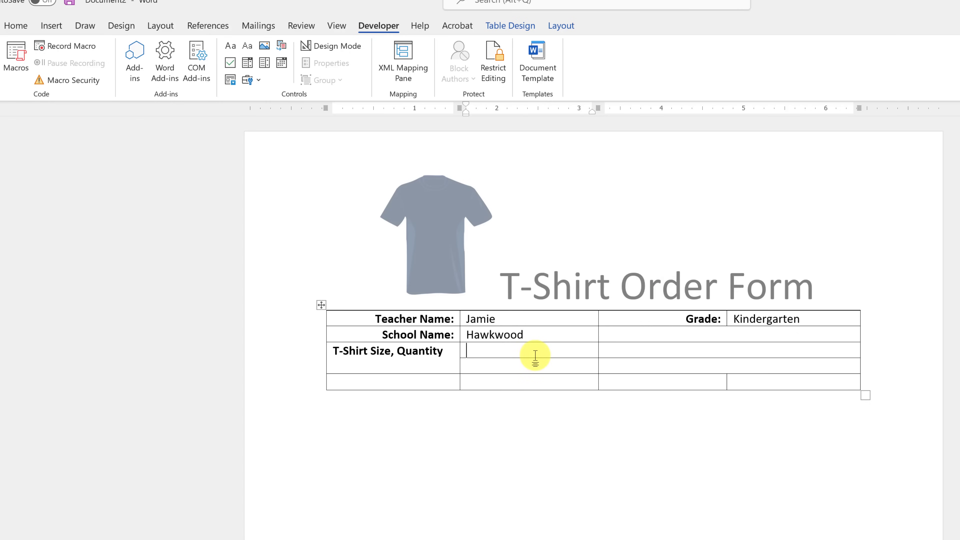
Step: Type the Size heading and shade the Size and Quantity cells grey
text(Size)
click(635, 351)
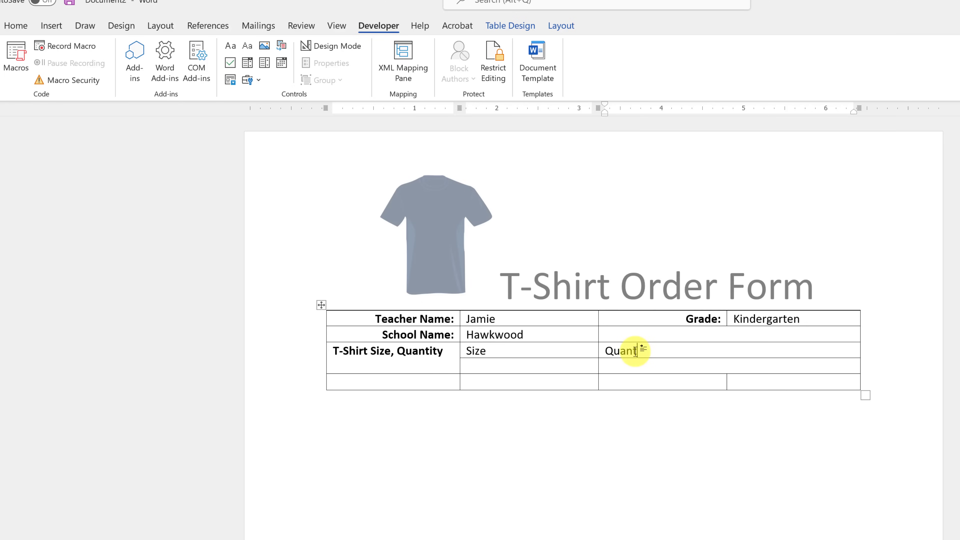
click(571, 361)
drag(690, 352, 529, 350)
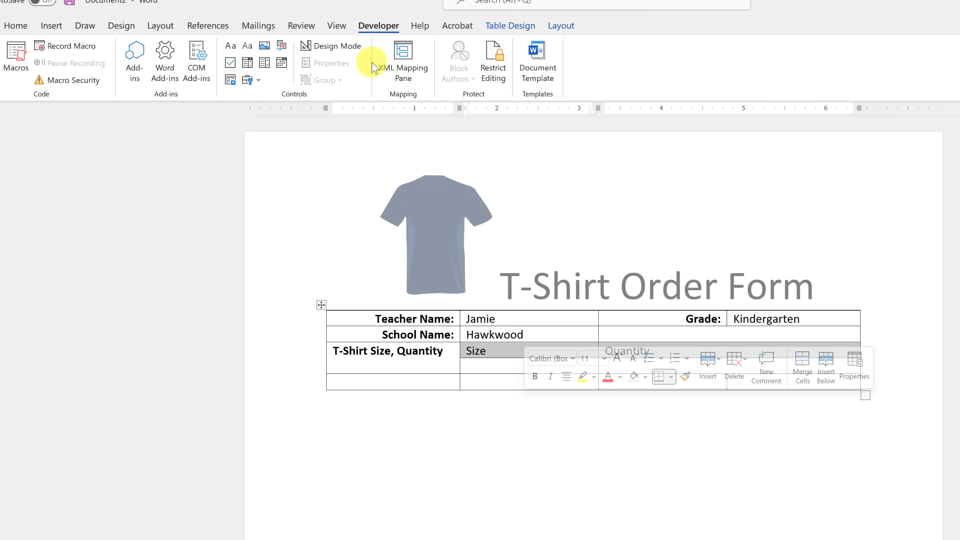
click(18, 27)
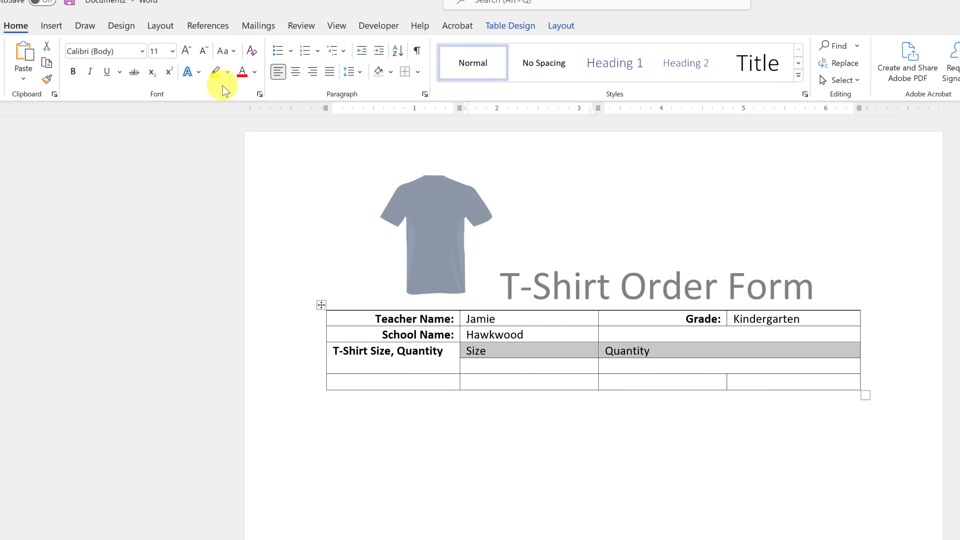
click(391, 72)
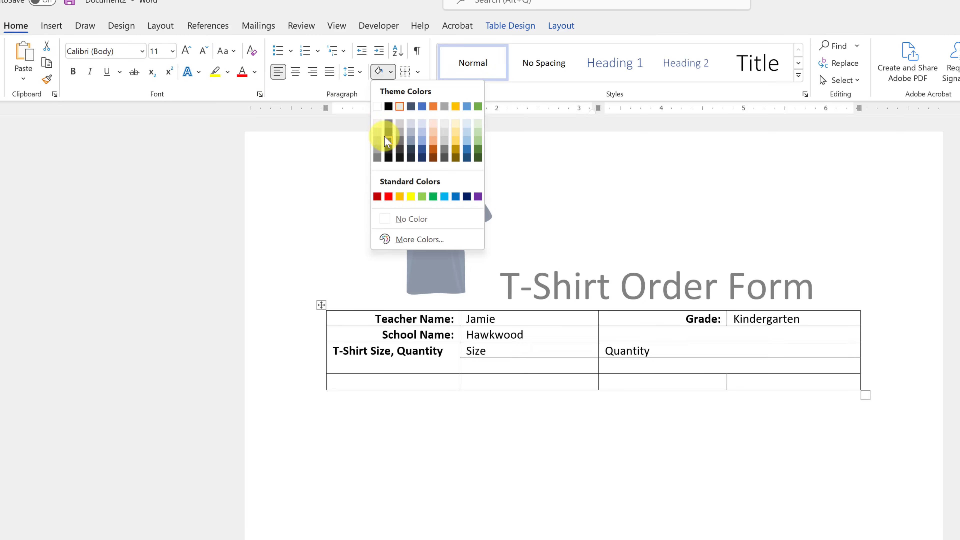
click(377, 133)
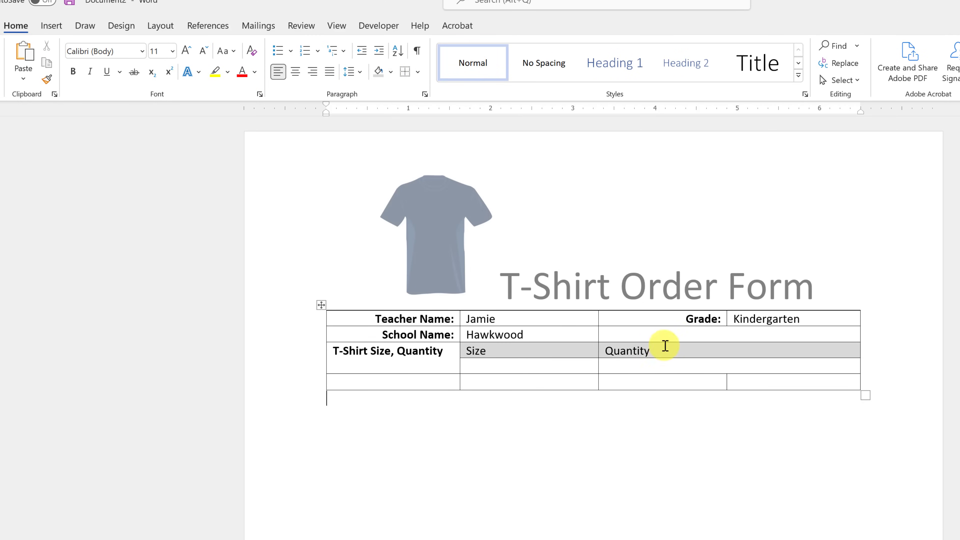
Step: Make the Size and Quantity headings bold
drag(665, 345, 504, 357)
right_click(504, 357)
click(515, 373)
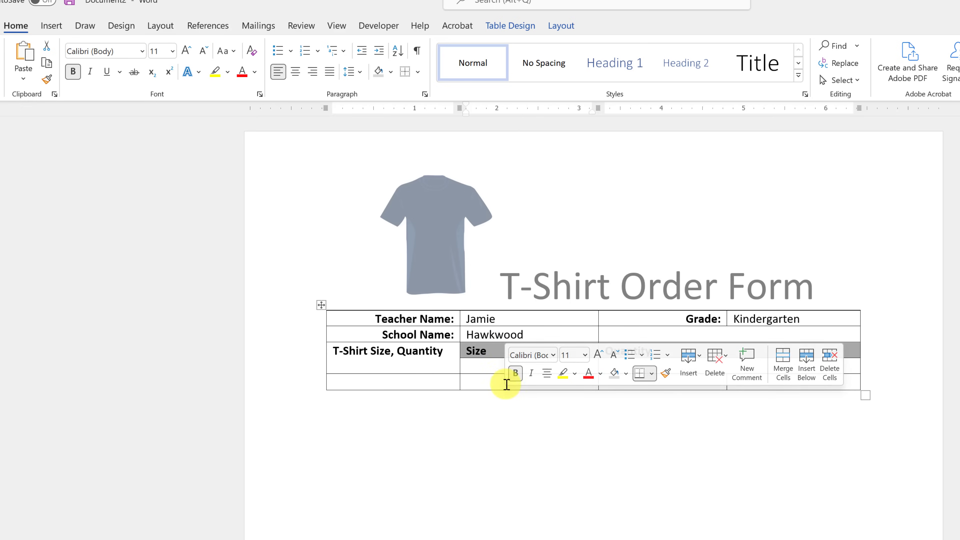
click(488, 364)
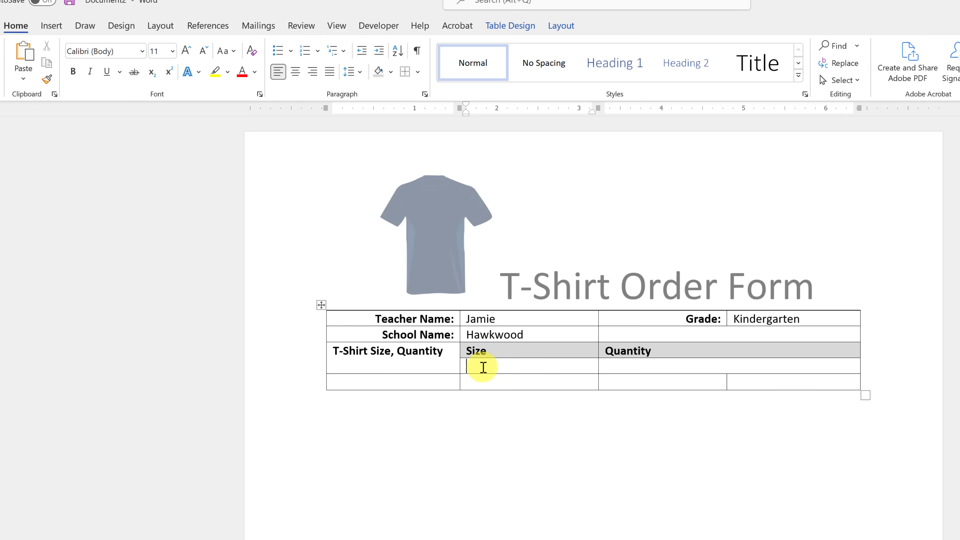
Step: List sizes 3-6, 12-24, S, M and L on separate lines in the Size cell
text(6)
key(Return)
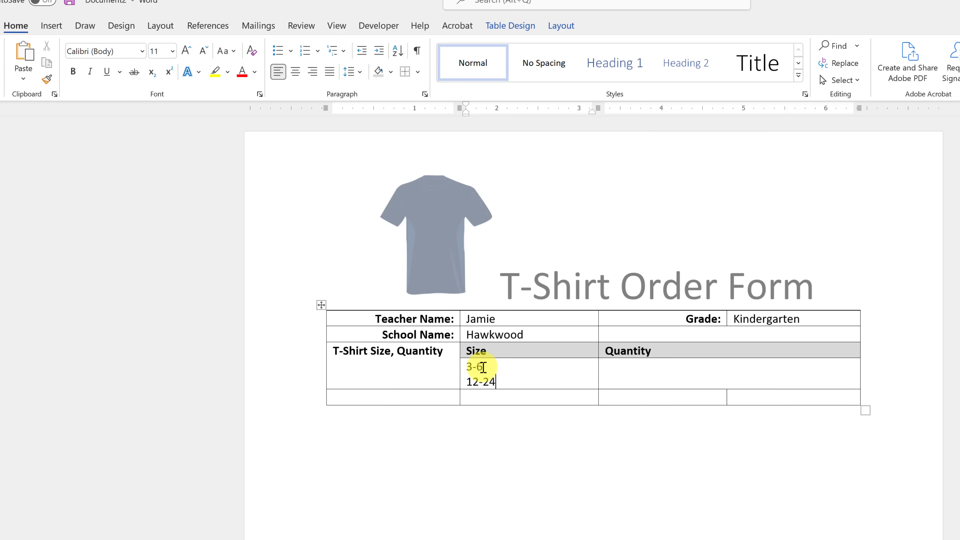
key(Return)
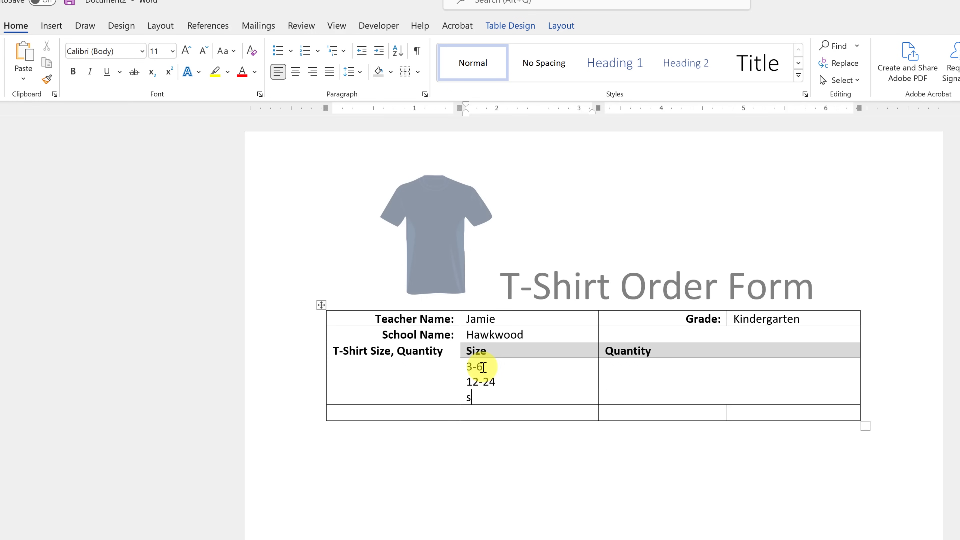
text(S )
text(M)
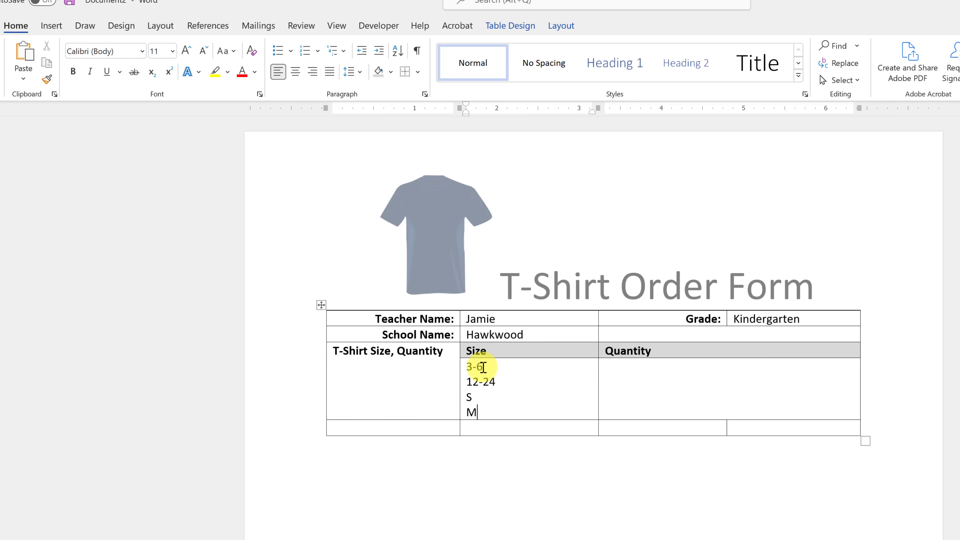
key(Return)
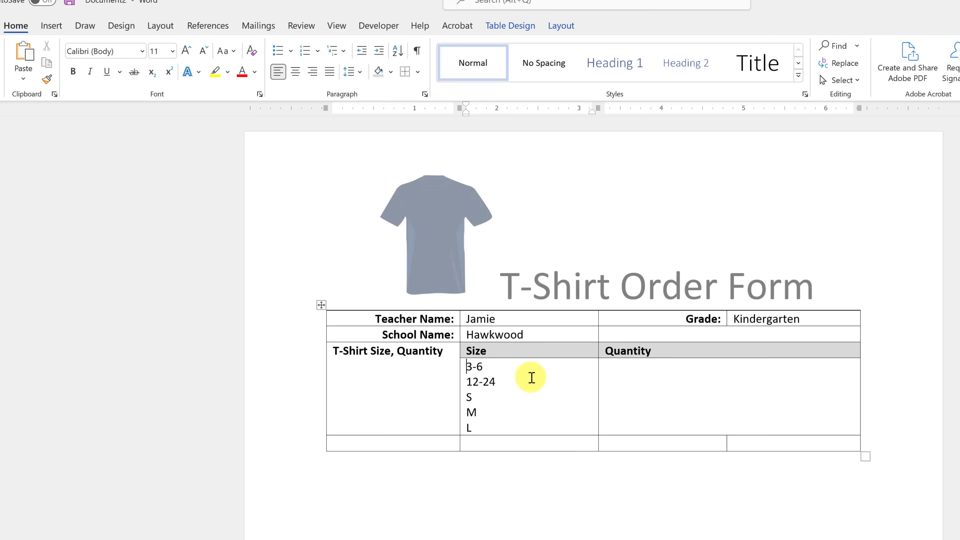
Step: Insert Check Box Content Controls before the 3-6 and 12-24 sizes
click(379, 27)
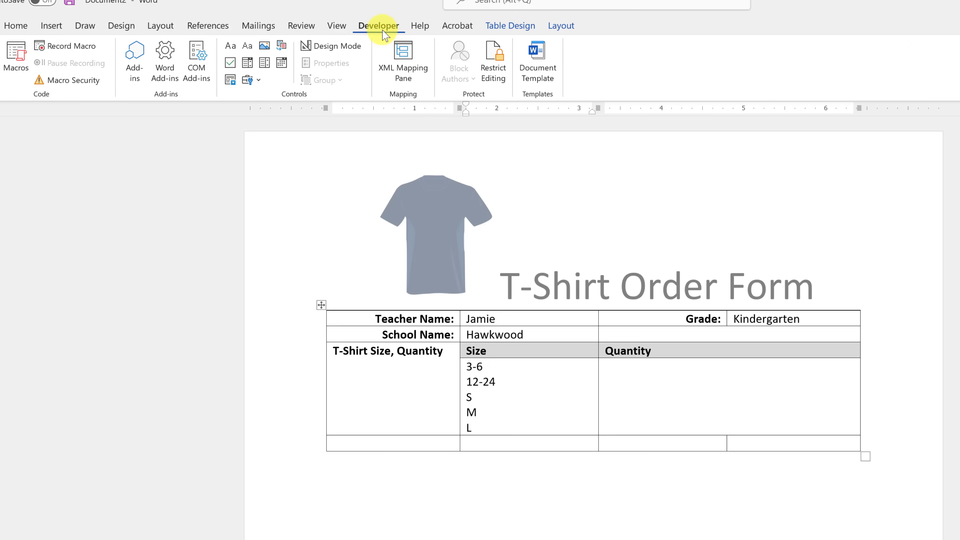
click(230, 65)
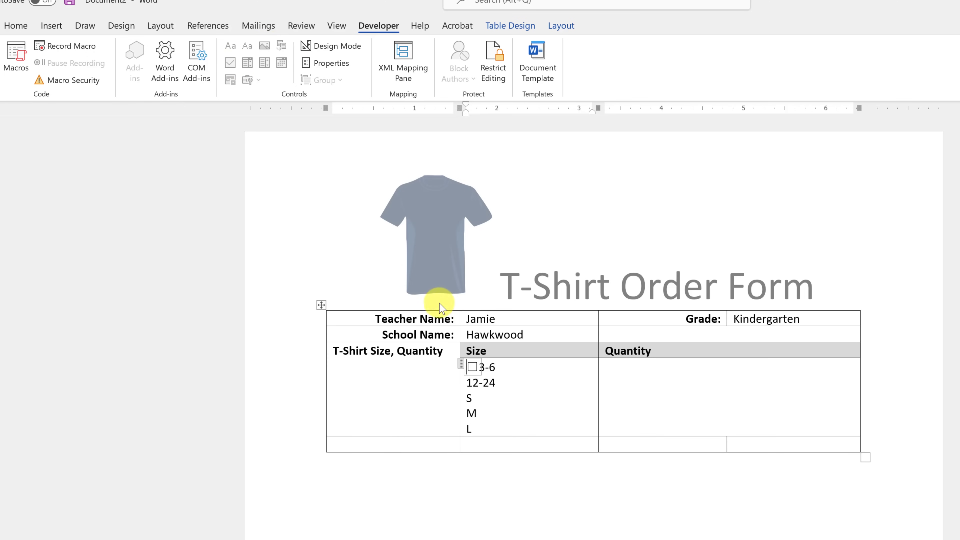
click(469, 383)
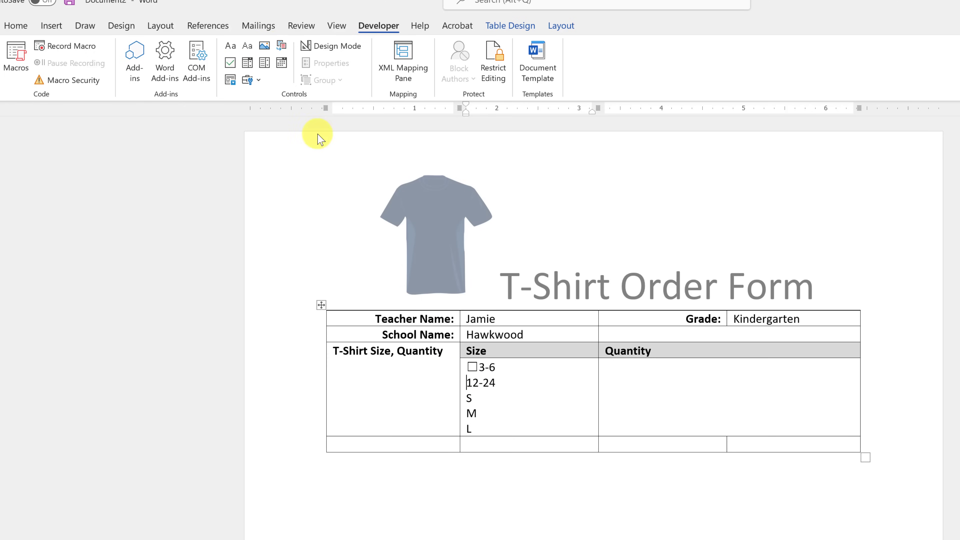
click(229, 61)
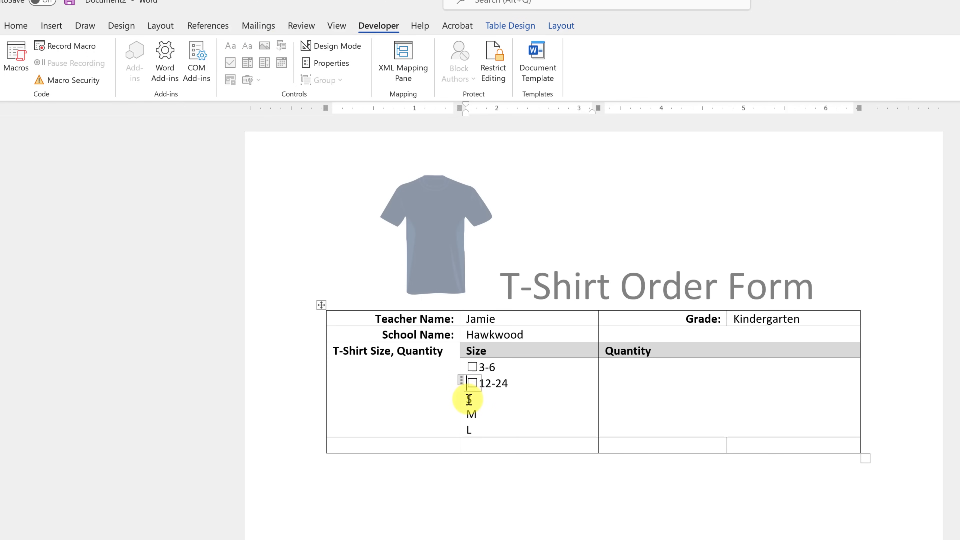
Step: Copy the 12-24 checkbox and paste it before S, M and L
click(461, 383)
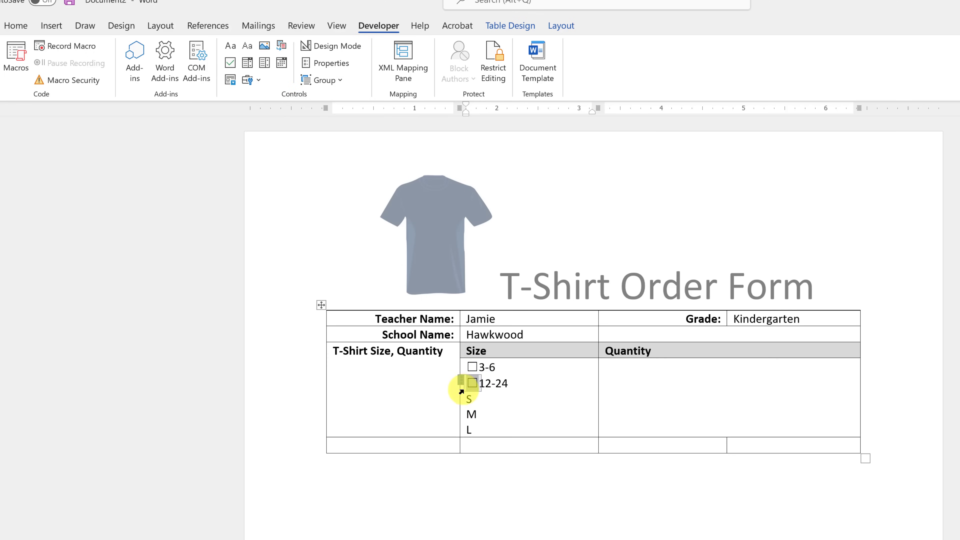
click(467, 398)
key(ctrl+v)
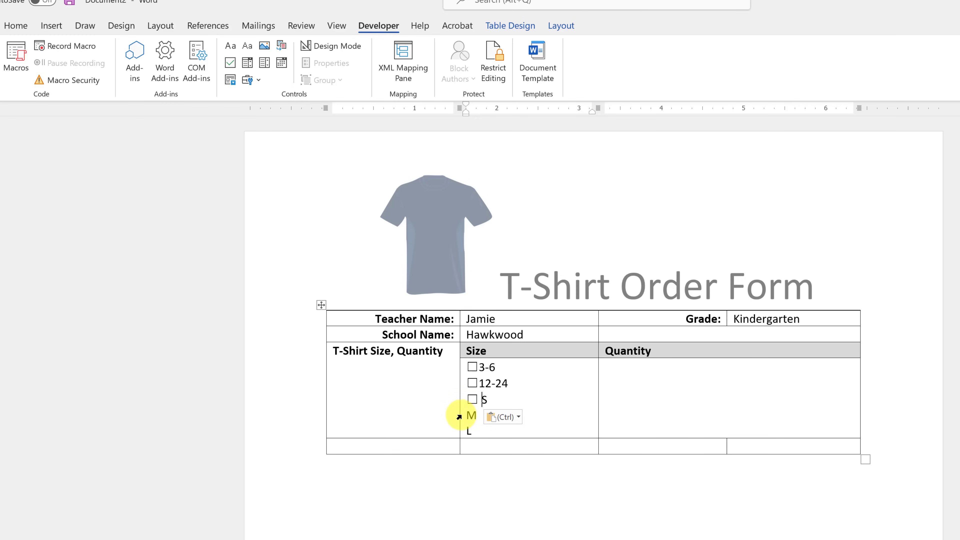
click(459, 416)
key(ctrl+v)
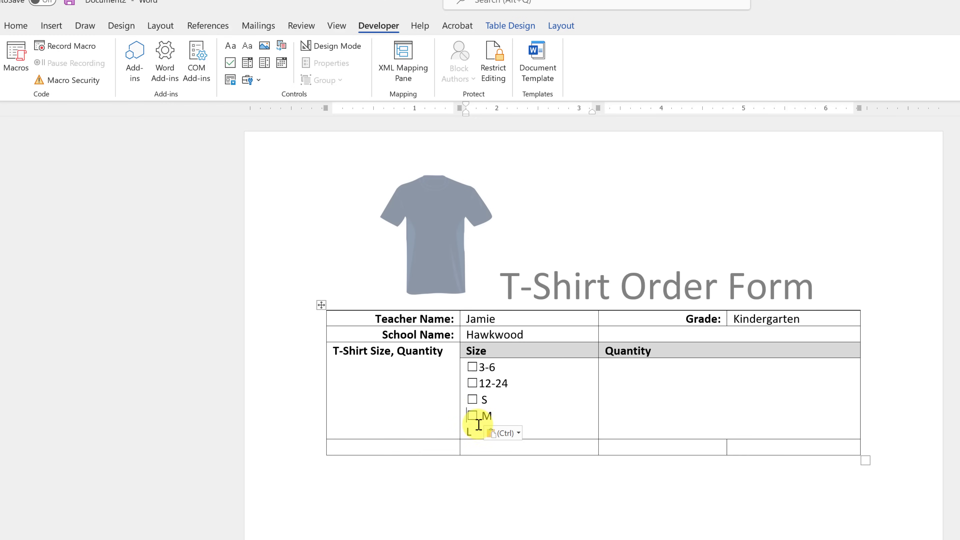
click(465, 430)
key(ctrl+v)
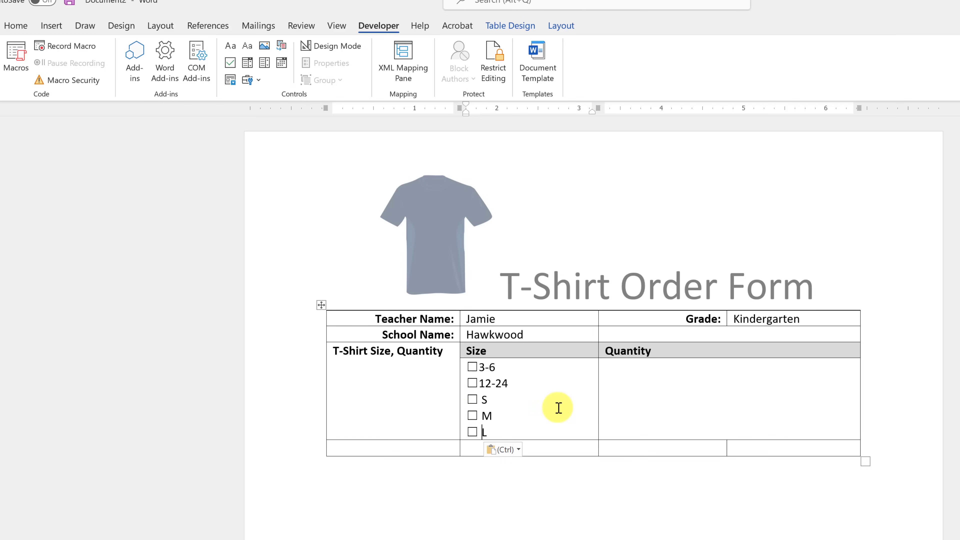
click(644, 379)
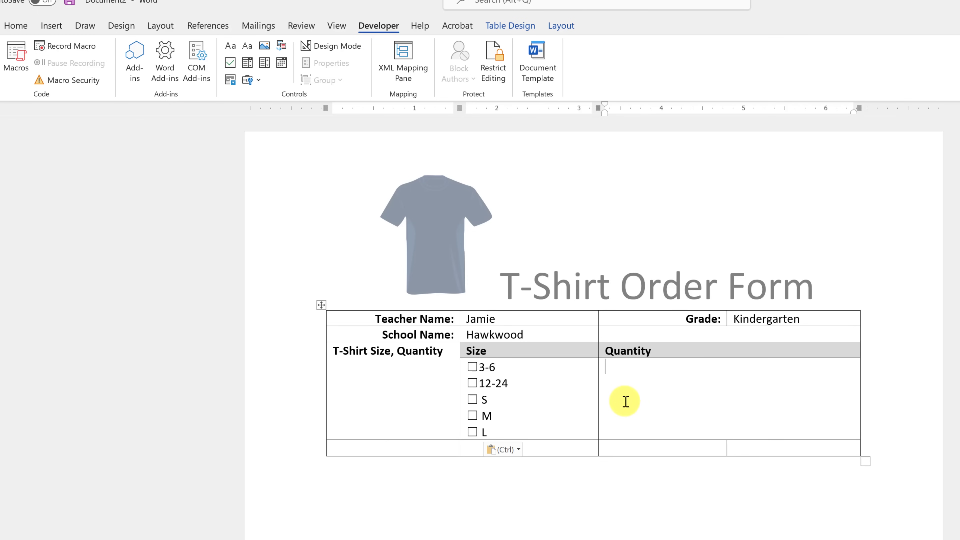
Step: Insert a plain text field in the Quantity cell and paste a copy on a second line
click(248, 46)
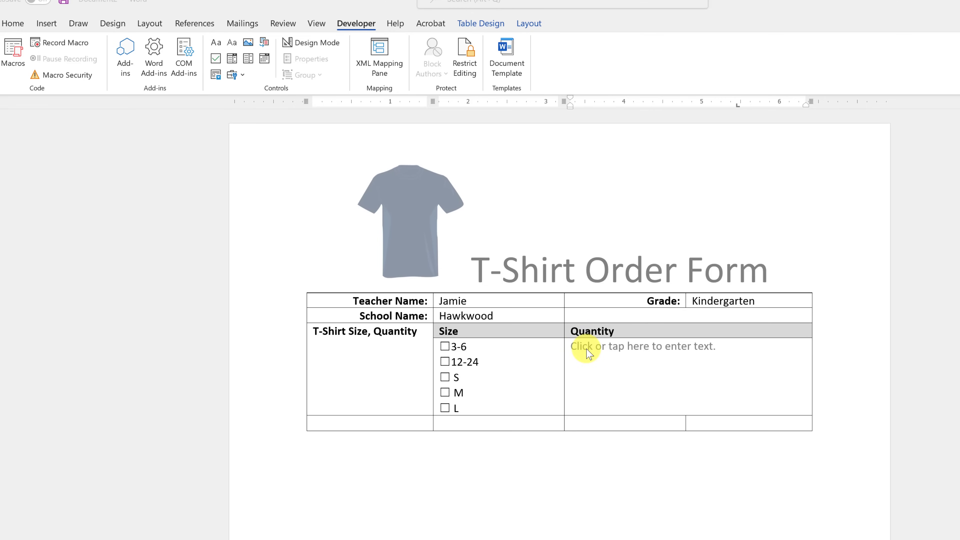
click(564, 344)
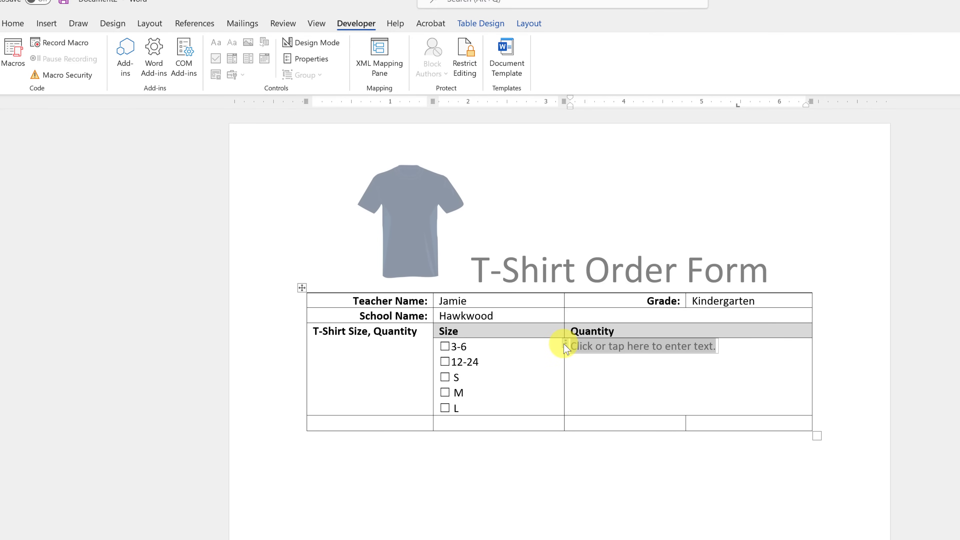
click(747, 345)
key(Return)
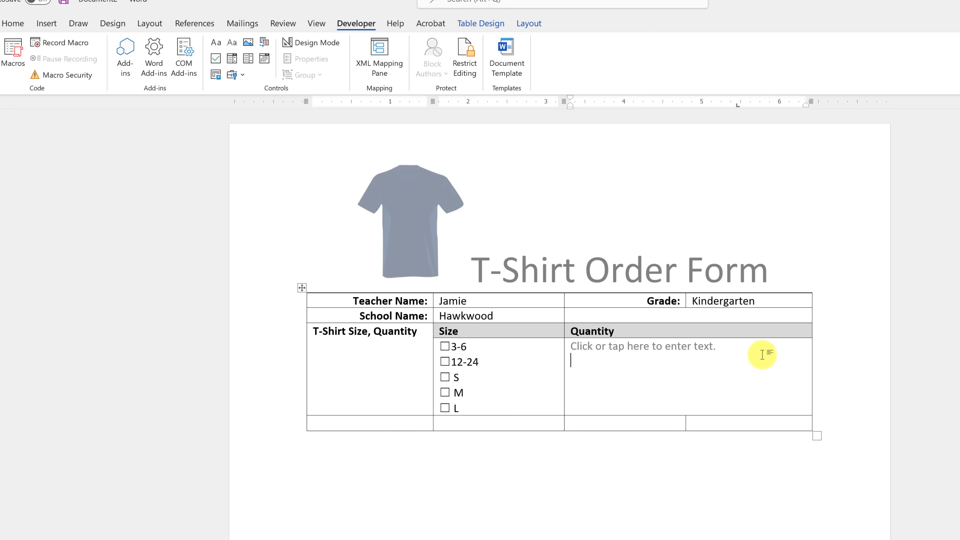
key(ctrl+v)
Step: Paste three more copies of the text field on new lines, one per remaining size
click(759, 359)
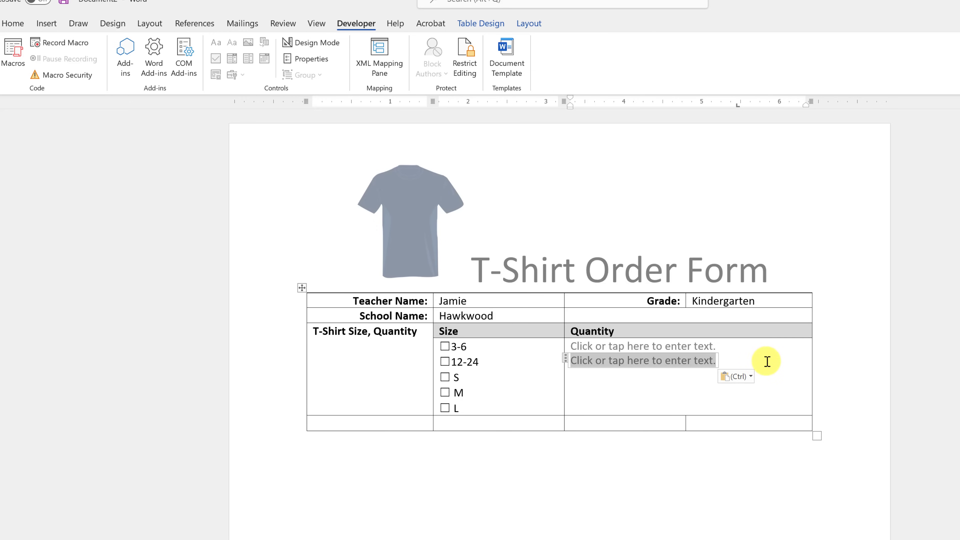
click(753, 365)
key(Return)
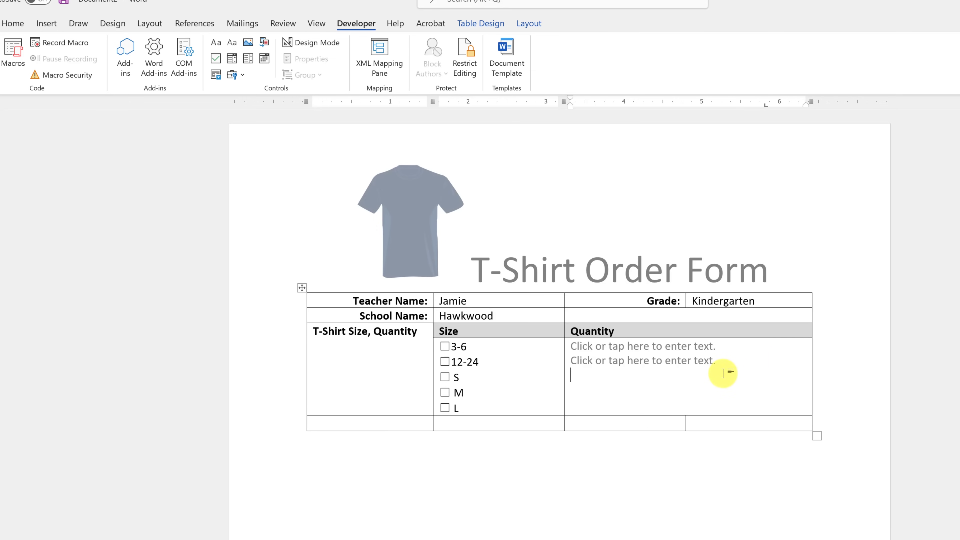
text(Click or tap here to enter text.)
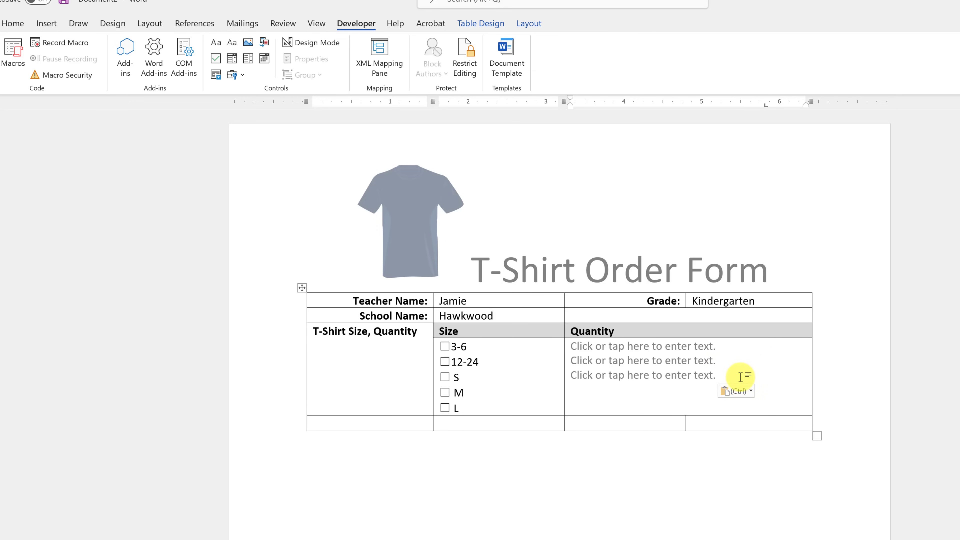
key(Return)
key(ctrl+v)
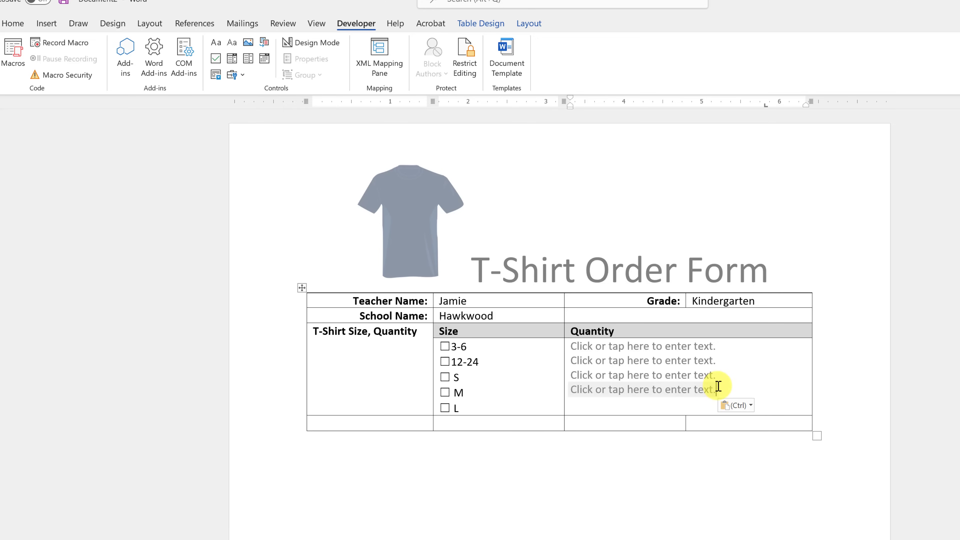
key(Return)
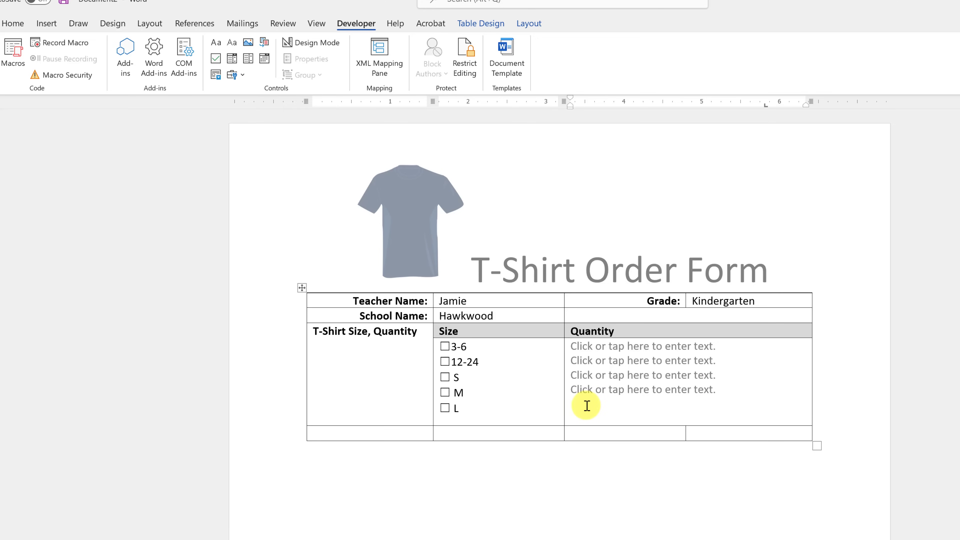
text(V)
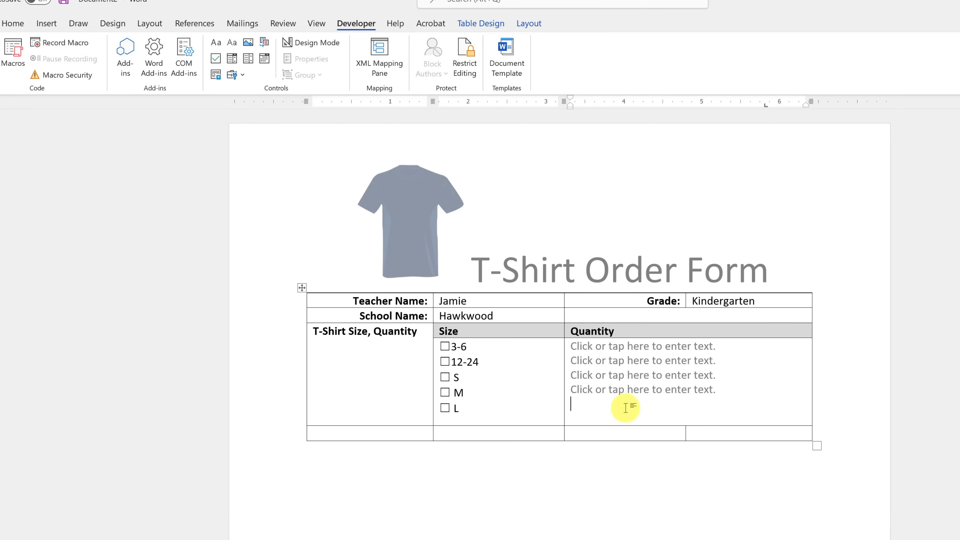
text(Click or tap here to enter text.)
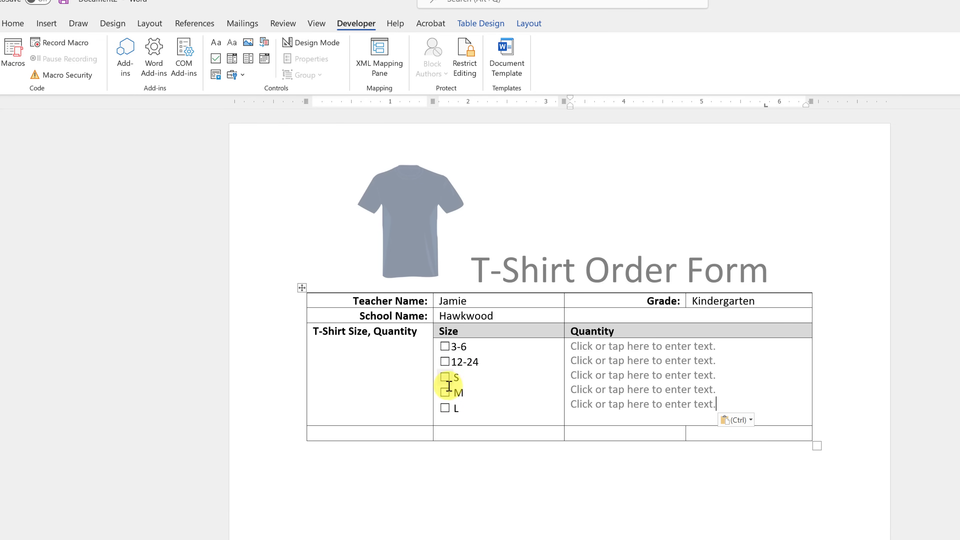
Step: Tick the 3-6 and 12-24 checkboxes, then review and cancel the checkbox properties unchanged
click(445, 347)
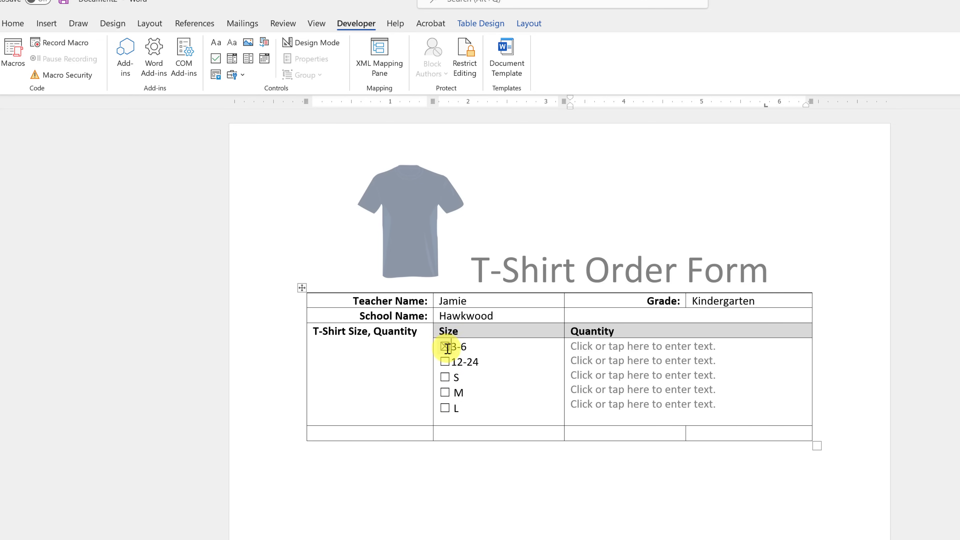
click(444, 362)
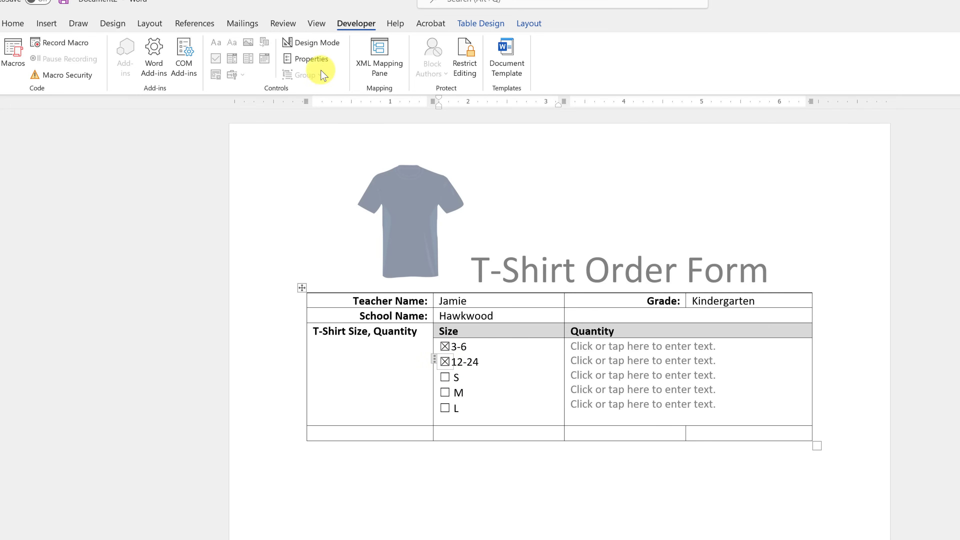
click(312, 59)
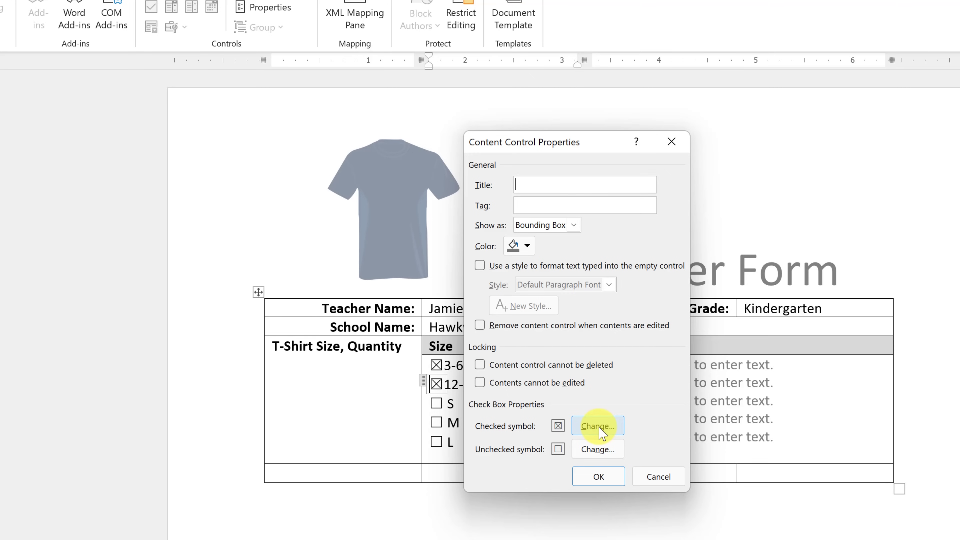
click(665, 477)
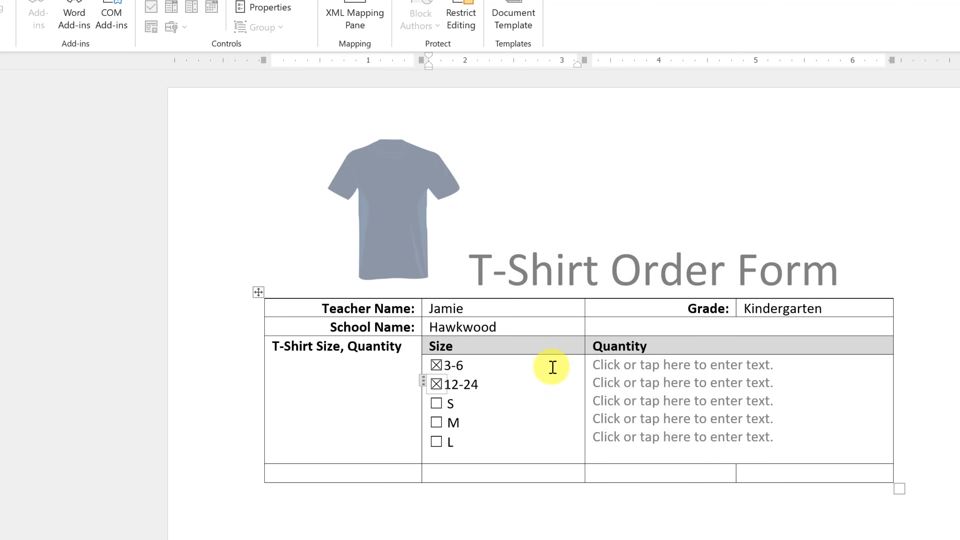
Step: Replace the first Quantity field's placeholder with 45
click(609, 364)
key(Delete)
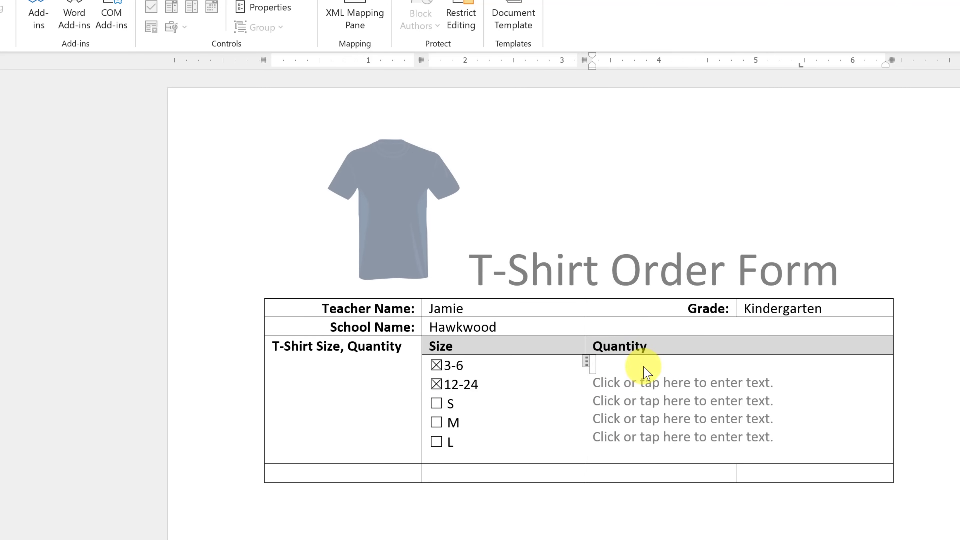
text(45)
click(639, 519)
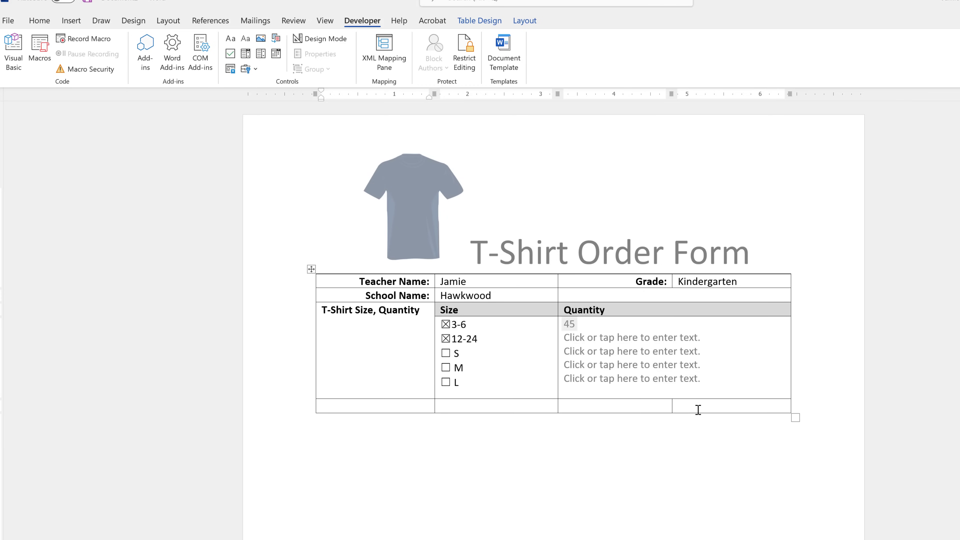
Step: Add two empty table rows and merge columns 2–4 of the first into one cell
key(Tab)
key(Tab)
key(Tab)
key(Tab)
key(Tab)
key(Tab)
key(Tab)
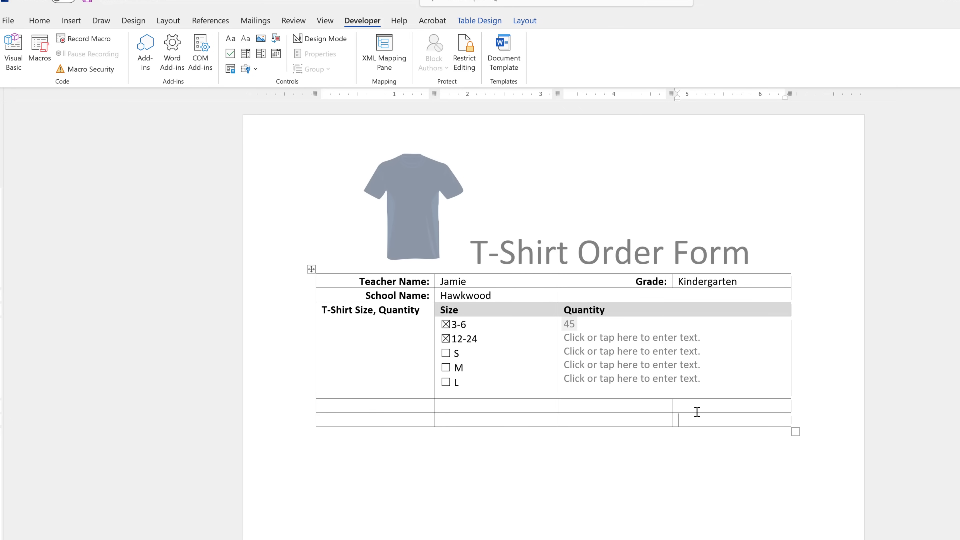
key(Tab)
key(Tab)
key(Tab)
key(Tab)
key(Tab)
key(Tab)
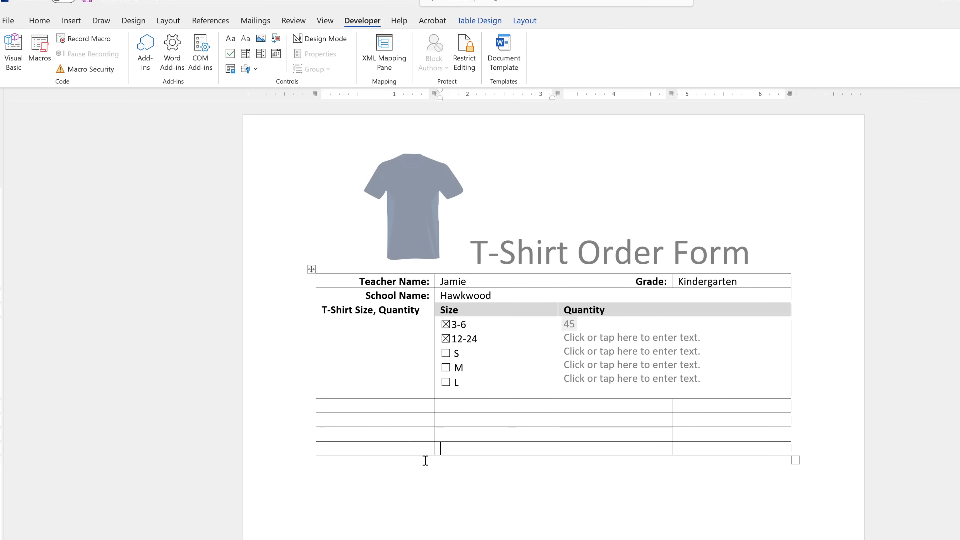
click(388, 408)
drag(729, 406, 534, 407)
right_click(536, 411)
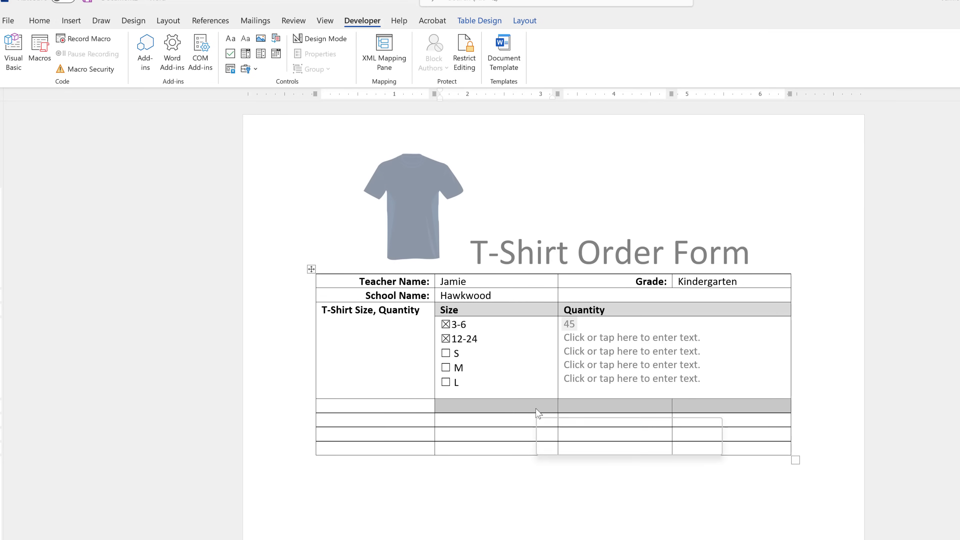
click(585, 328)
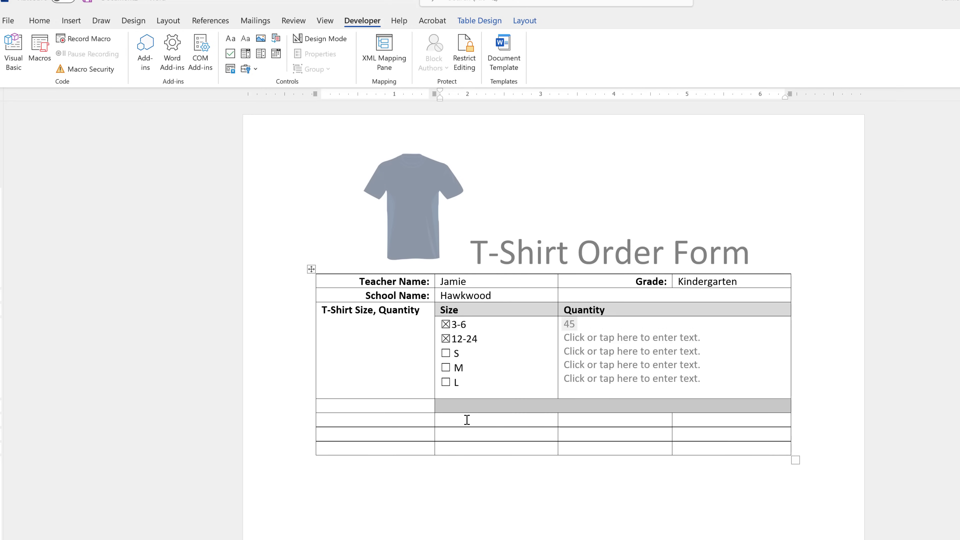
click(407, 407)
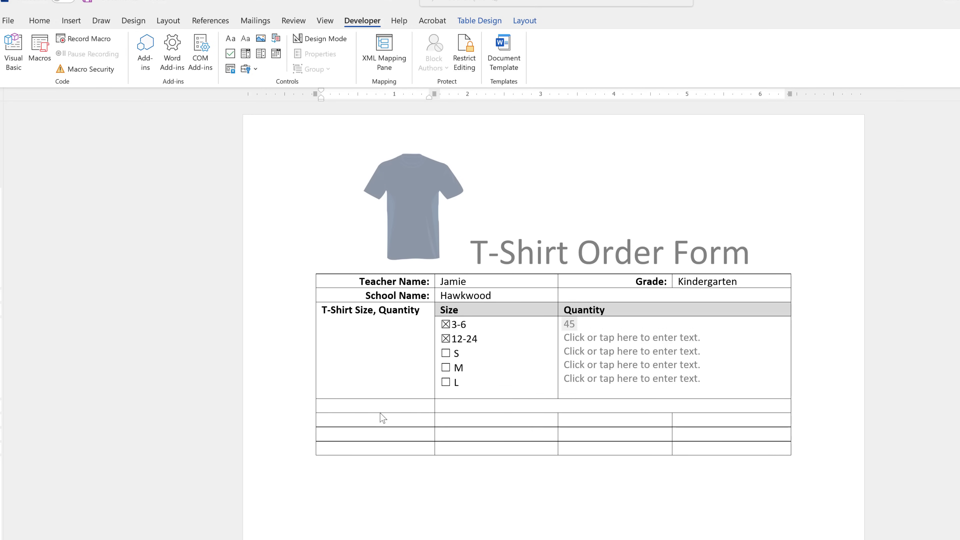
Step: Paste the Payment Method label into the row and right-align it
key(ctrl+v)
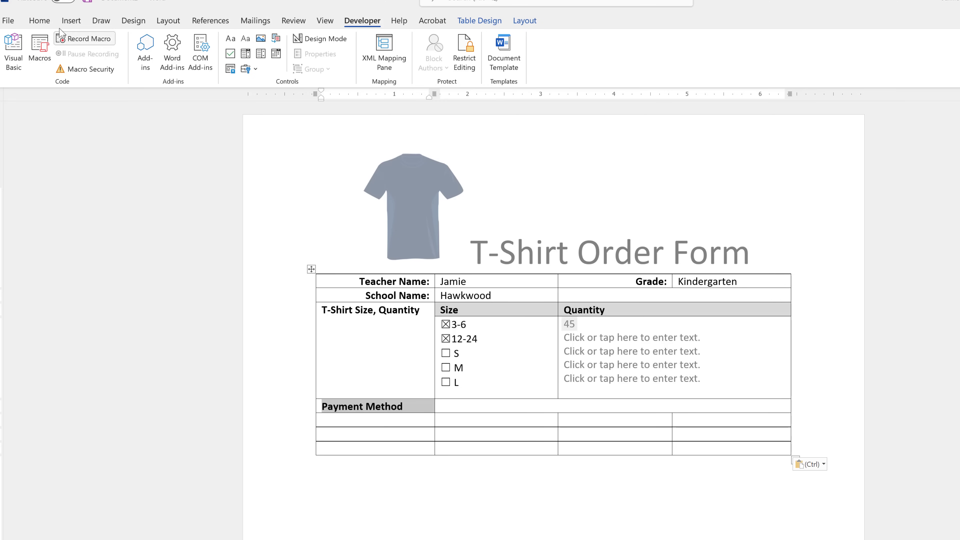
click(39, 20)
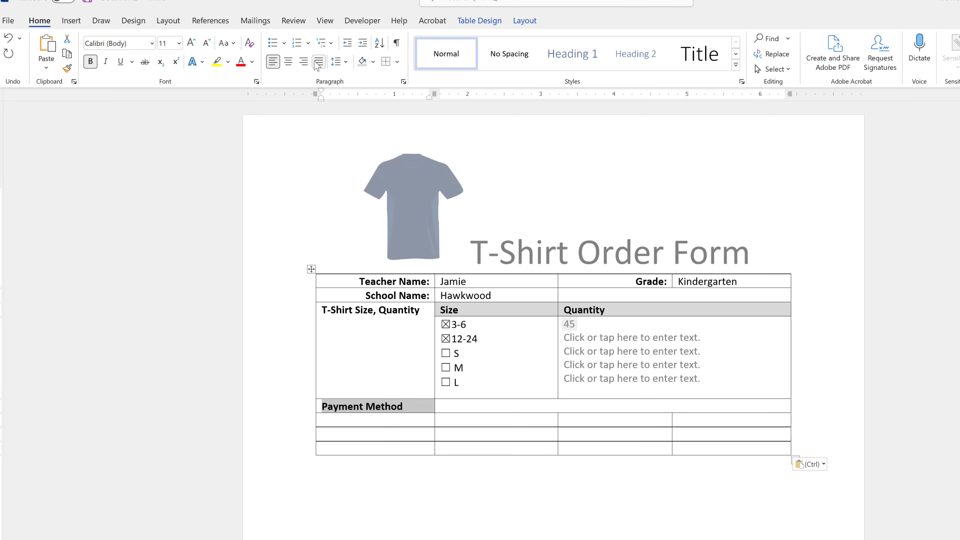
click(303, 61)
Step: Insert a drop-down list beside Payment Method offering Cash, Card and PayPal
click(497, 408)
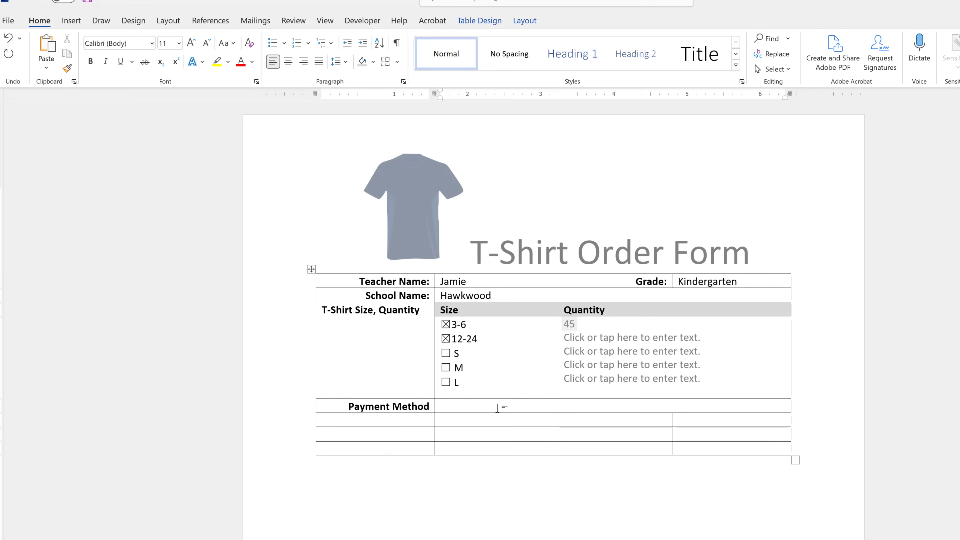
click(362, 20)
click(260, 54)
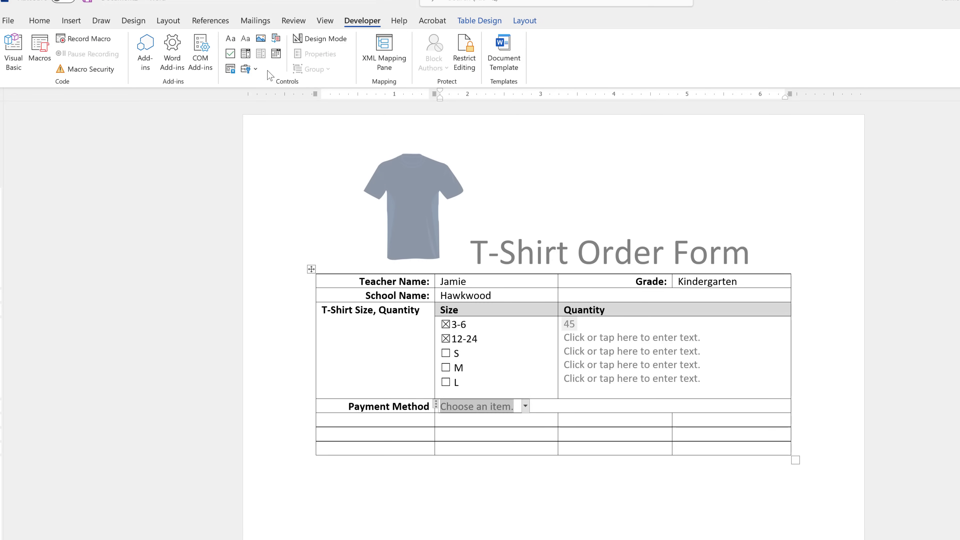
click(320, 54)
click(614, 344)
text(Cash)
key(Return)
click(614, 343)
key(Escape)
click(572, 435)
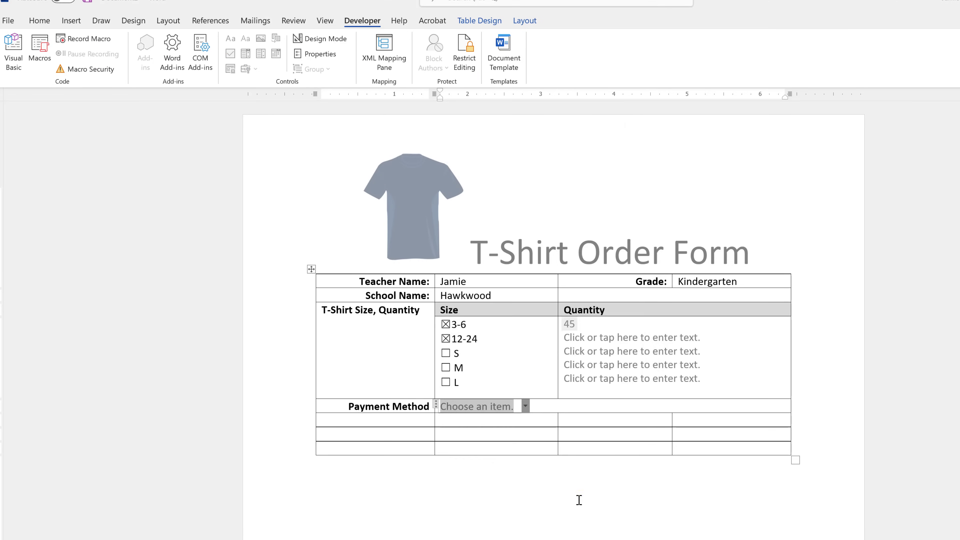
click(524, 407)
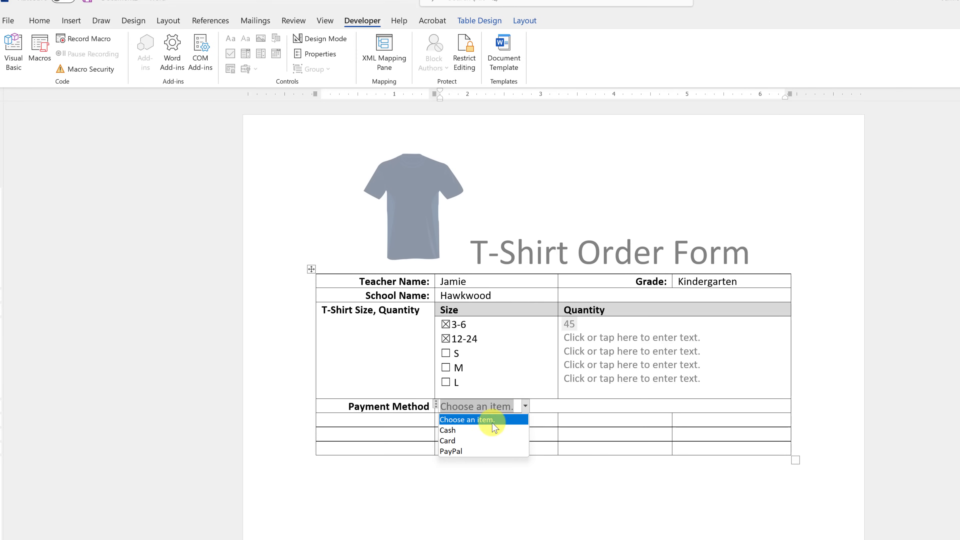
click(550, 514)
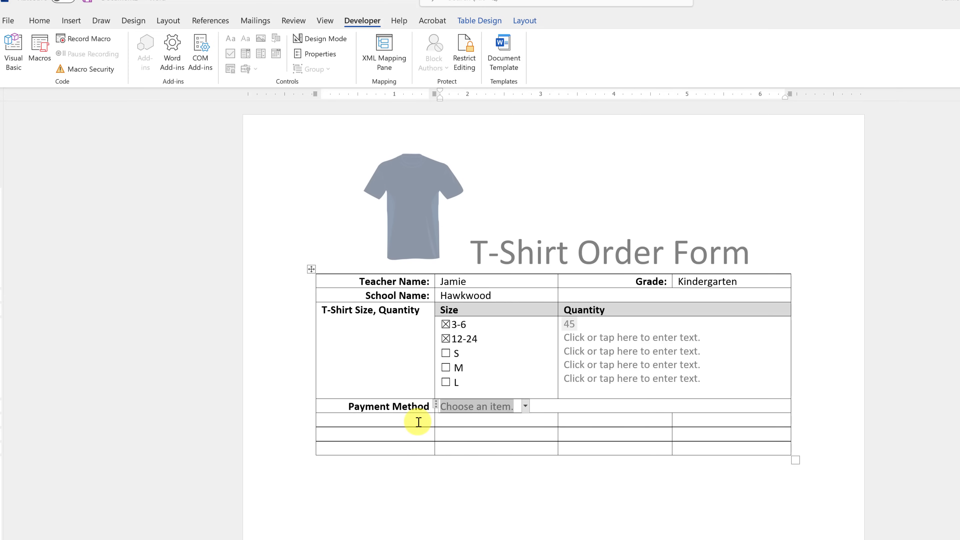
click(419, 422)
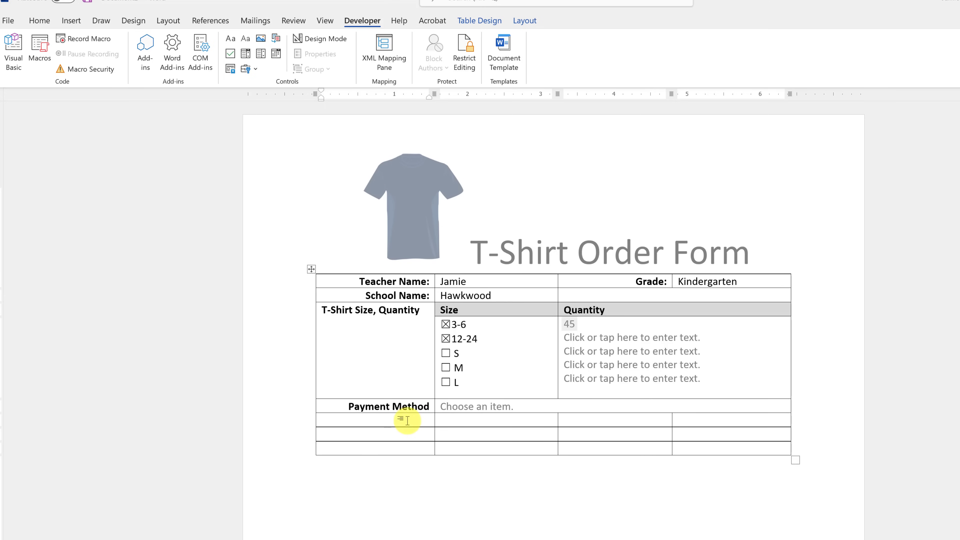
Step: Merge the three empty cells of the row below Payment Method into one
drag(705, 421, 521, 422)
right_click(518, 420)
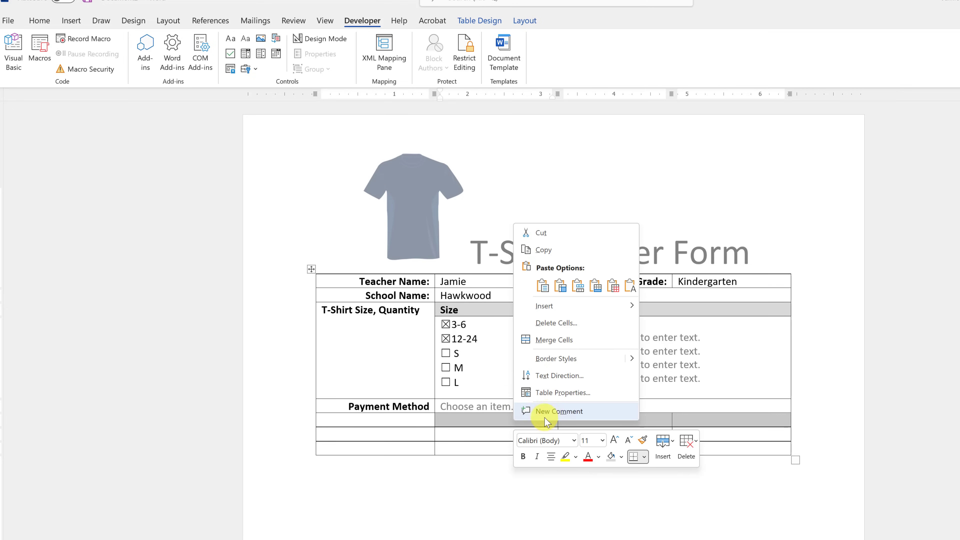
click(552, 338)
click(424, 420)
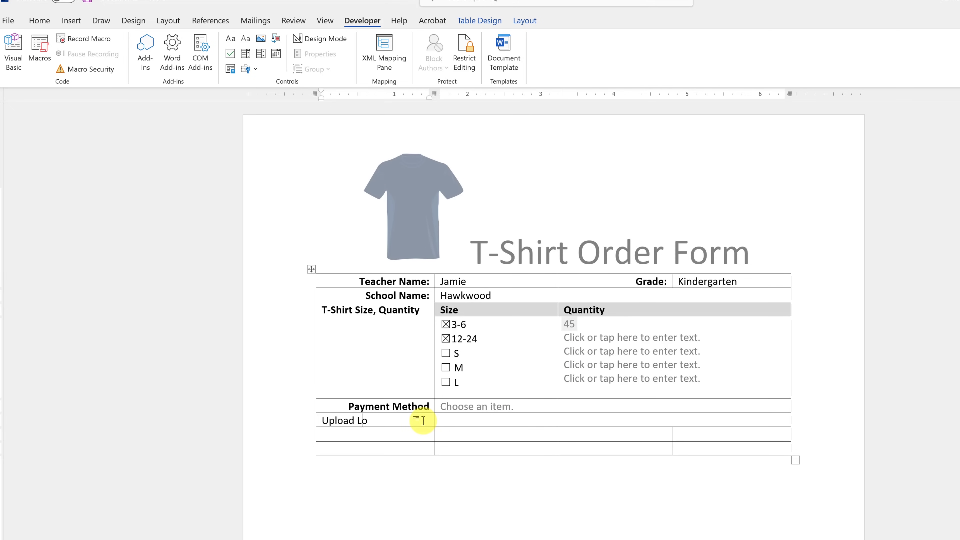
Step: Make the Upload Logo label bold and right-aligned
drag(407, 426, 281, 420)
click(39, 21)
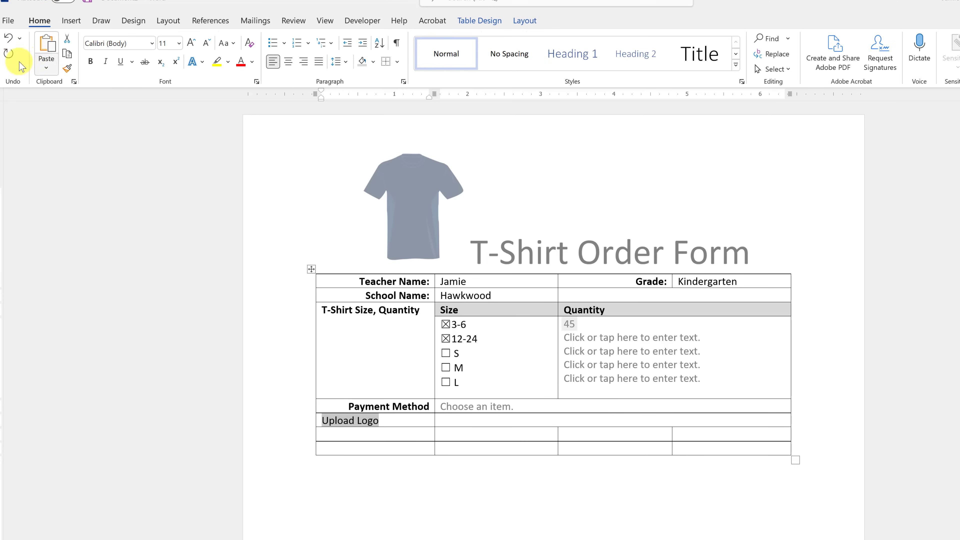
click(91, 61)
click(318, 61)
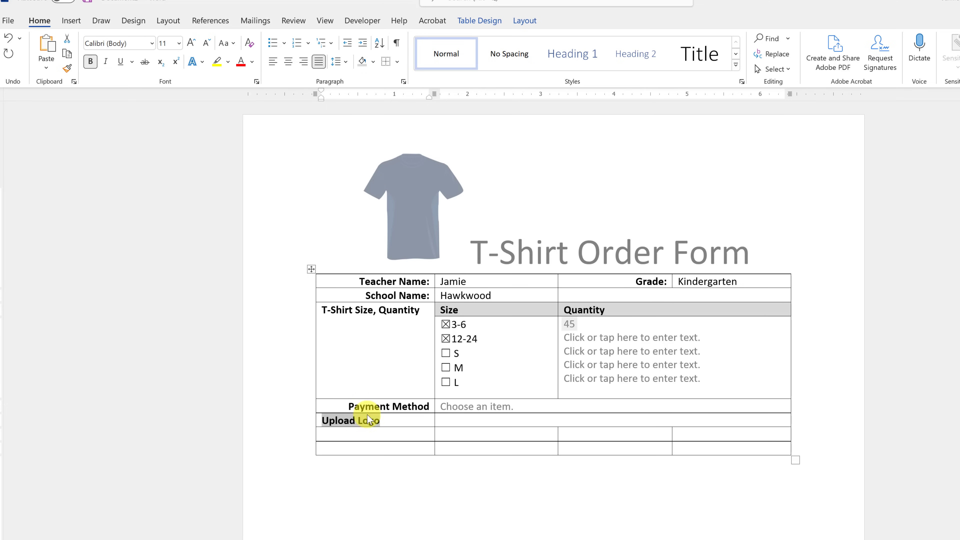
click(397, 422)
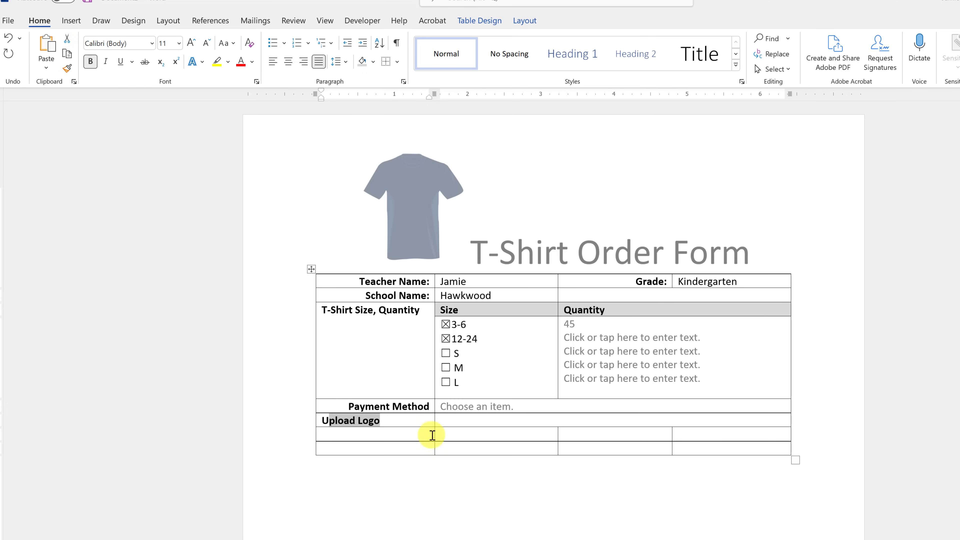
click(402, 423)
click(308, 421)
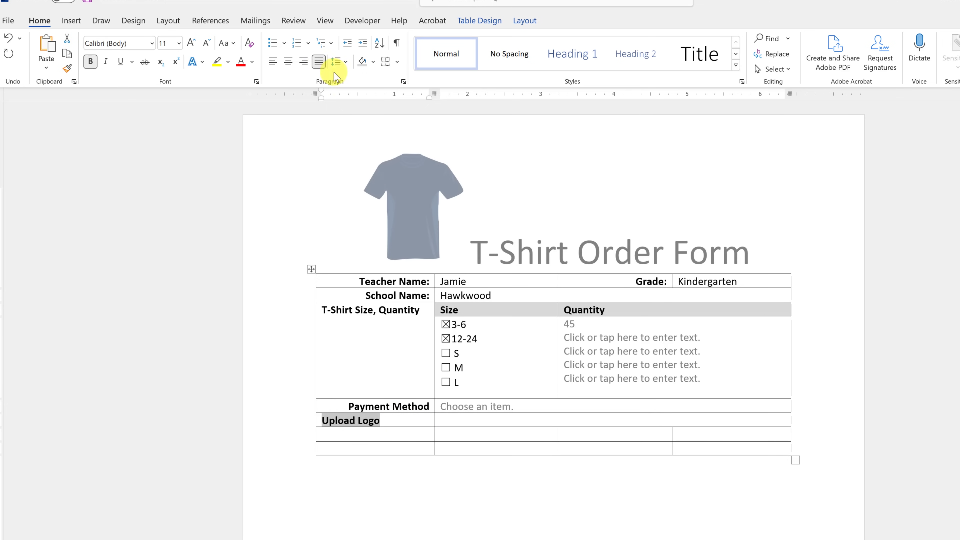
click(302, 61)
click(485, 420)
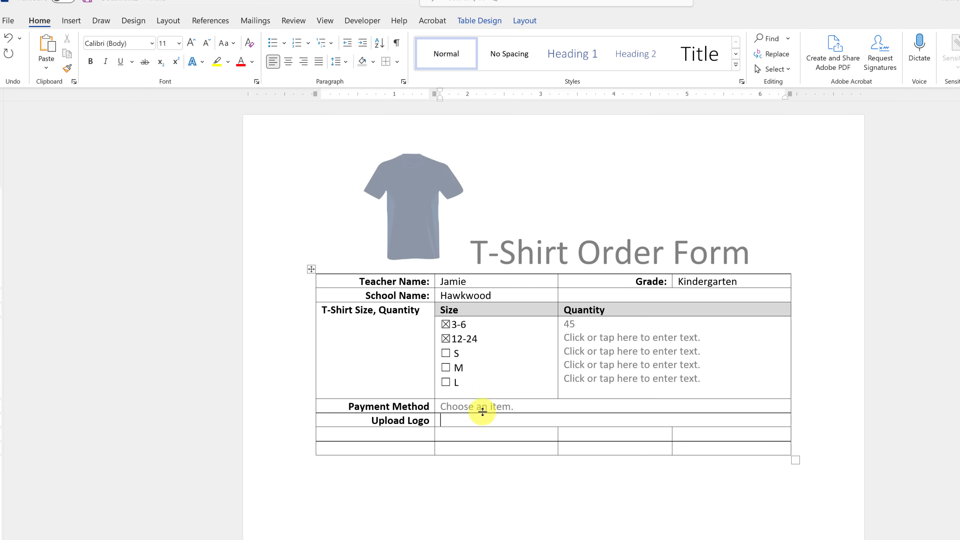
click(362, 20)
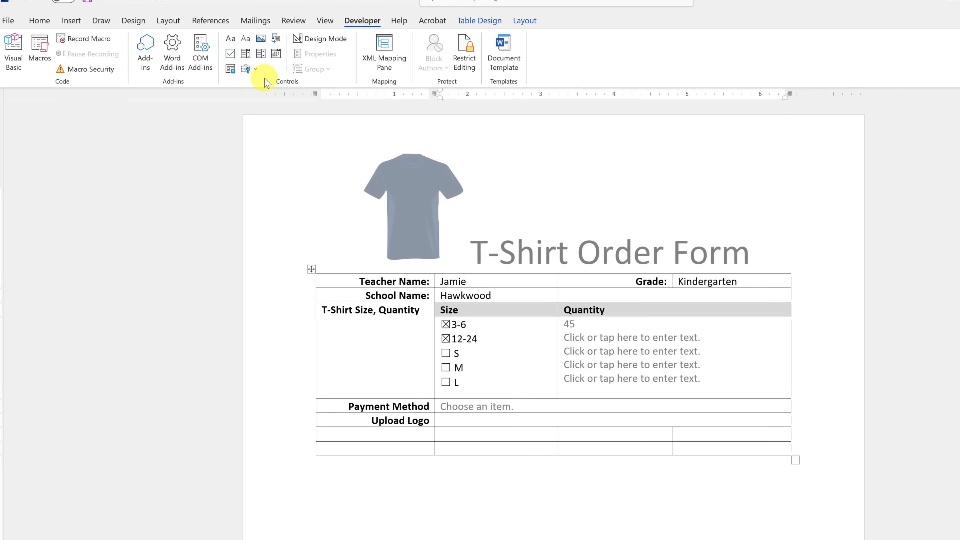
Step: Insert a picture control beside Upload Logo filled with the 00birdlogo.jpg image
click(261, 39)
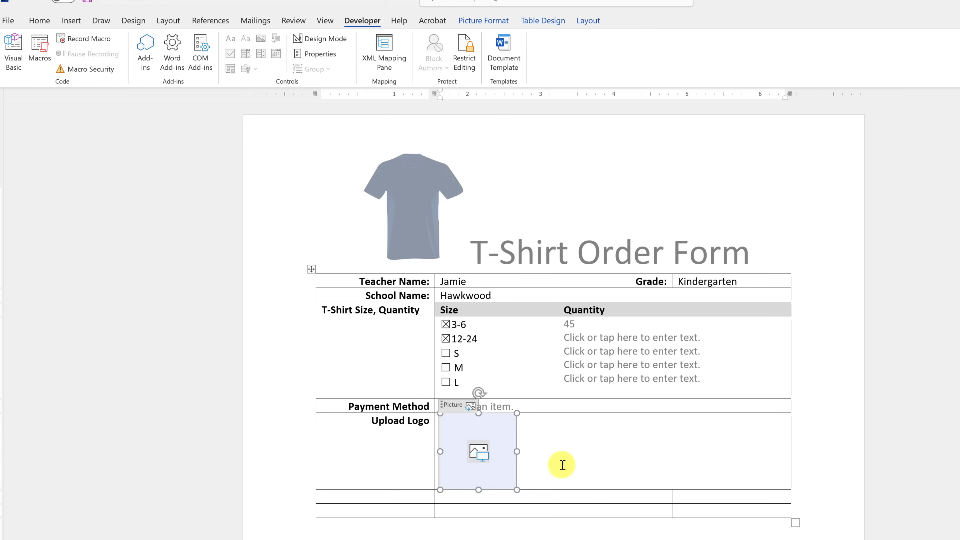
click(371, 497)
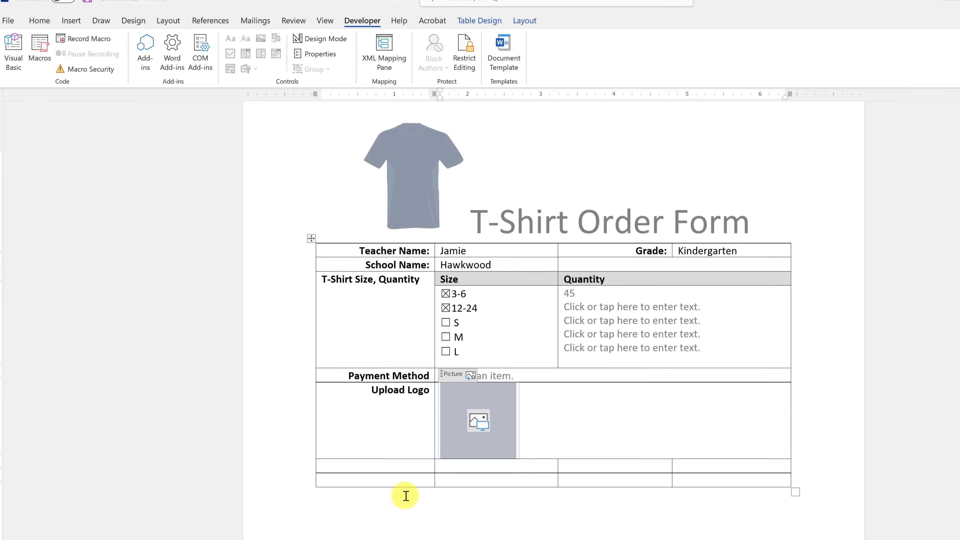
scroll(406, 499, down, 1)
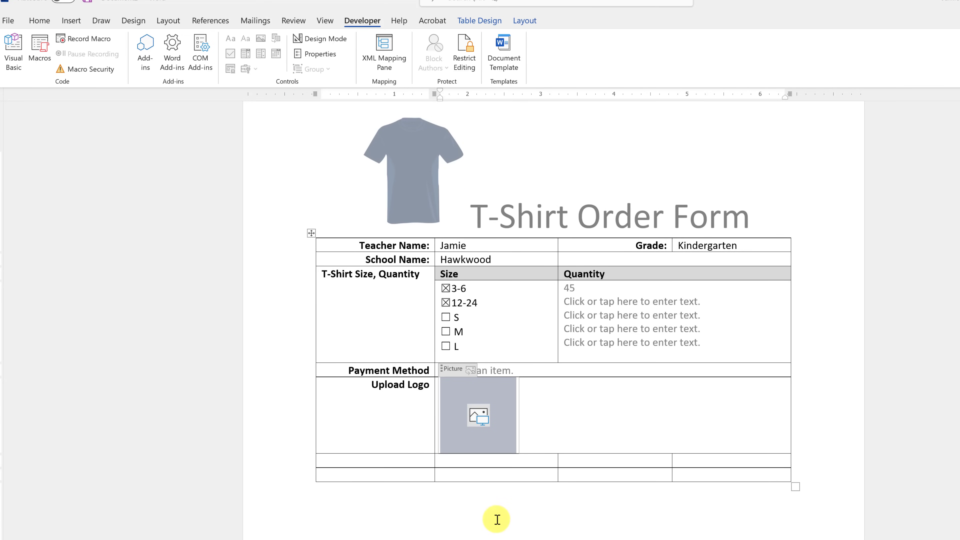
click(491, 420)
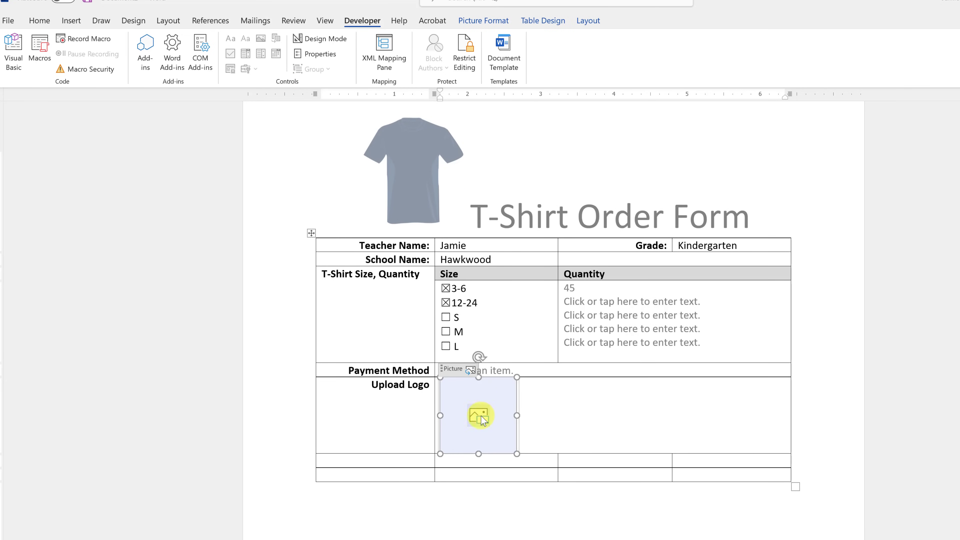
click(480, 416)
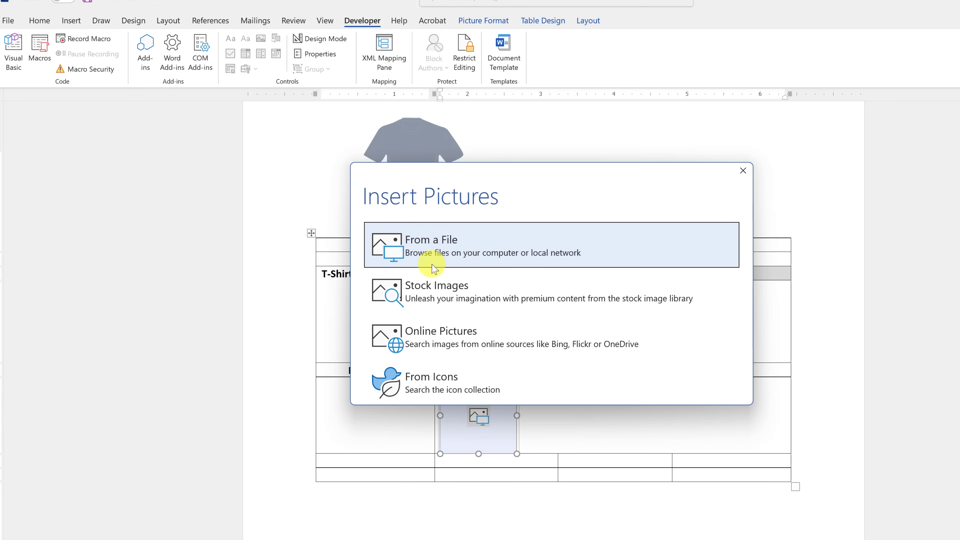
click(467, 257)
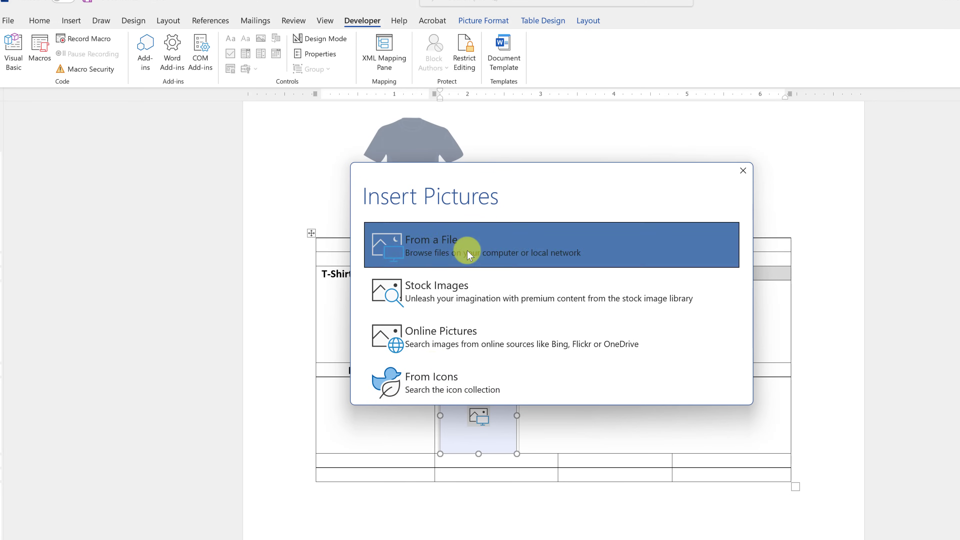
click(149, 167)
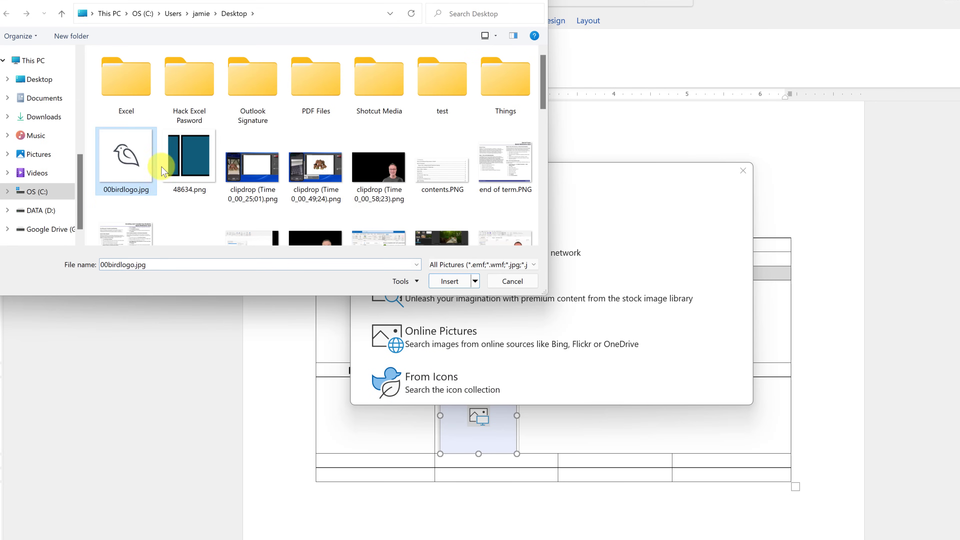
click(450, 281)
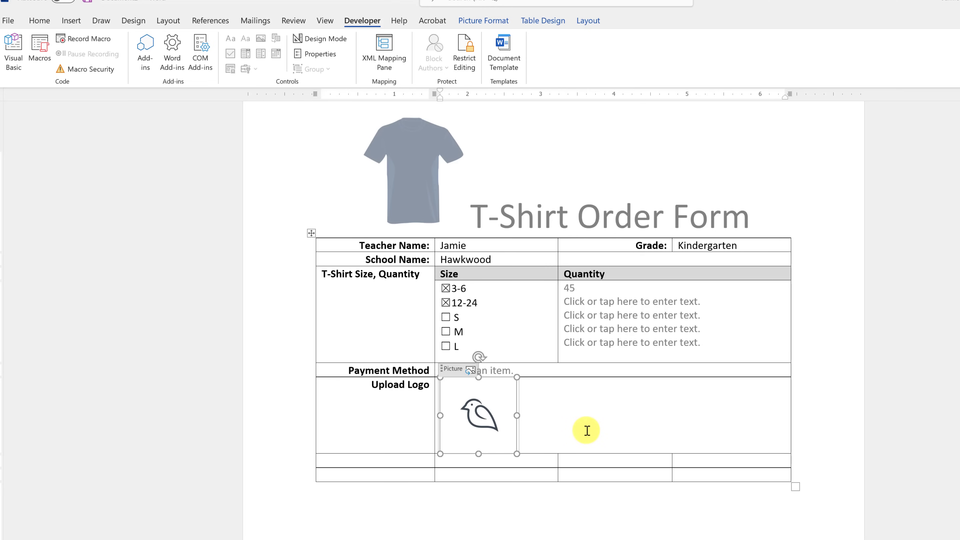
Step: Make the Order Date label bold and right-aligned
click(418, 458)
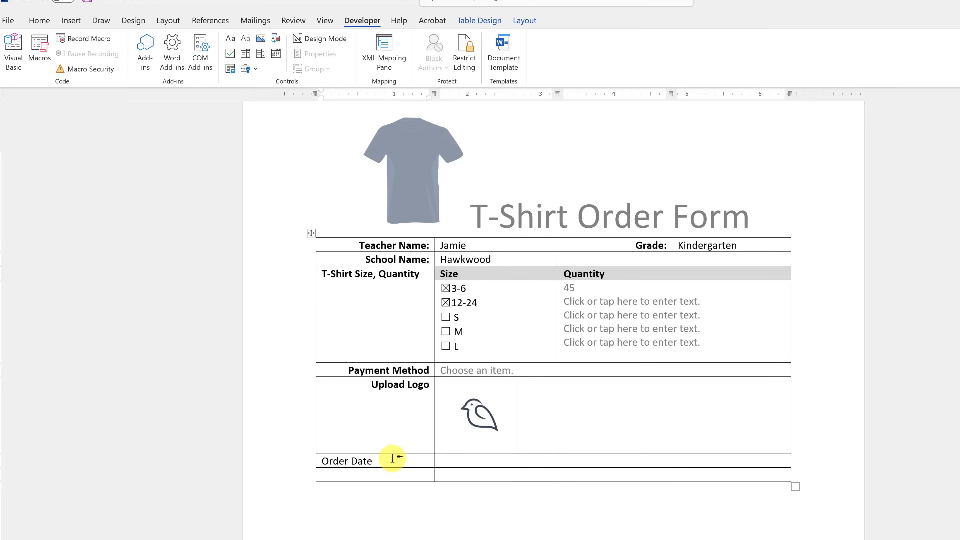
triple_click(323, 460)
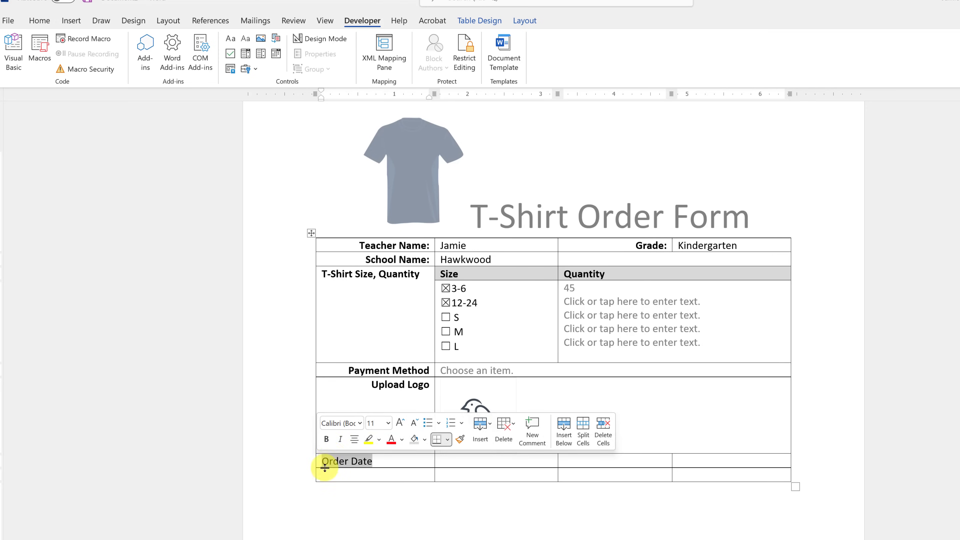
click(326, 439)
click(38, 20)
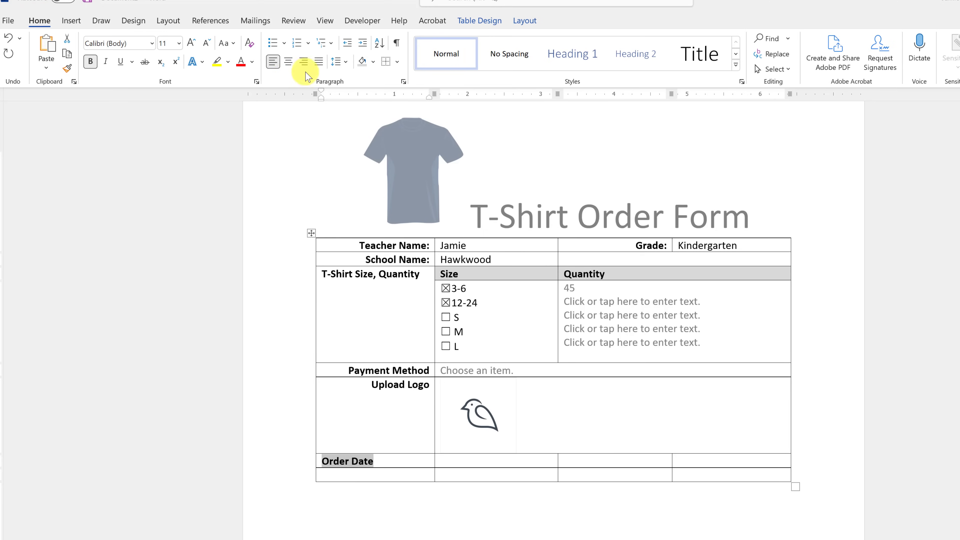
click(304, 62)
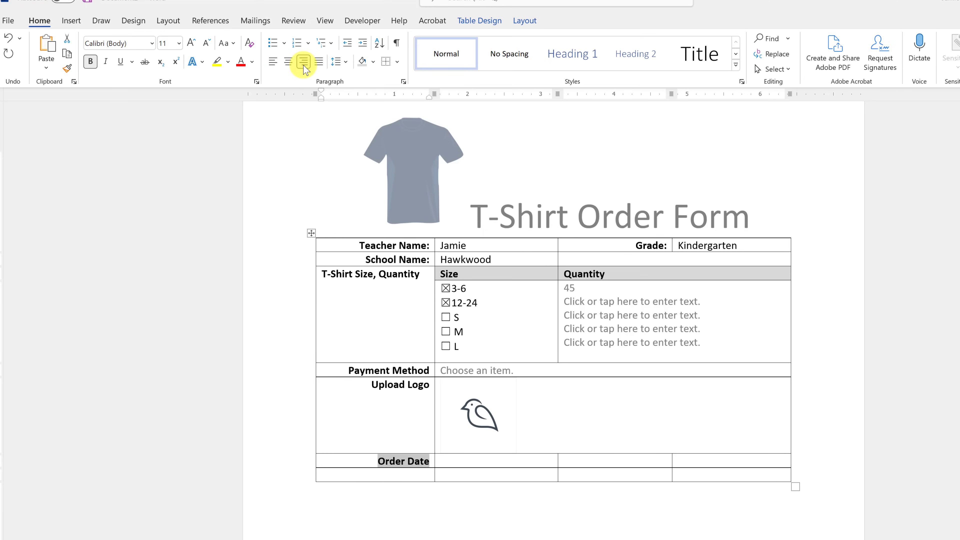
click(470, 458)
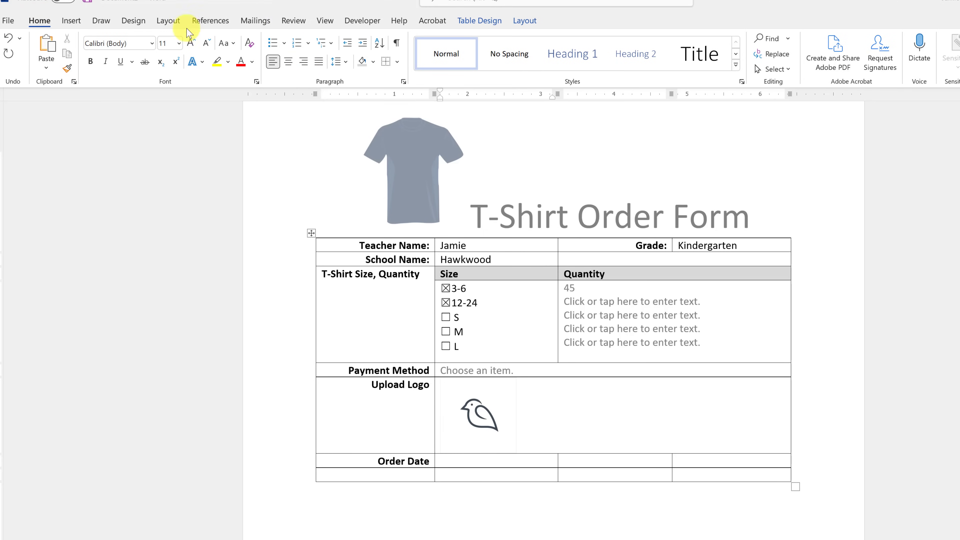
click(357, 21)
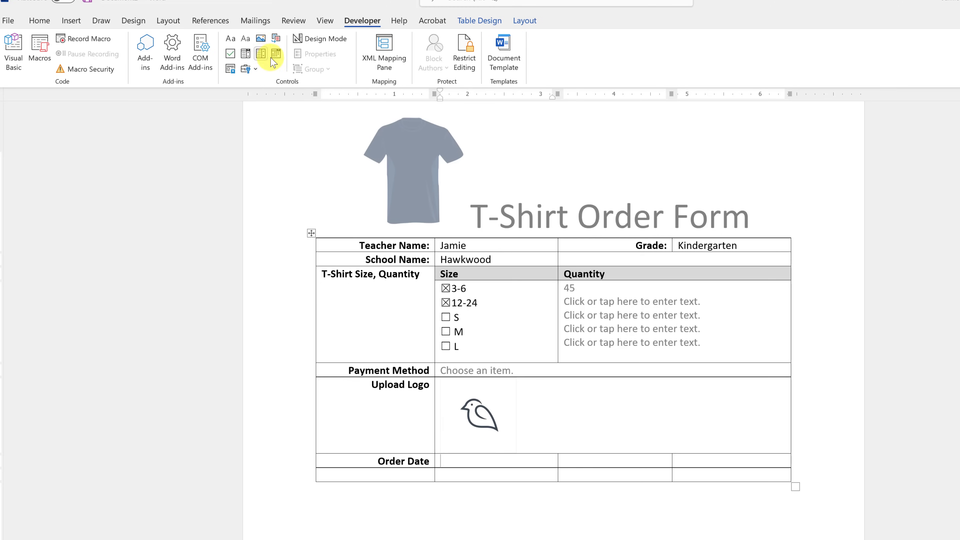
Step: Add a date picker beside Order Date in MMMM d, yyyy format, set to February 16, 2022
click(276, 54)
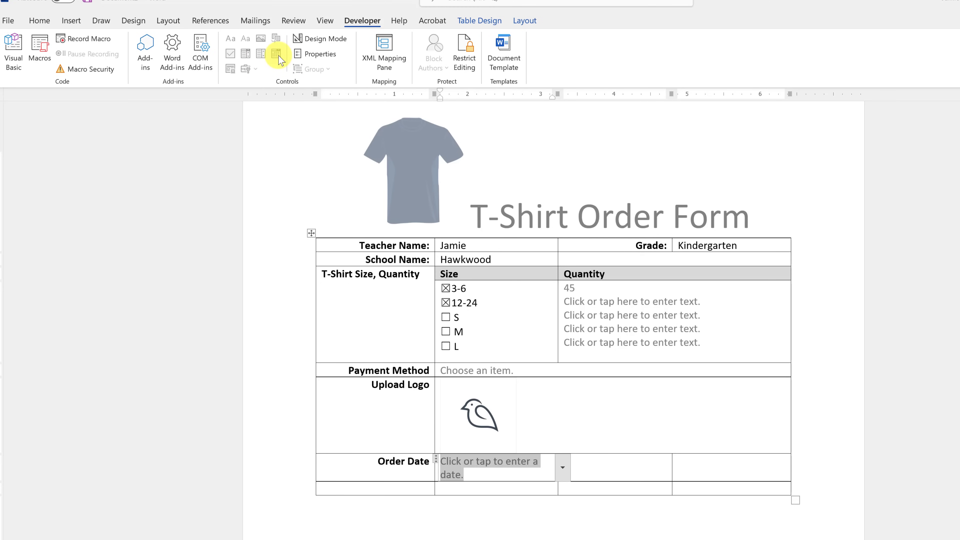
click(316, 54)
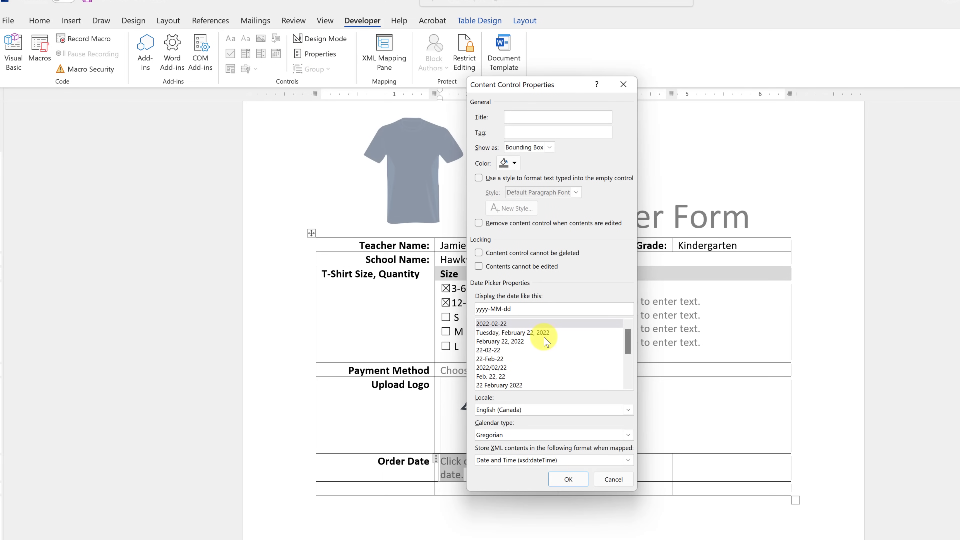
click(523, 341)
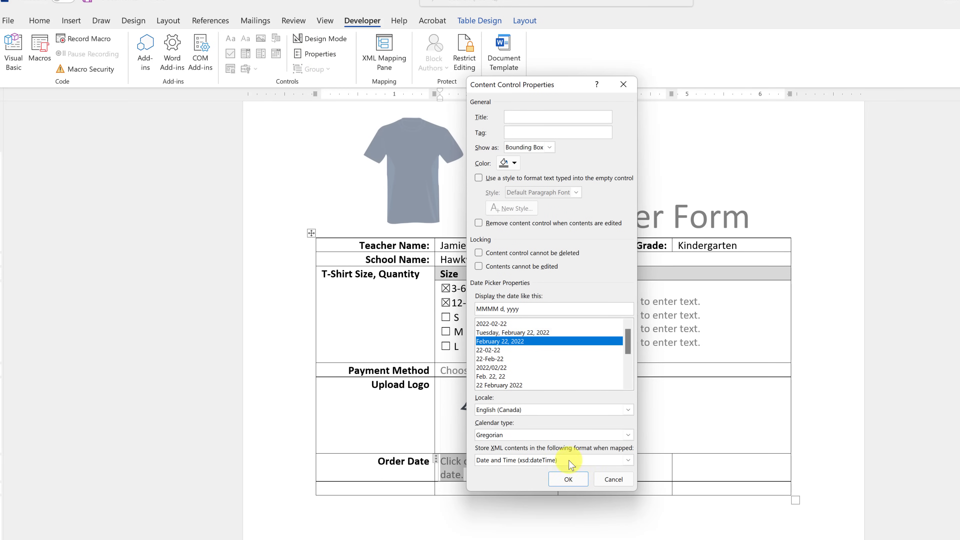
click(569, 479)
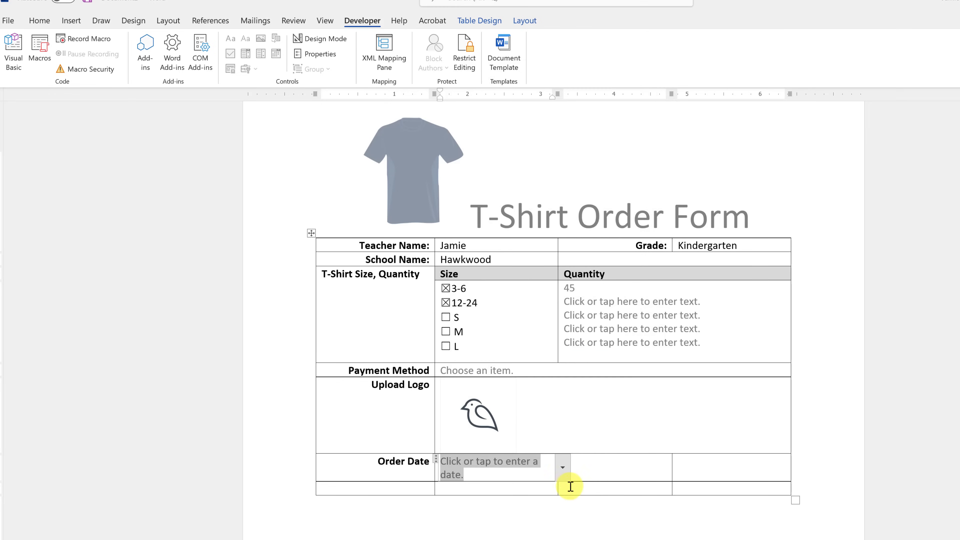
click(563, 468)
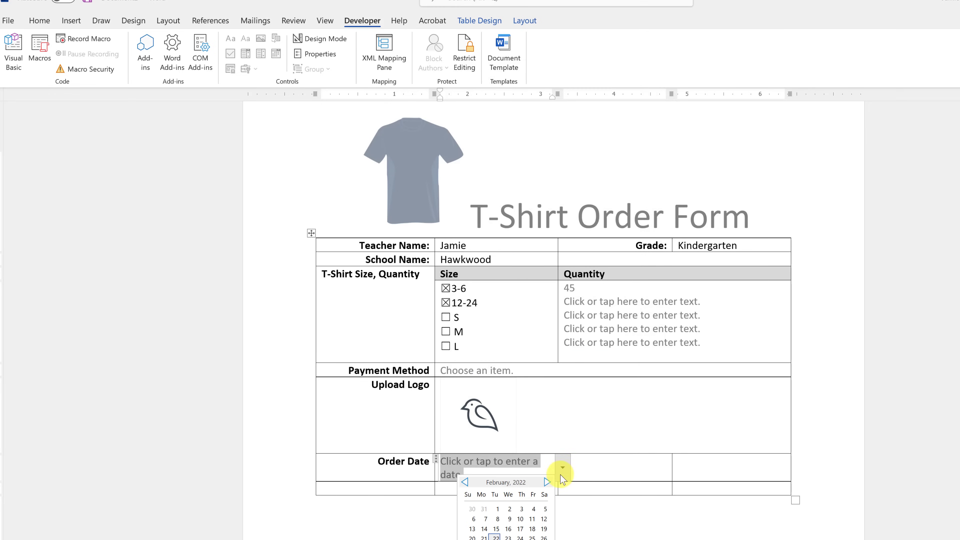
click(508, 529)
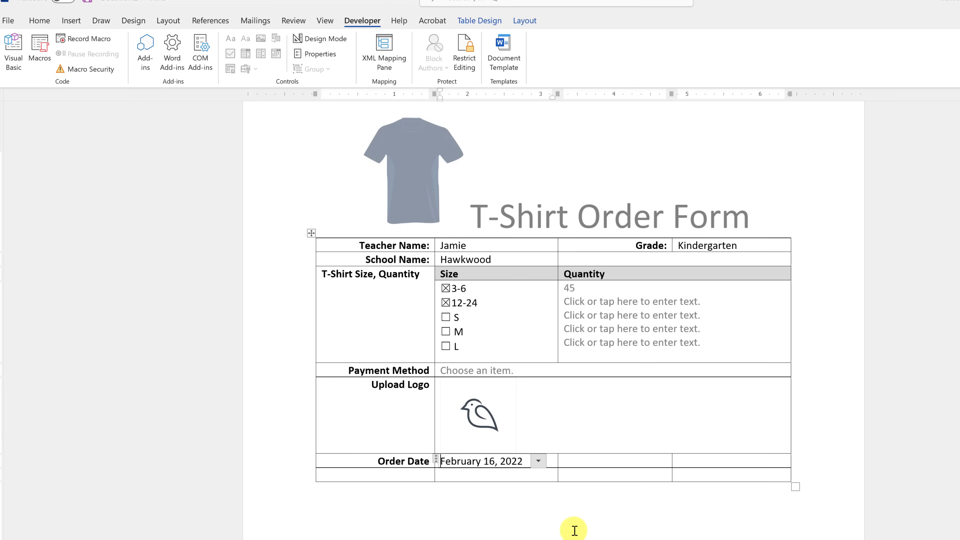
click(573, 528)
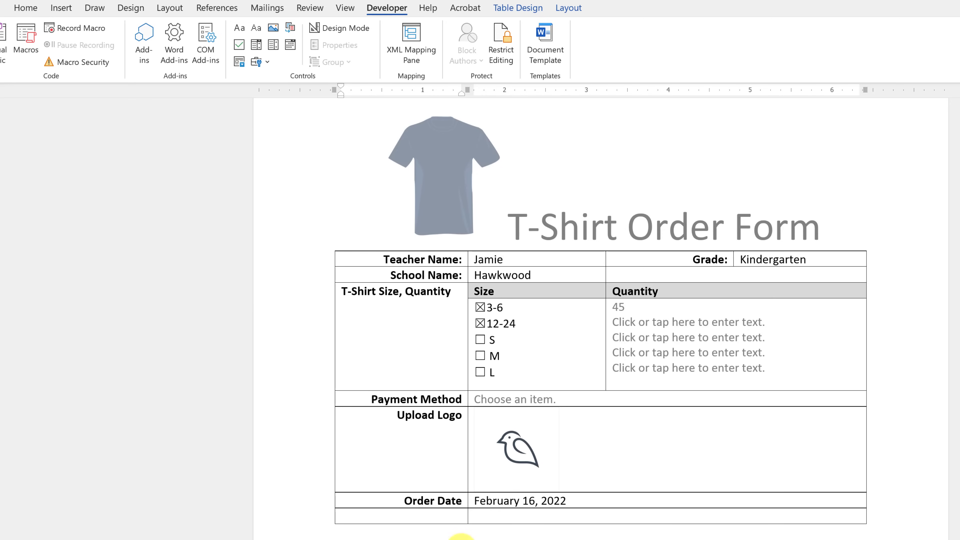
Step: Paste the Additional Notes: label into the last row and add a plain text field beside it
click(429, 516)
text(Additional Notes:)
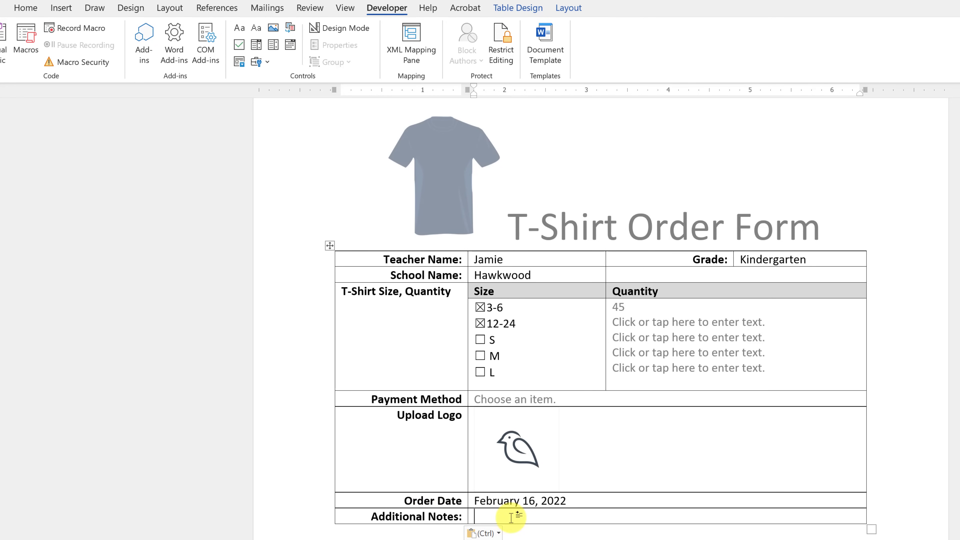
click(240, 29)
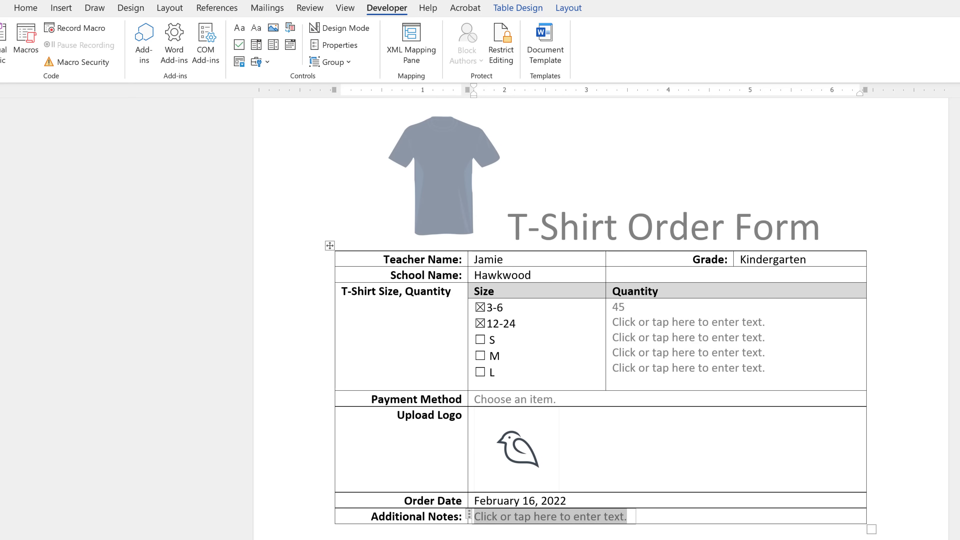
key(Down)
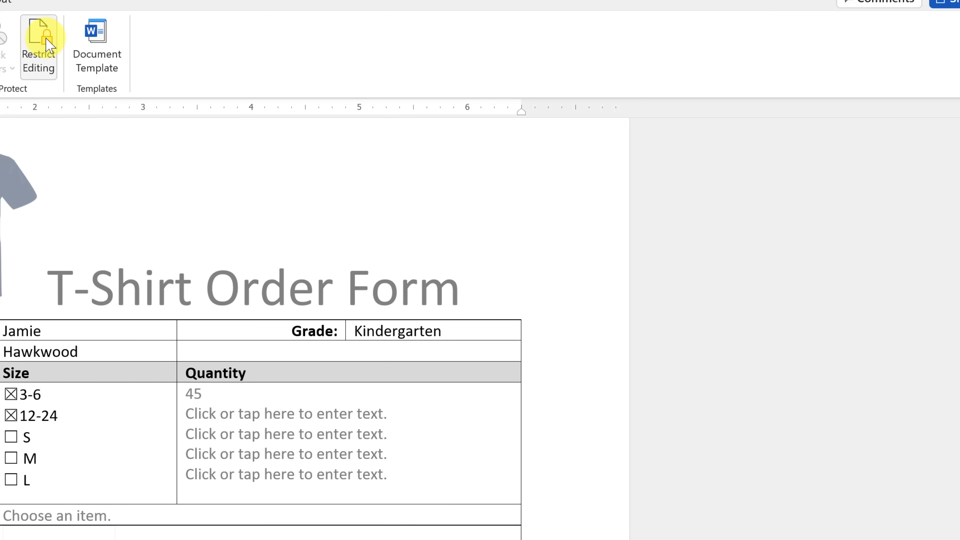
Step: Restrict editing in the document to Filling in forms only
click(41, 30)
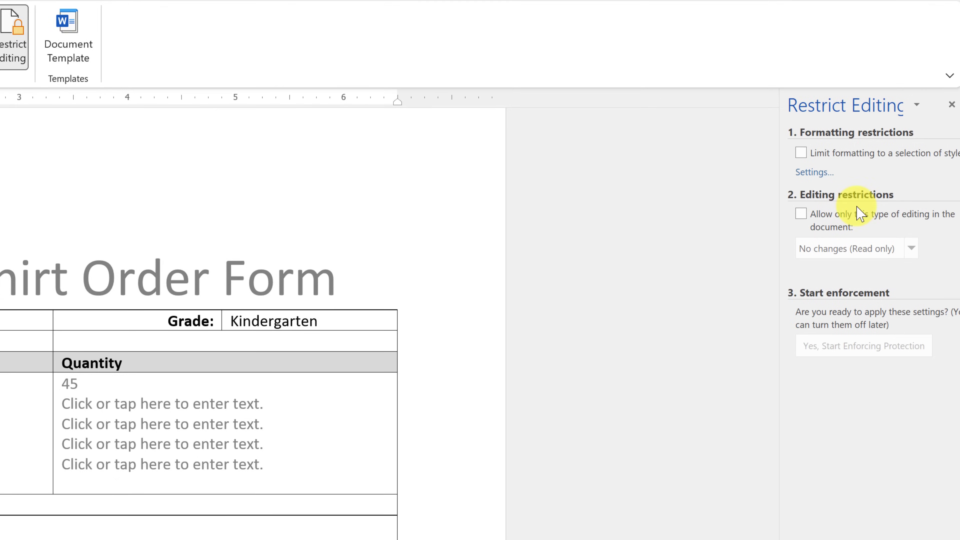
click(792, 210)
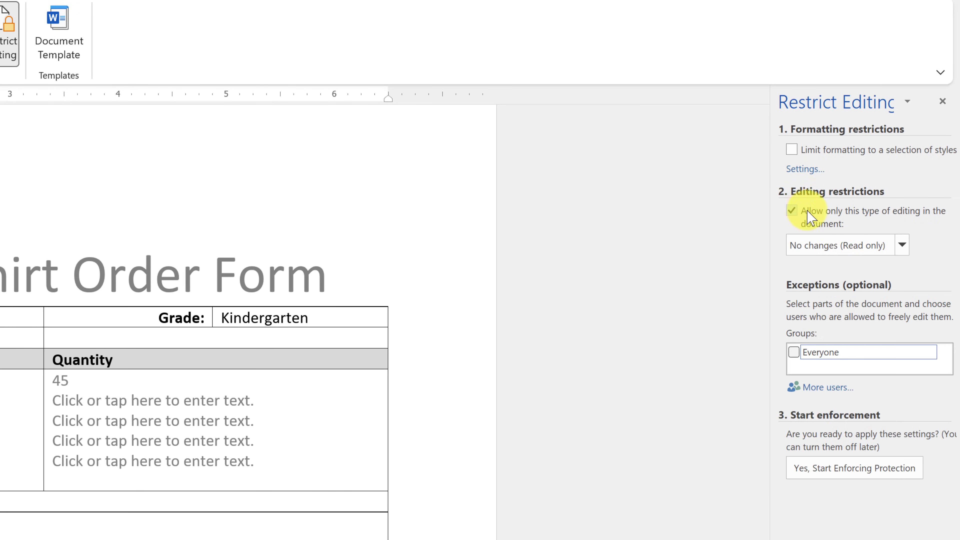
click(842, 249)
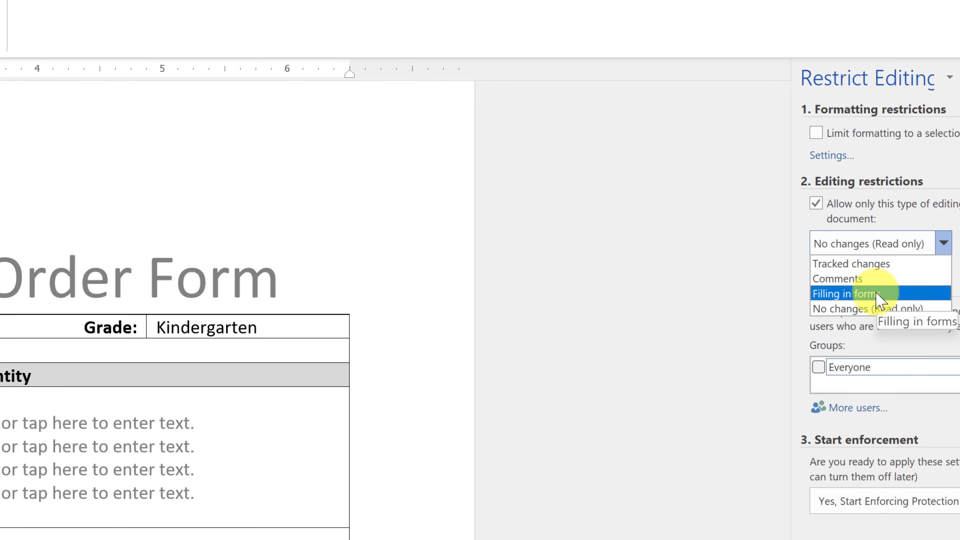
click(875, 292)
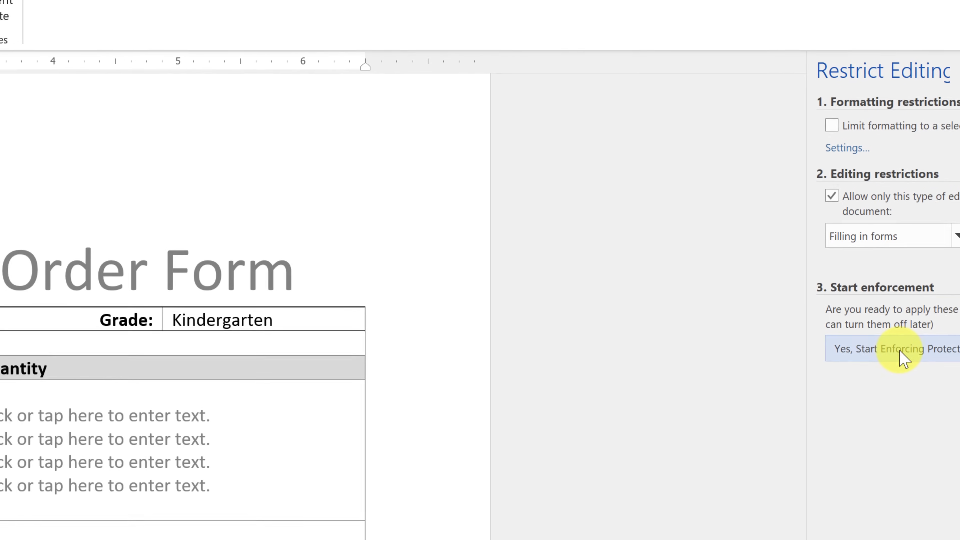
Step: Start enforcing the protection, entering and confirming a password
click(879, 359)
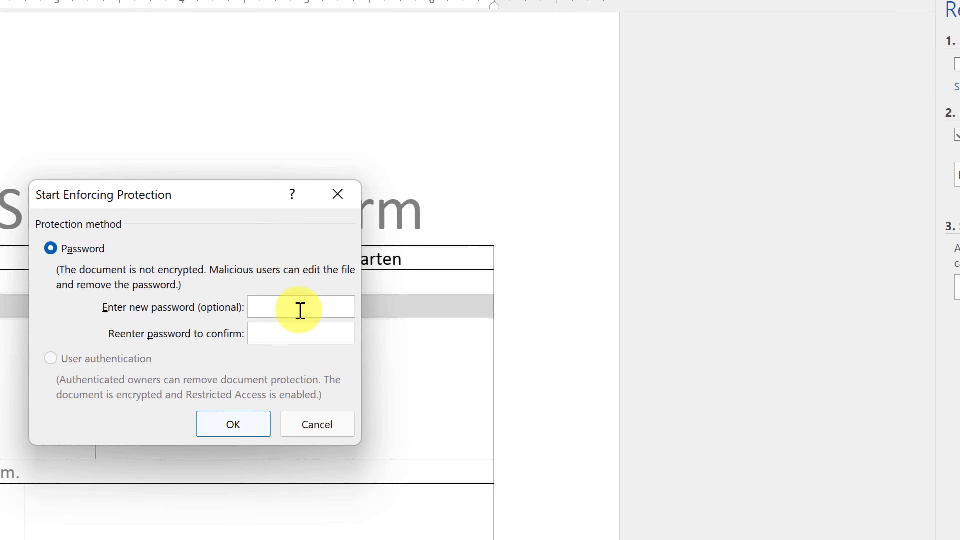
click(294, 330)
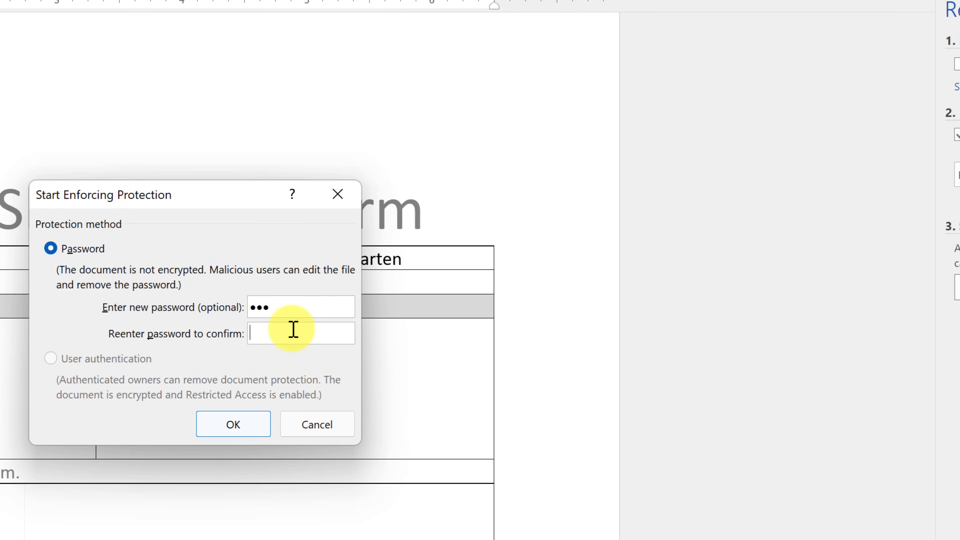
click(228, 429)
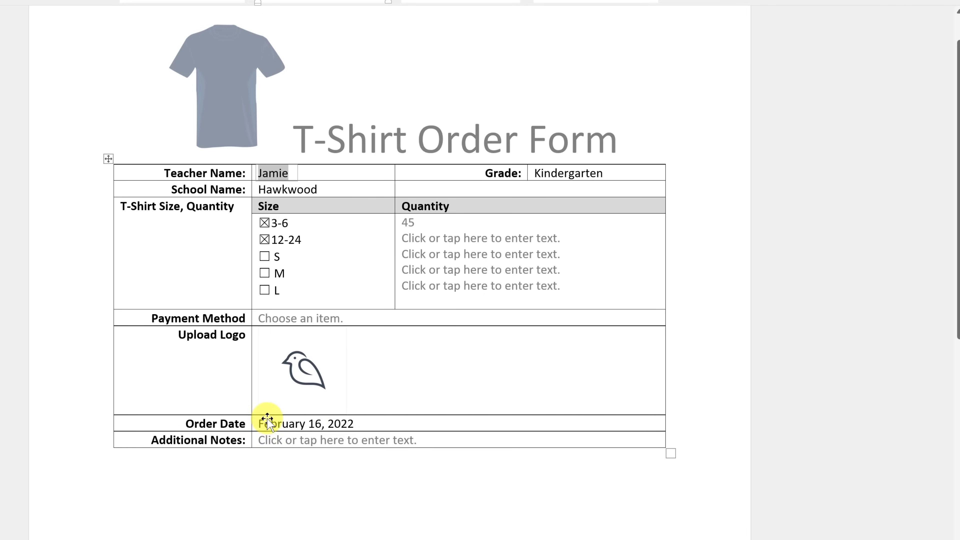
Step: Try the logo, Payment Method and size controls, ticking the M and L checkboxes
click(209, 342)
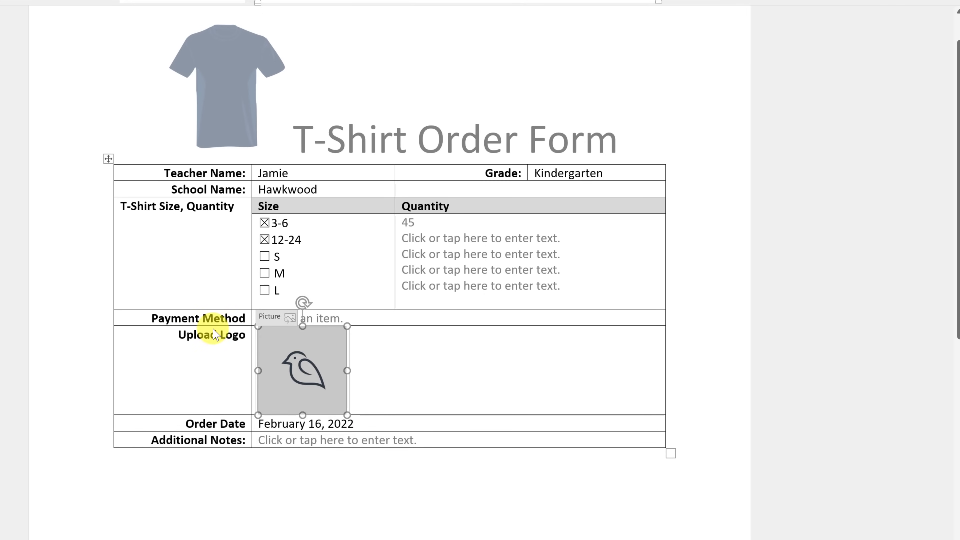
click(212, 321)
click(199, 217)
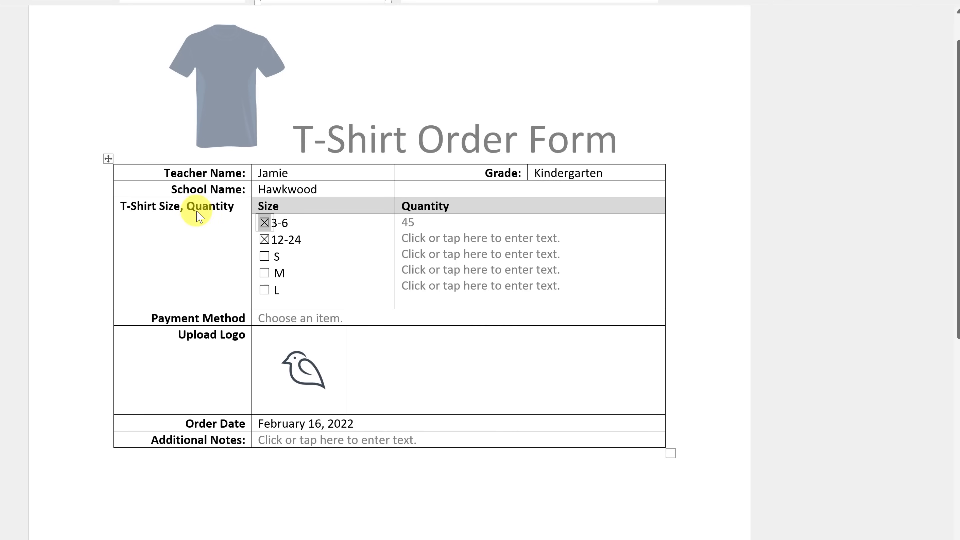
click(261, 256)
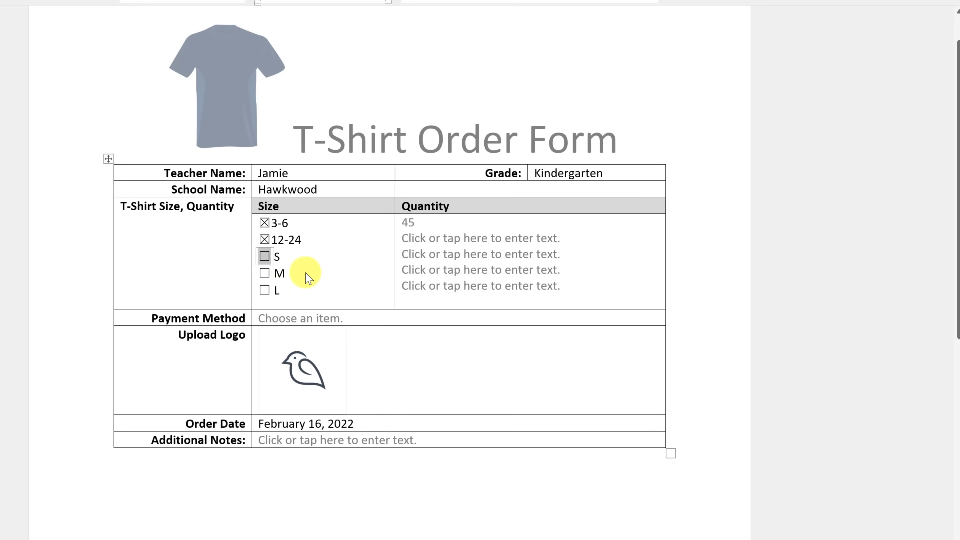
click(264, 273)
click(265, 290)
Step: Enter 56 in the third Quantity field and choose Grade 2
click(510, 256)
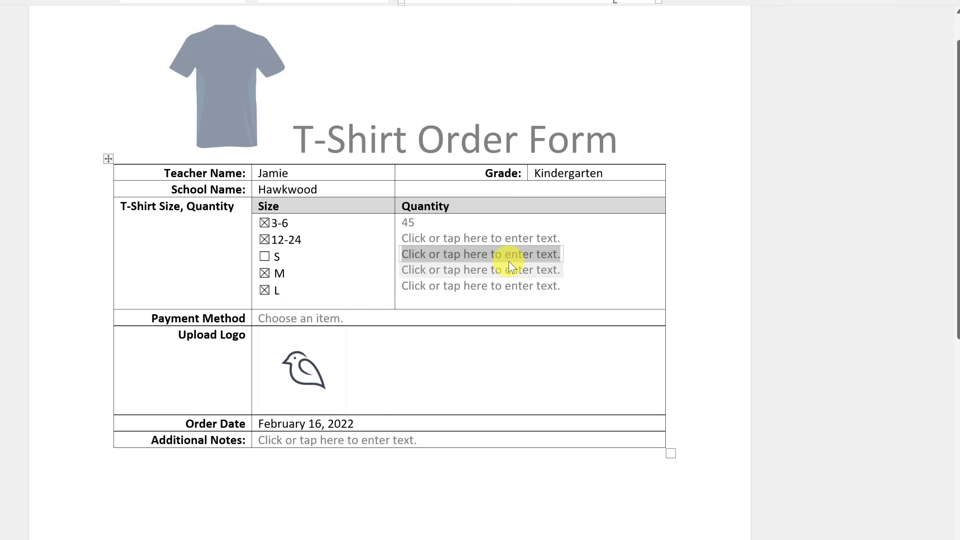
text(56)
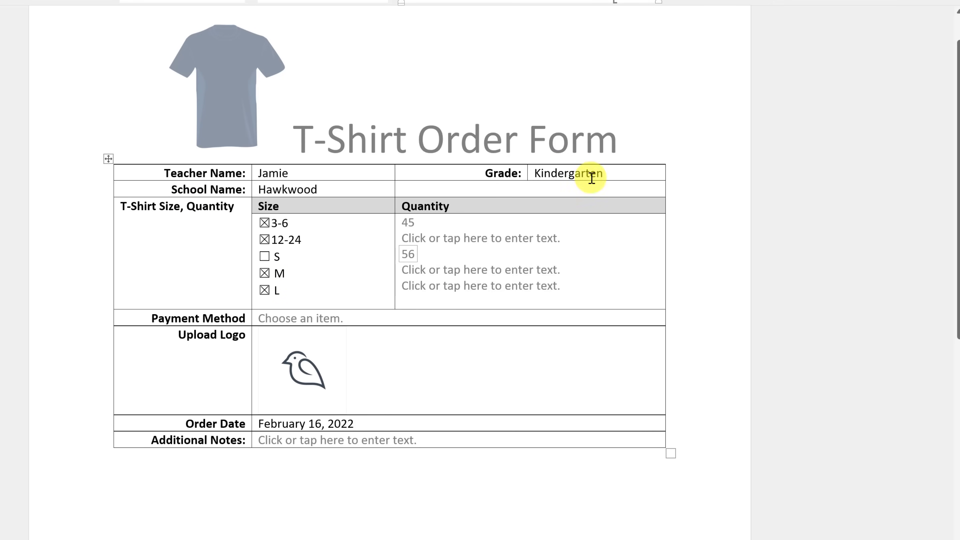
click(616, 175)
click(617, 174)
click(553, 214)
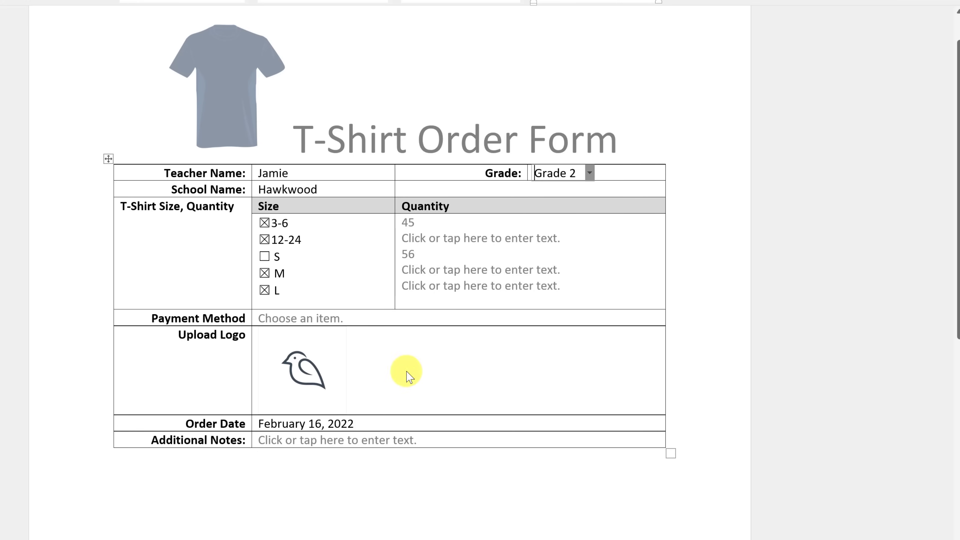
Step: Overwrite the Order Date field with 'dfg' and select the logo picture
click(223, 426)
text(dfg)
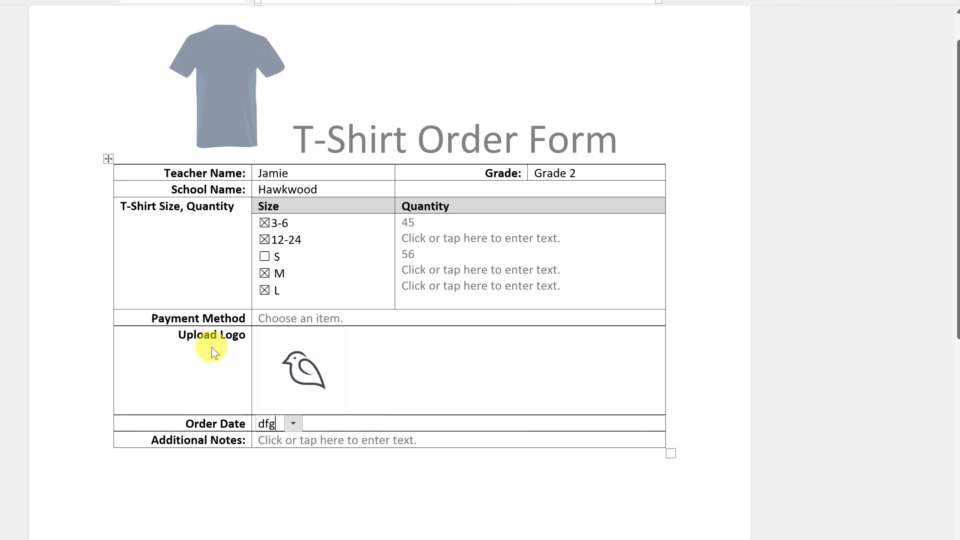
click(264, 340)
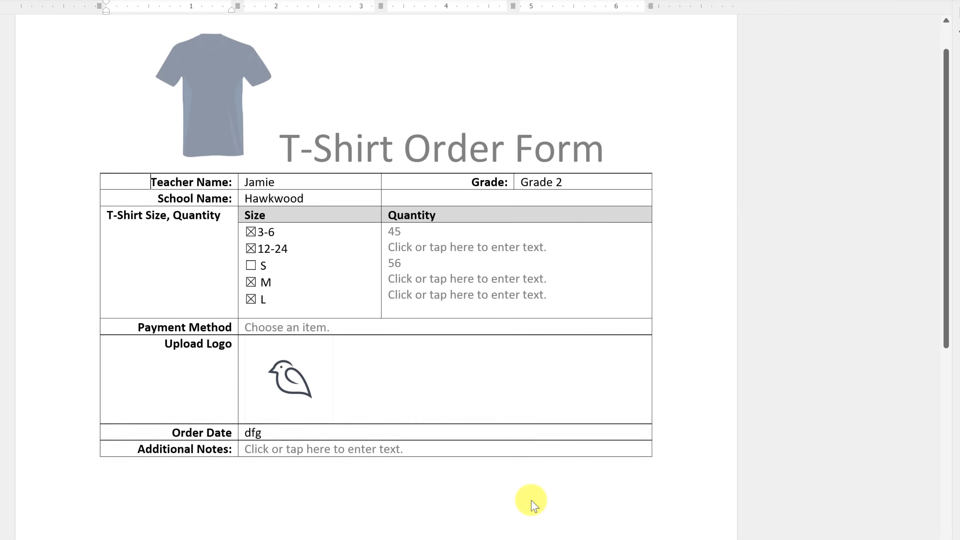
Step: Try to stop protection in Restrict Editing with a password Word rejects as incorrect
click(226, 58)
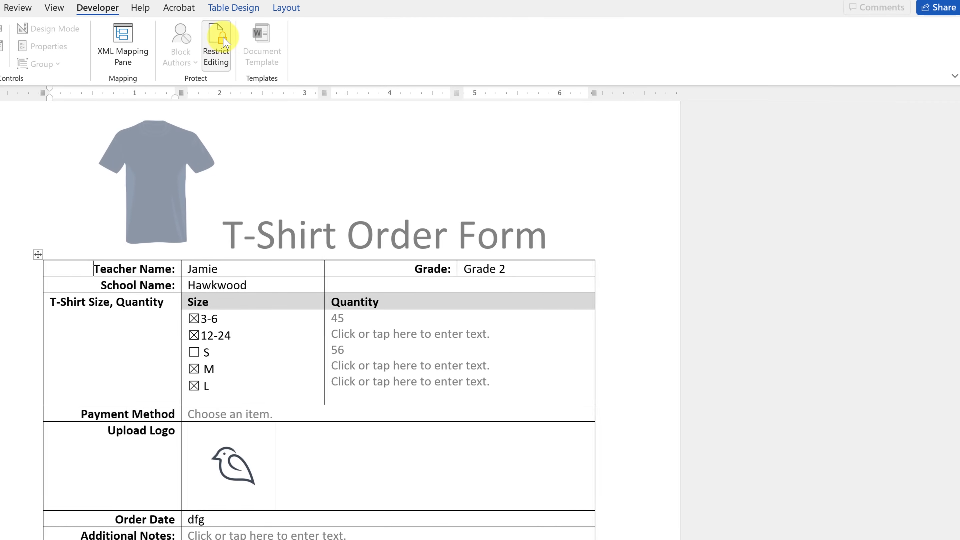
click(225, 58)
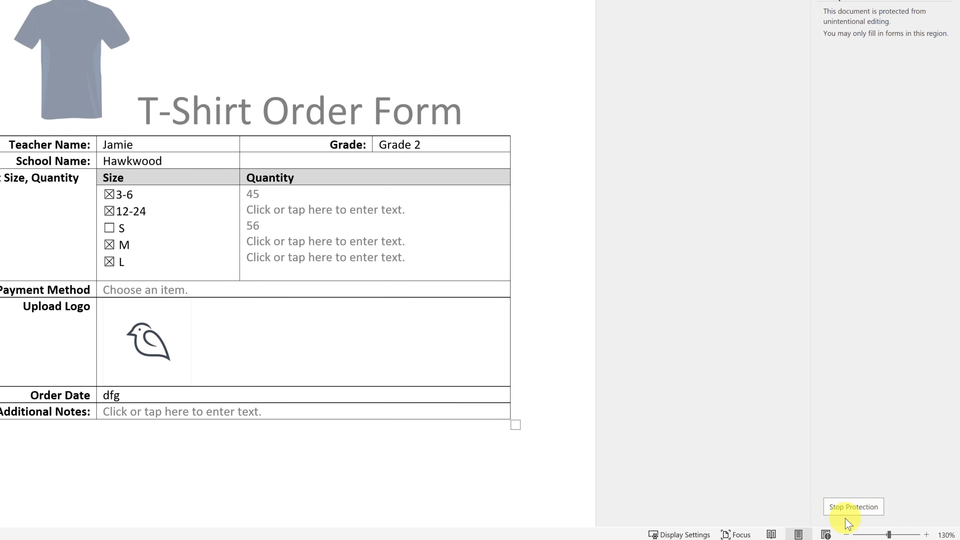
click(854, 506)
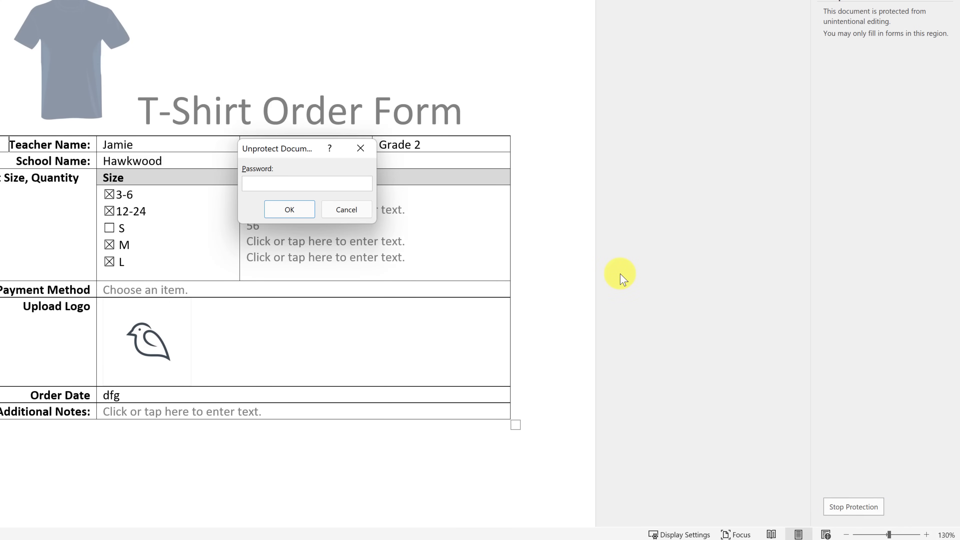
click(297, 210)
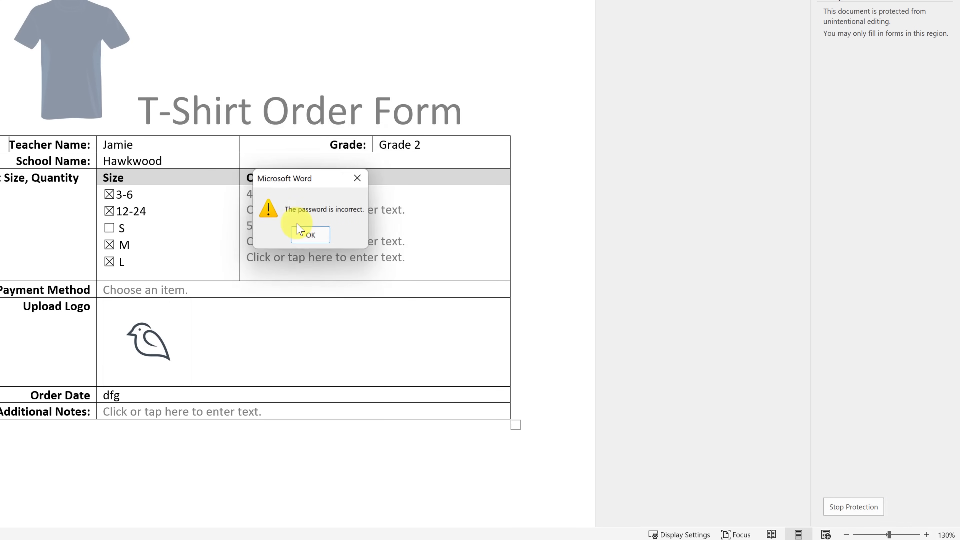
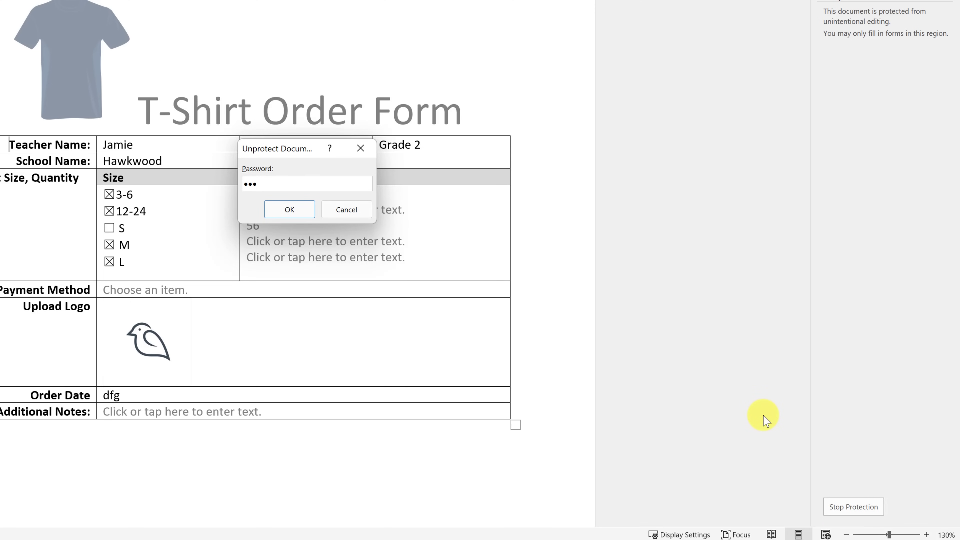
Step: Confirm the unprotect password so the T-Shirt order form becomes editable, then click into the form
key(Return)
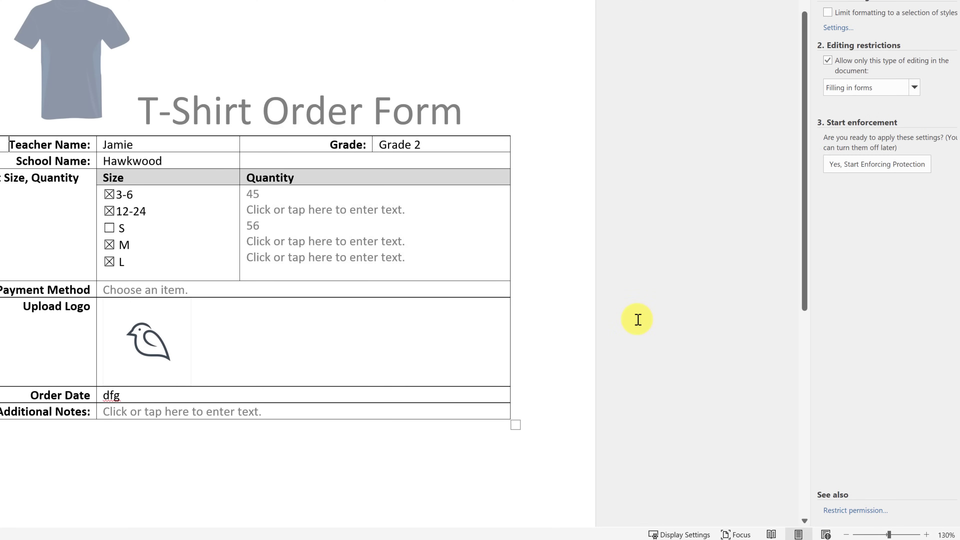
click(43, 215)
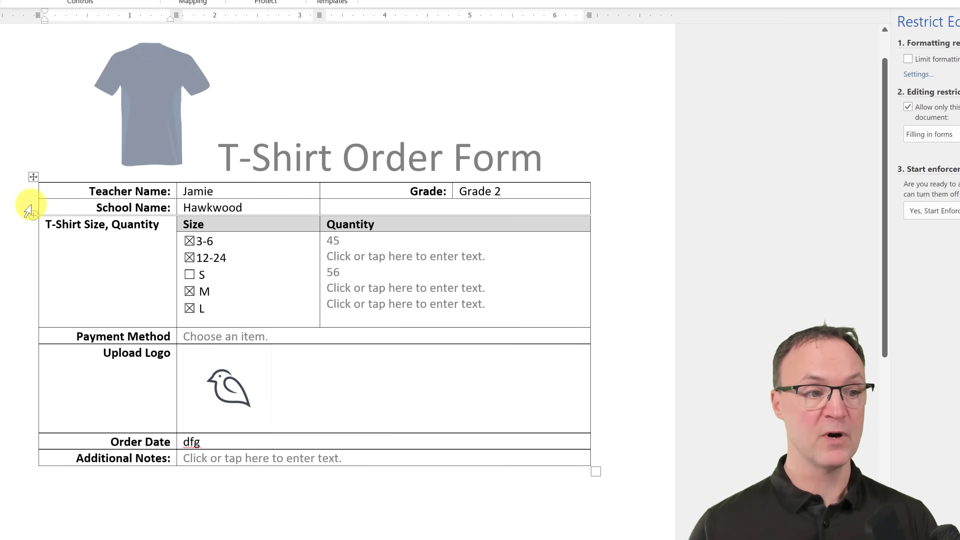
Step: Select the whole order form table and apply No Border from the Home borders list
click(32, 175)
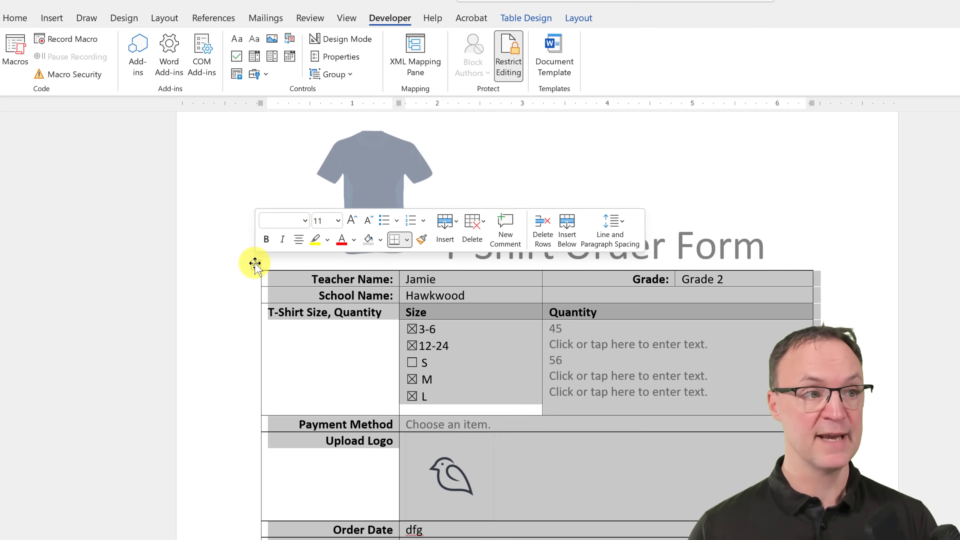
click(15, 18)
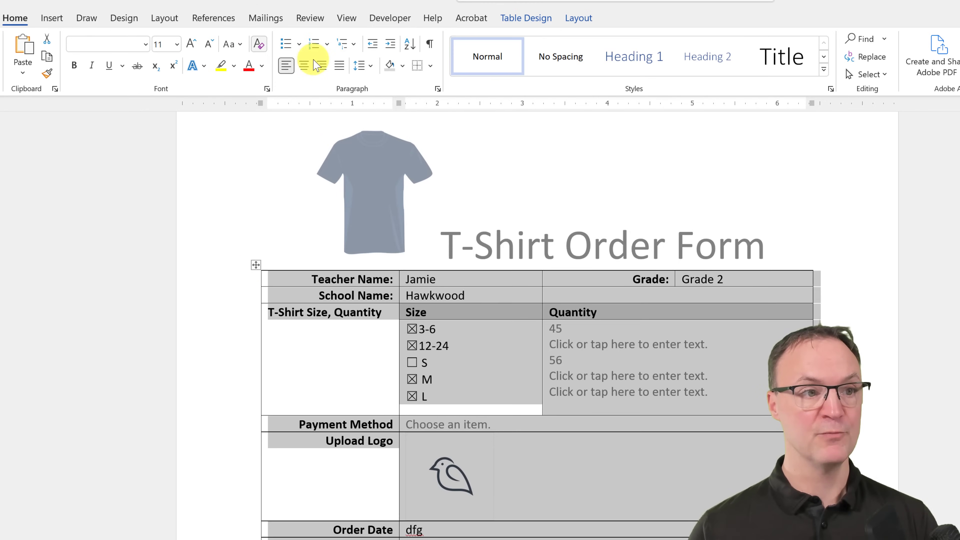
click(430, 66)
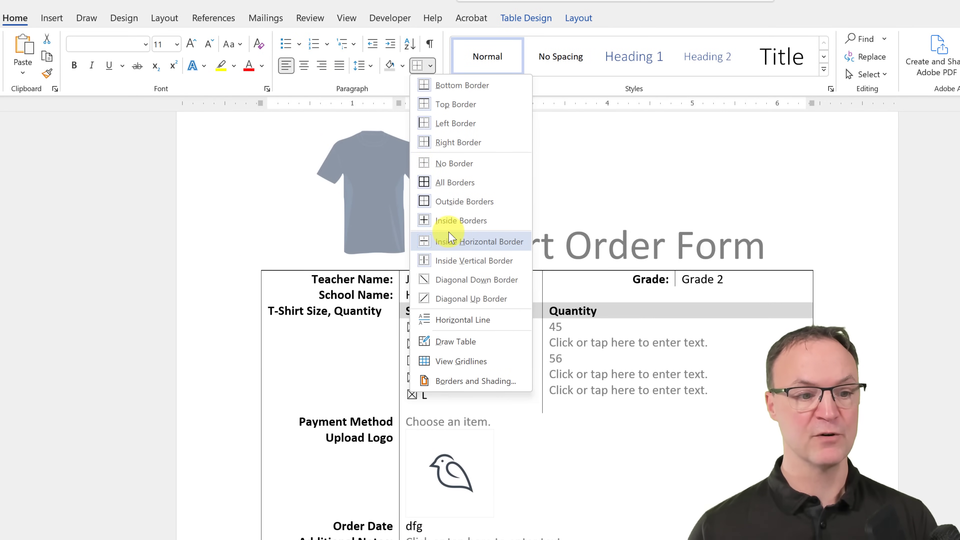
click(454, 164)
Step: View the borderless table, then undo the change to restore its cell borders
click(613, 507)
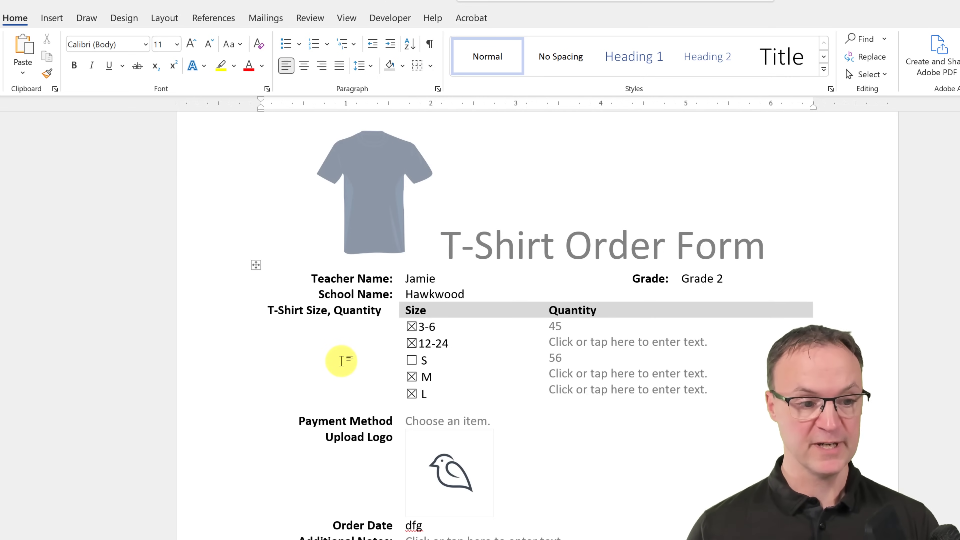
click(609, 438)
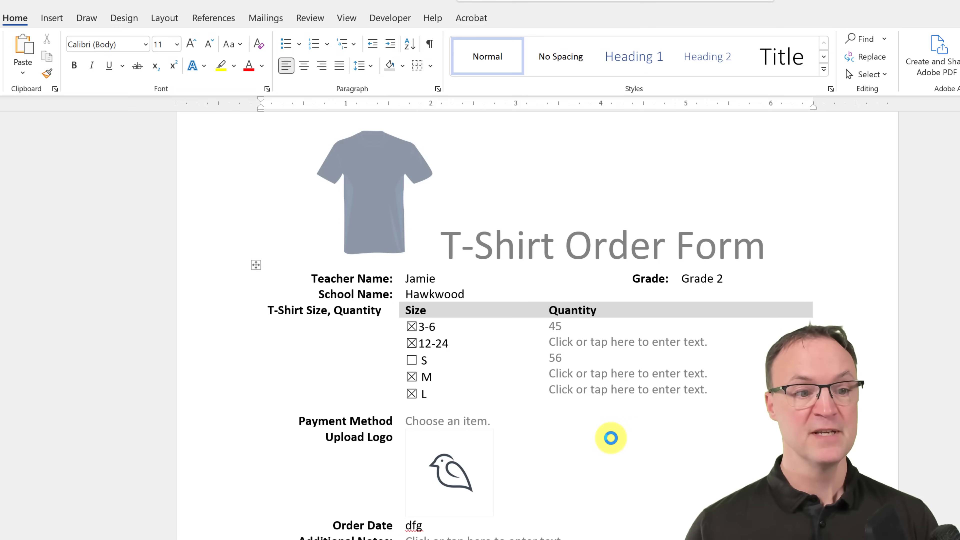
key(ctrl+Home)
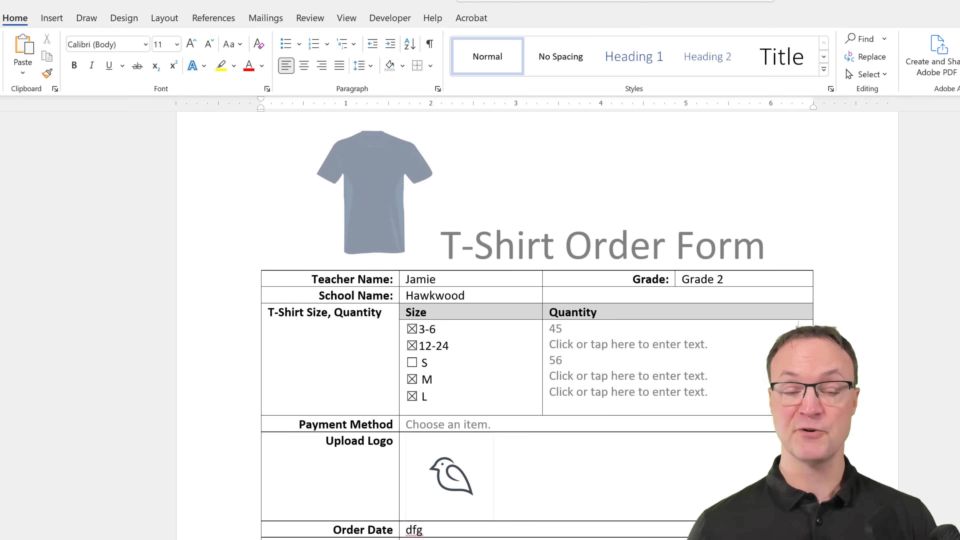